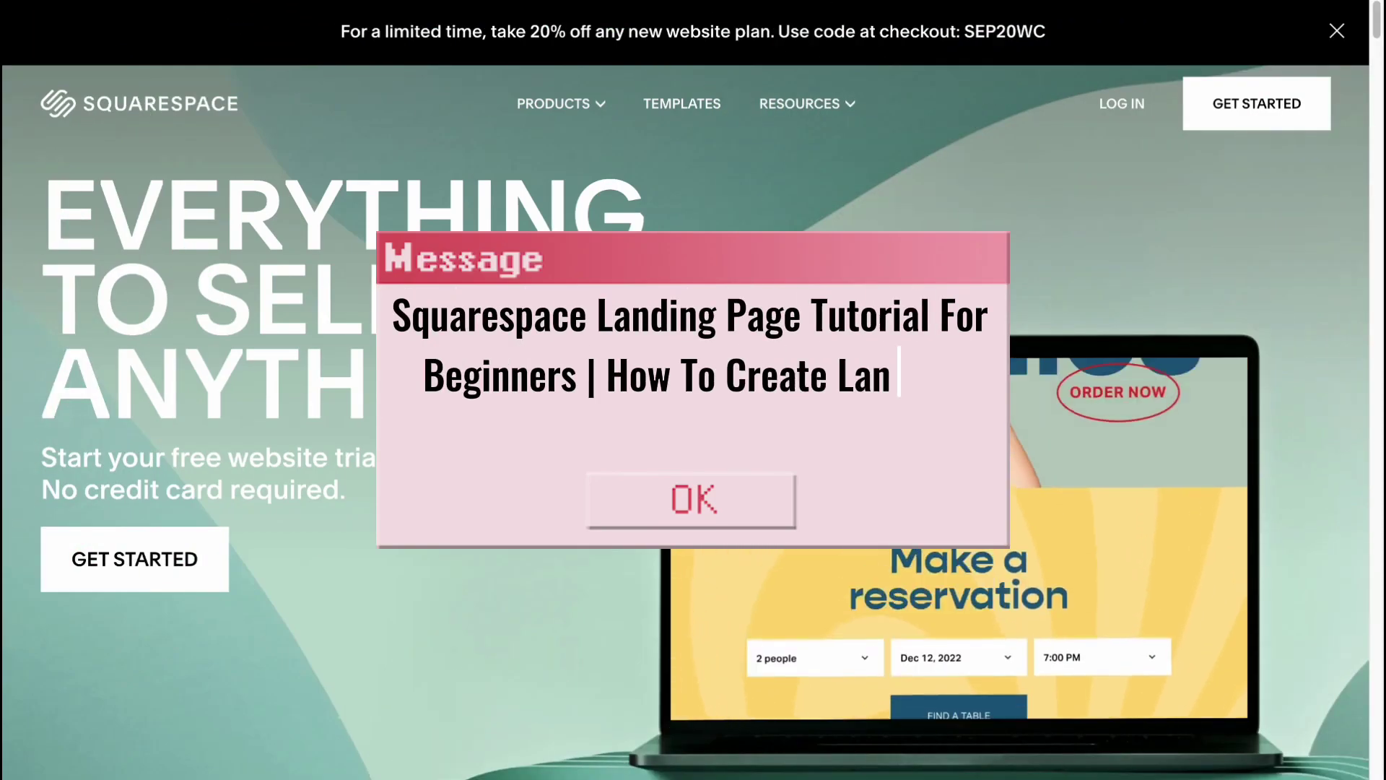
# Scroll through the Squarespace homepage, then go to the template gallery via GET STARTED.
pyautogui.scroll(-1, 686, 433)
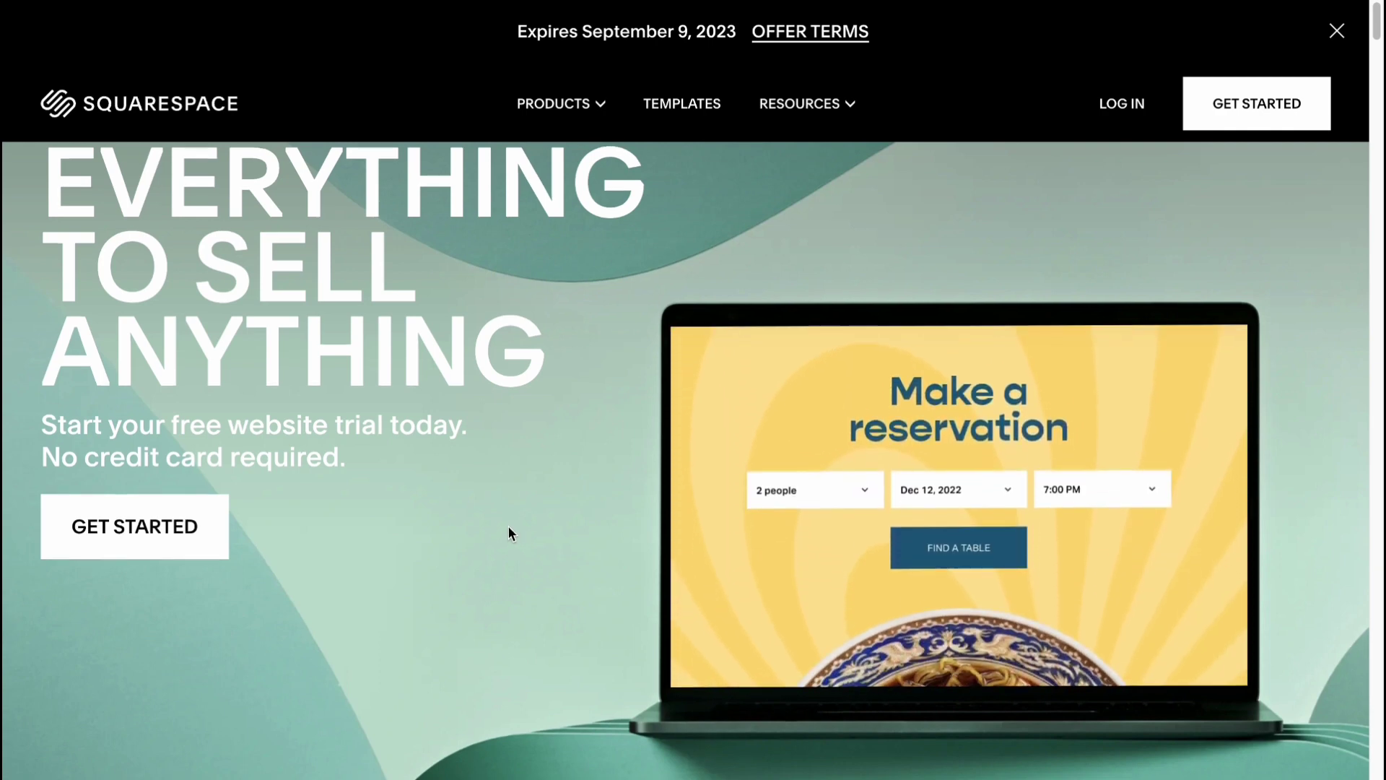
pyautogui.scroll(-2, 509, 533)
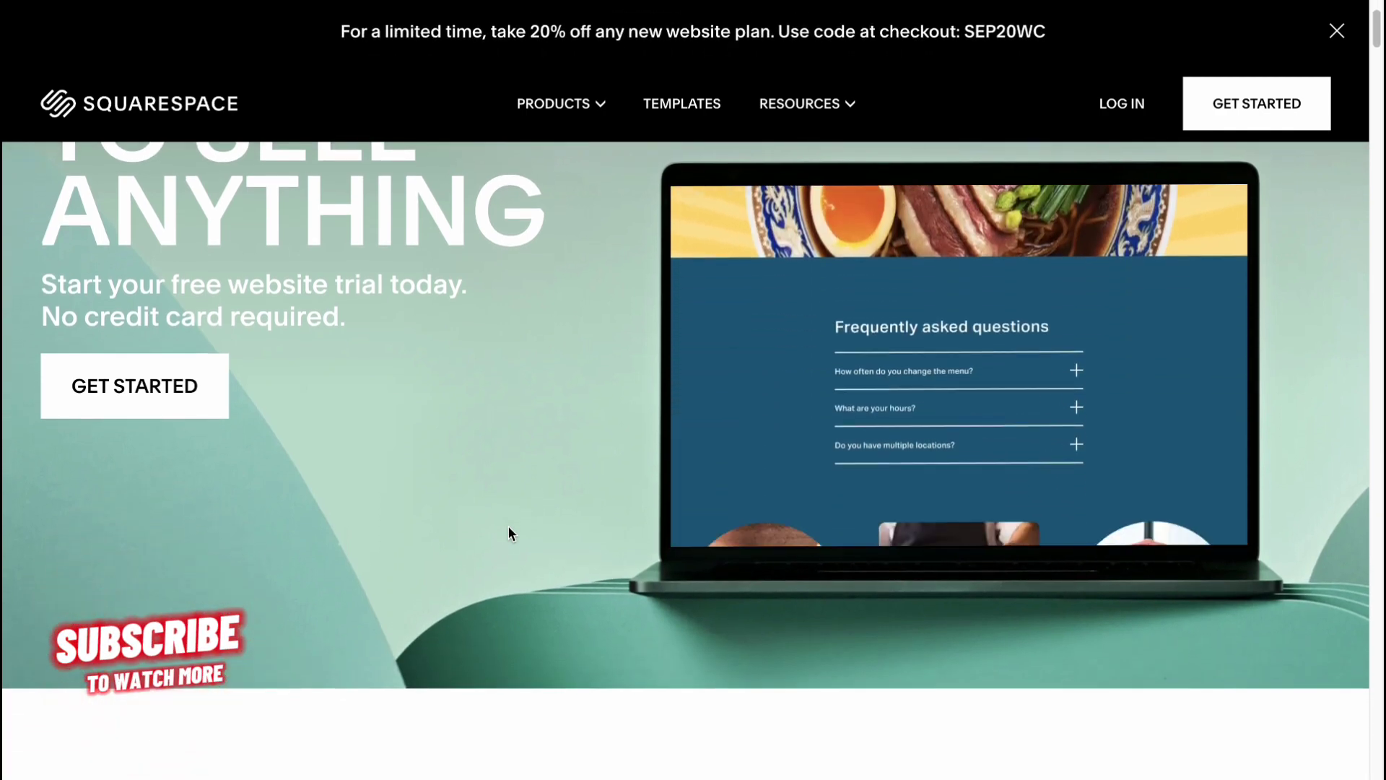
pyautogui.scroll(-2, 509, 534)
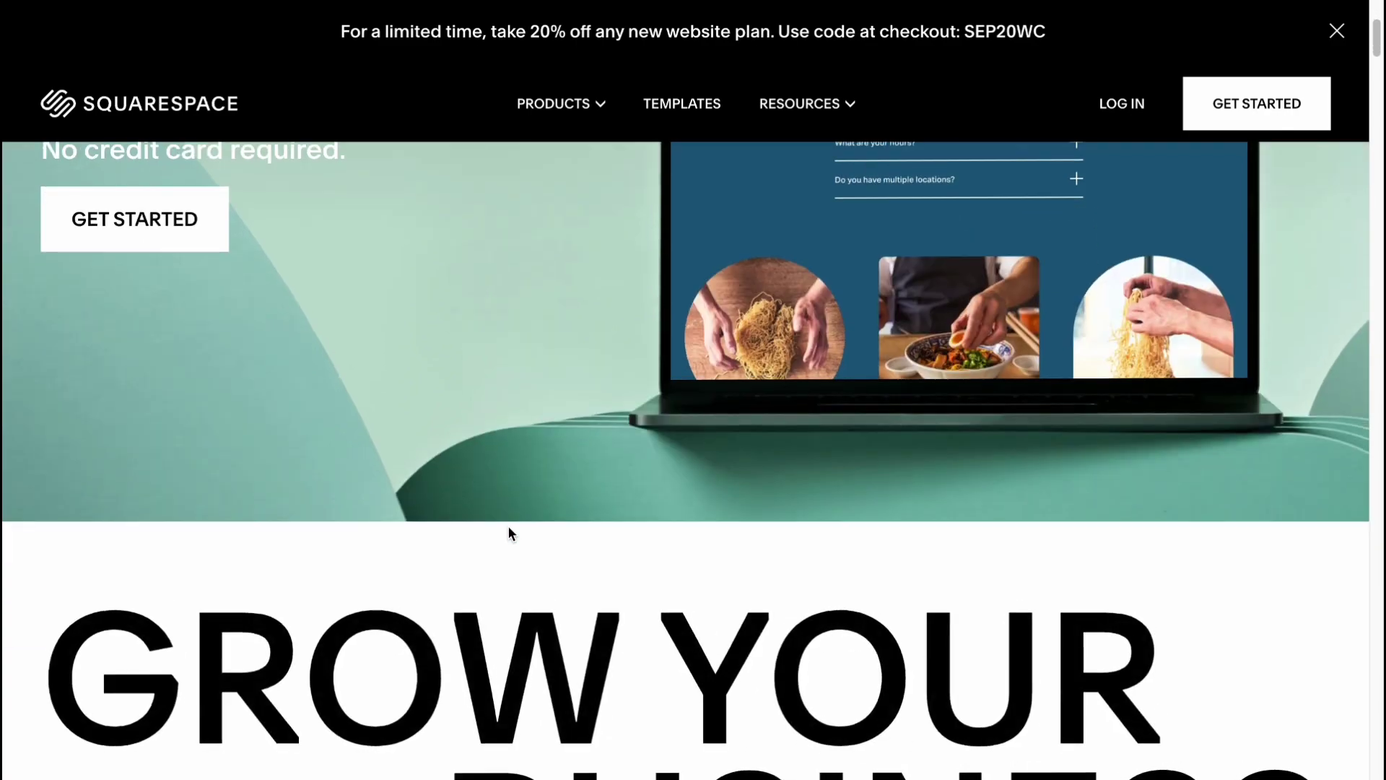
pyautogui.scroll(-2, 508, 534)
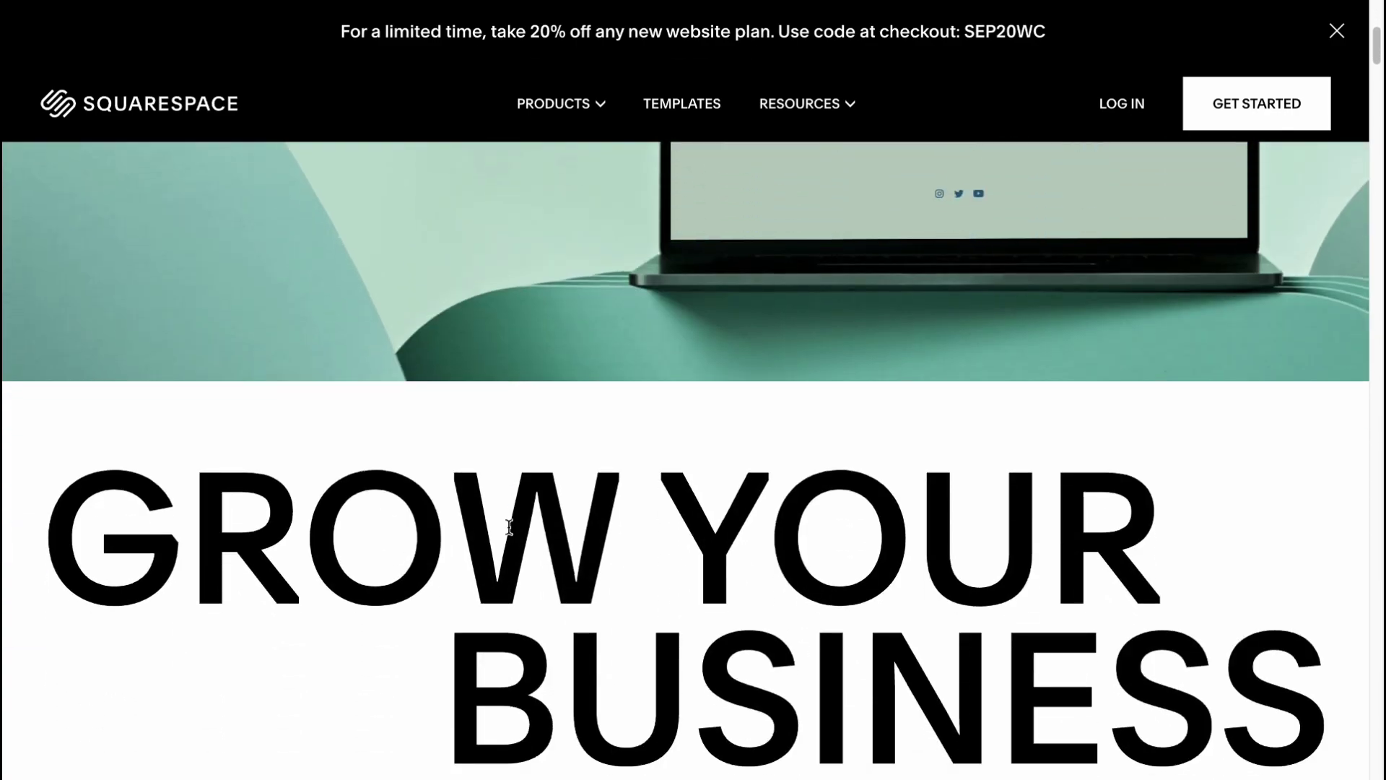
pyautogui.scroll(-2, 509, 528)
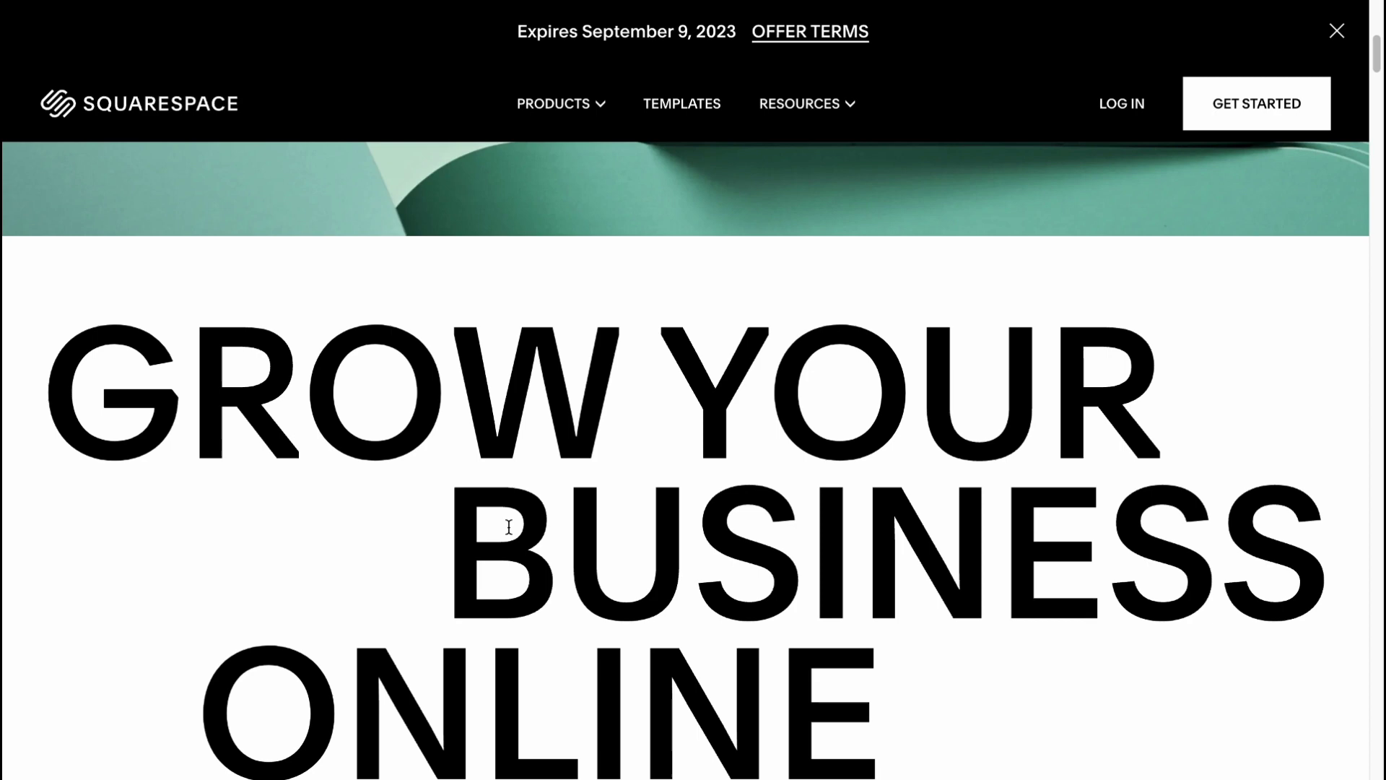
pyautogui.scroll(6, 508, 528)
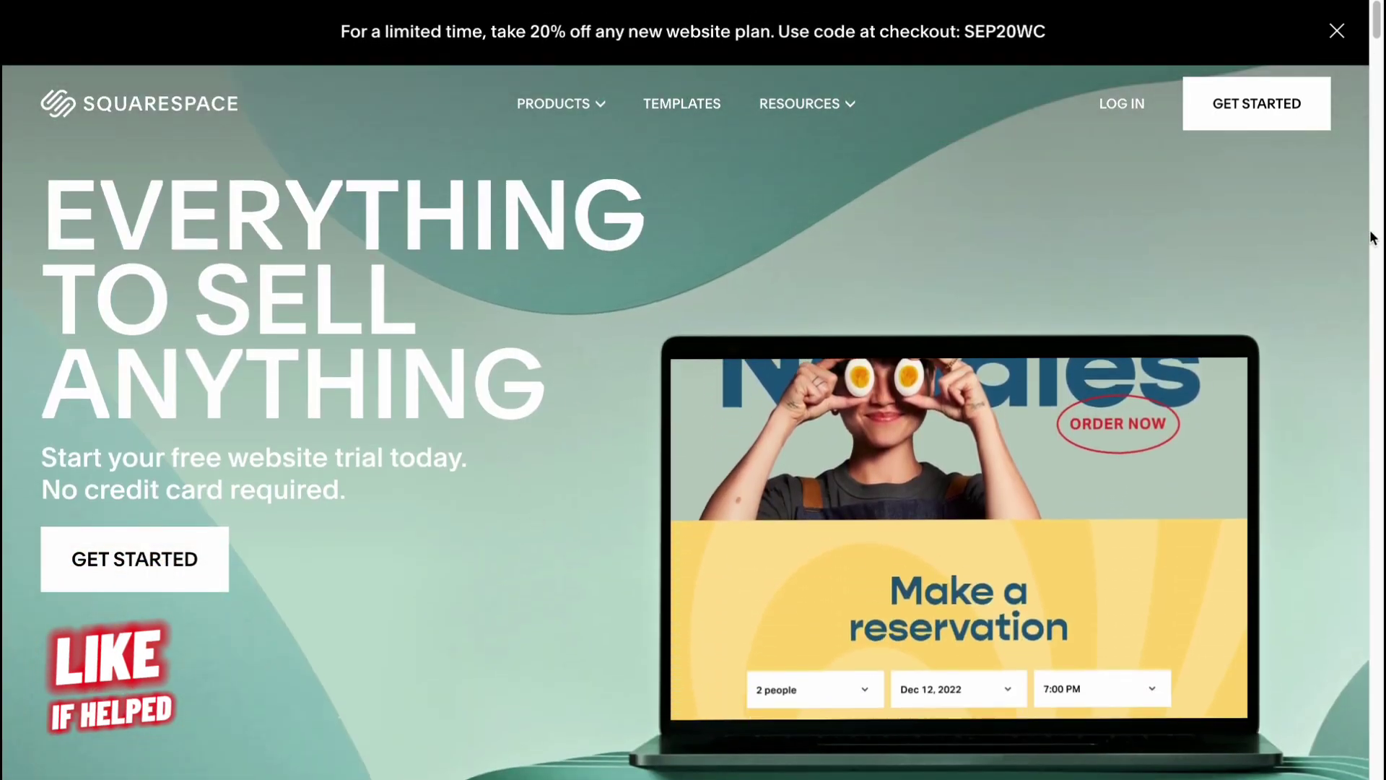
pyautogui.click(1251, 130)
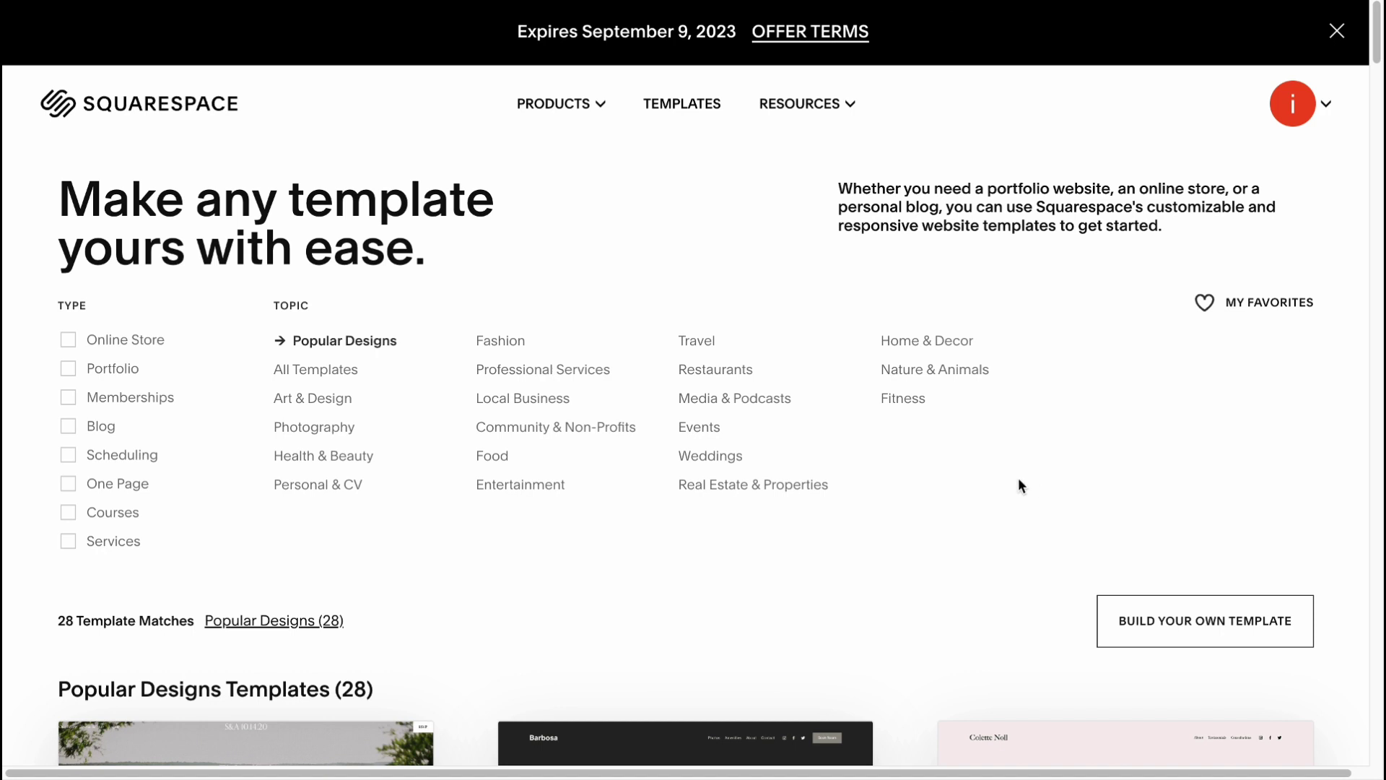
# Scroll the Popular Designs grid down to the Wycoff template card.
pyautogui.scroll(-1, 1019, 478)
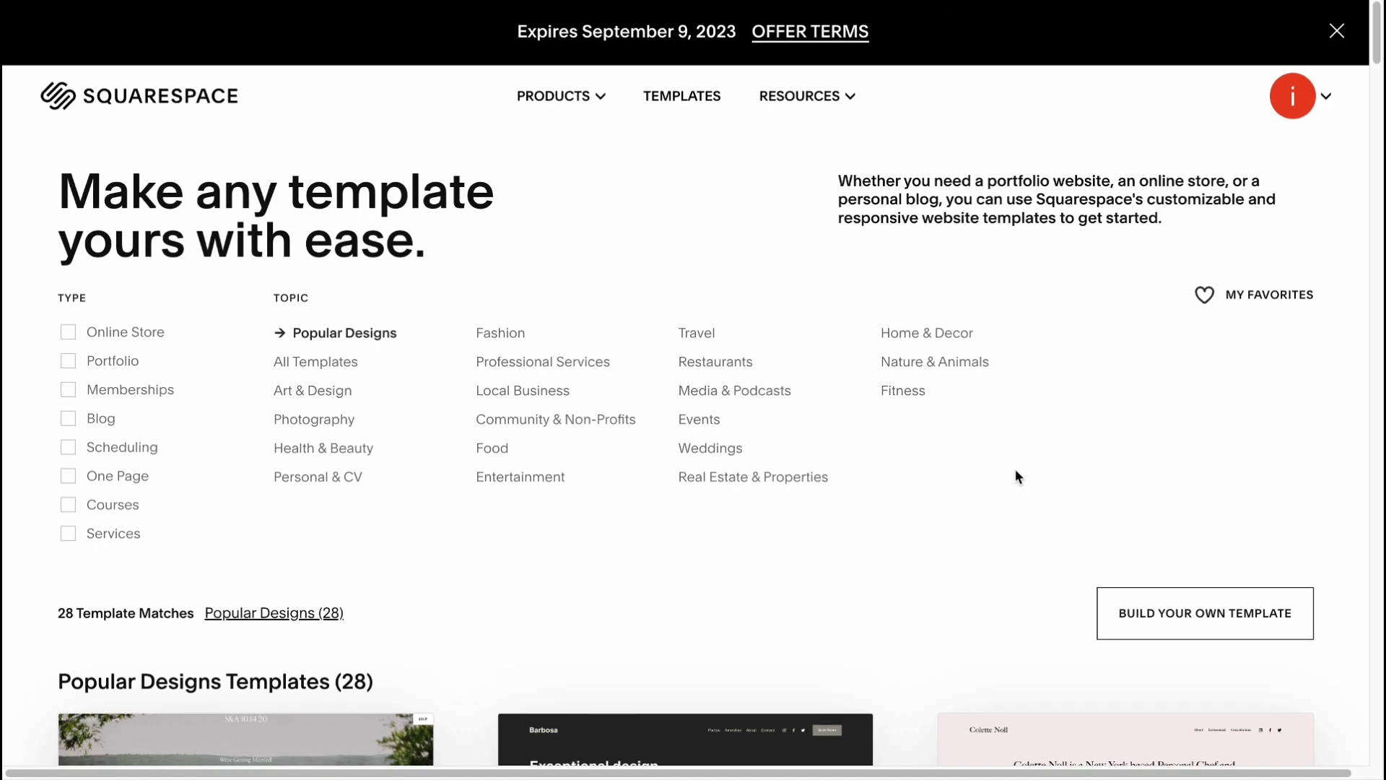
pyautogui.scroll(-1, 1014, 470)
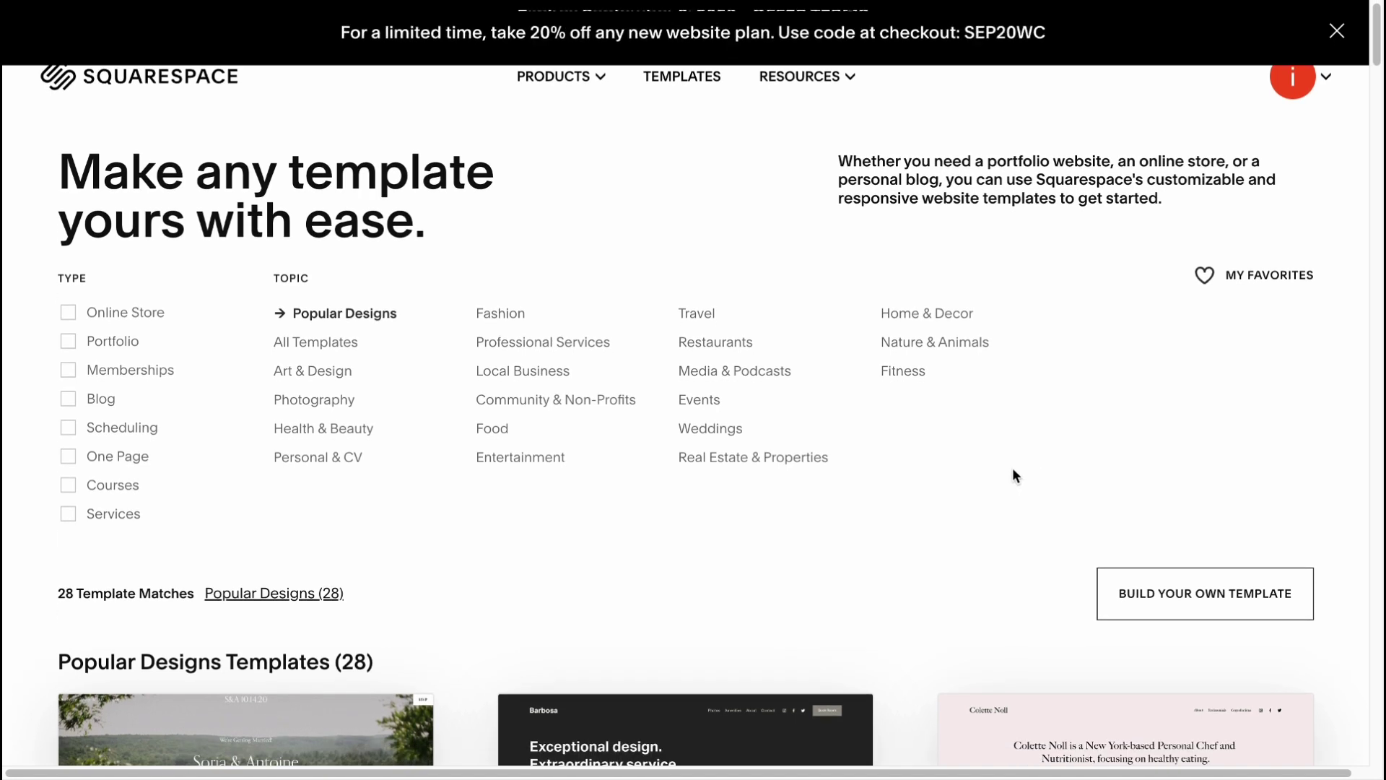
pyautogui.scroll(1, 1013, 470)
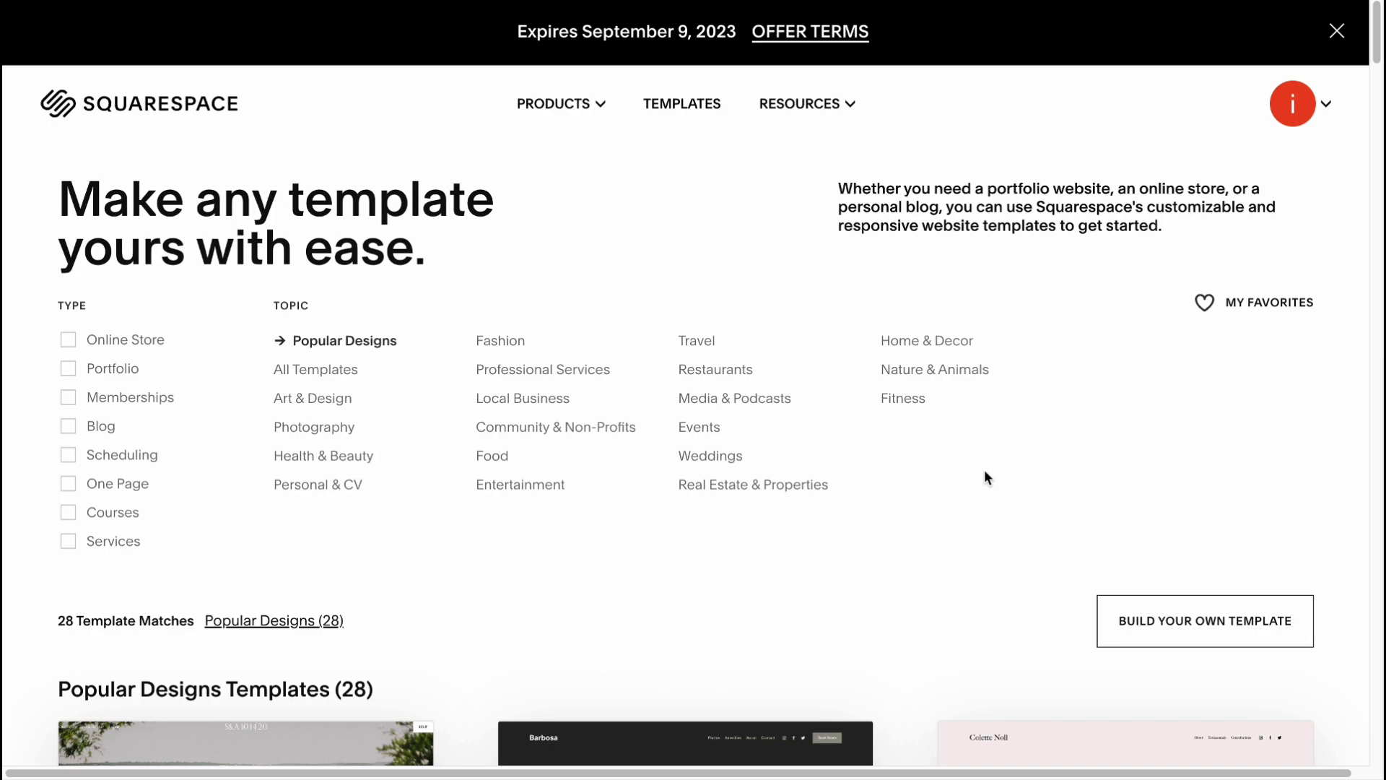
pyautogui.scroll(-10, 898, 486)
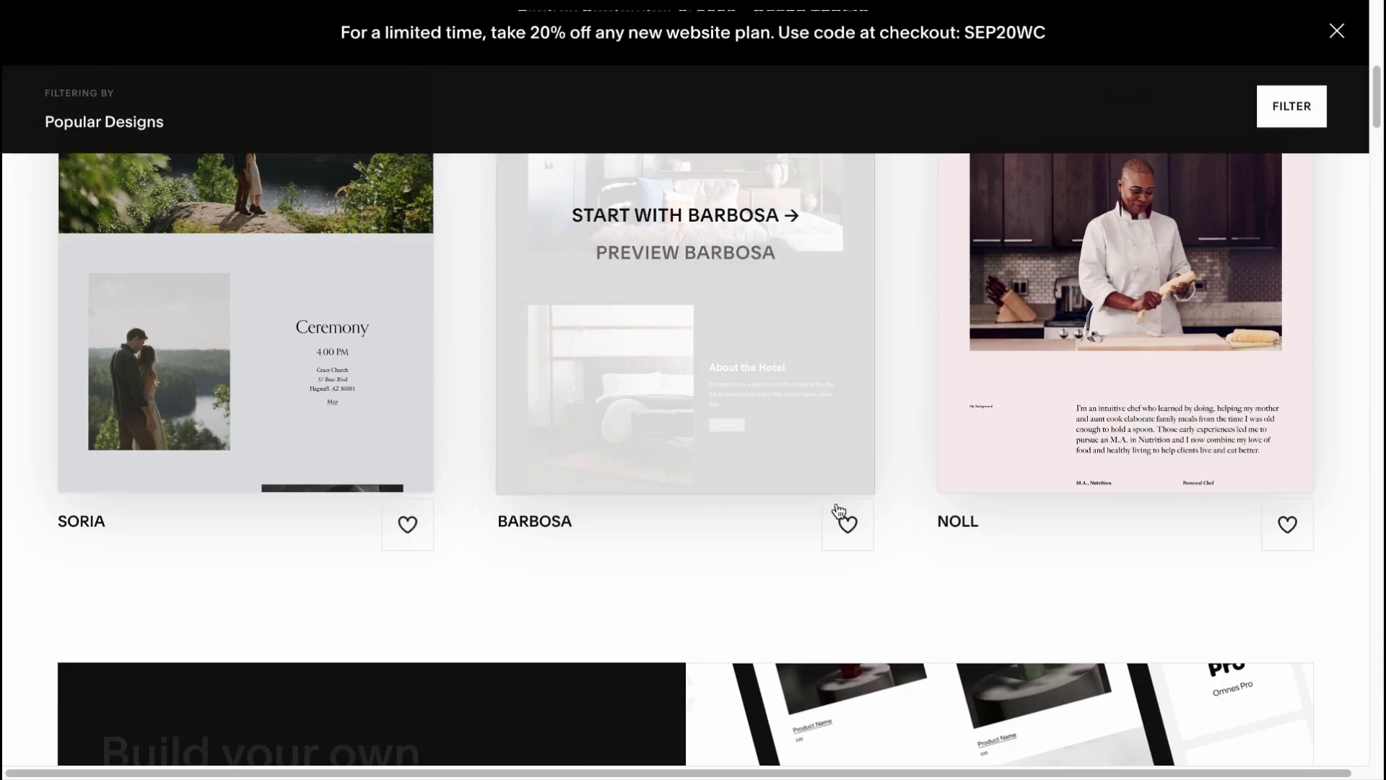
pyautogui.scroll(-12, 849, 592)
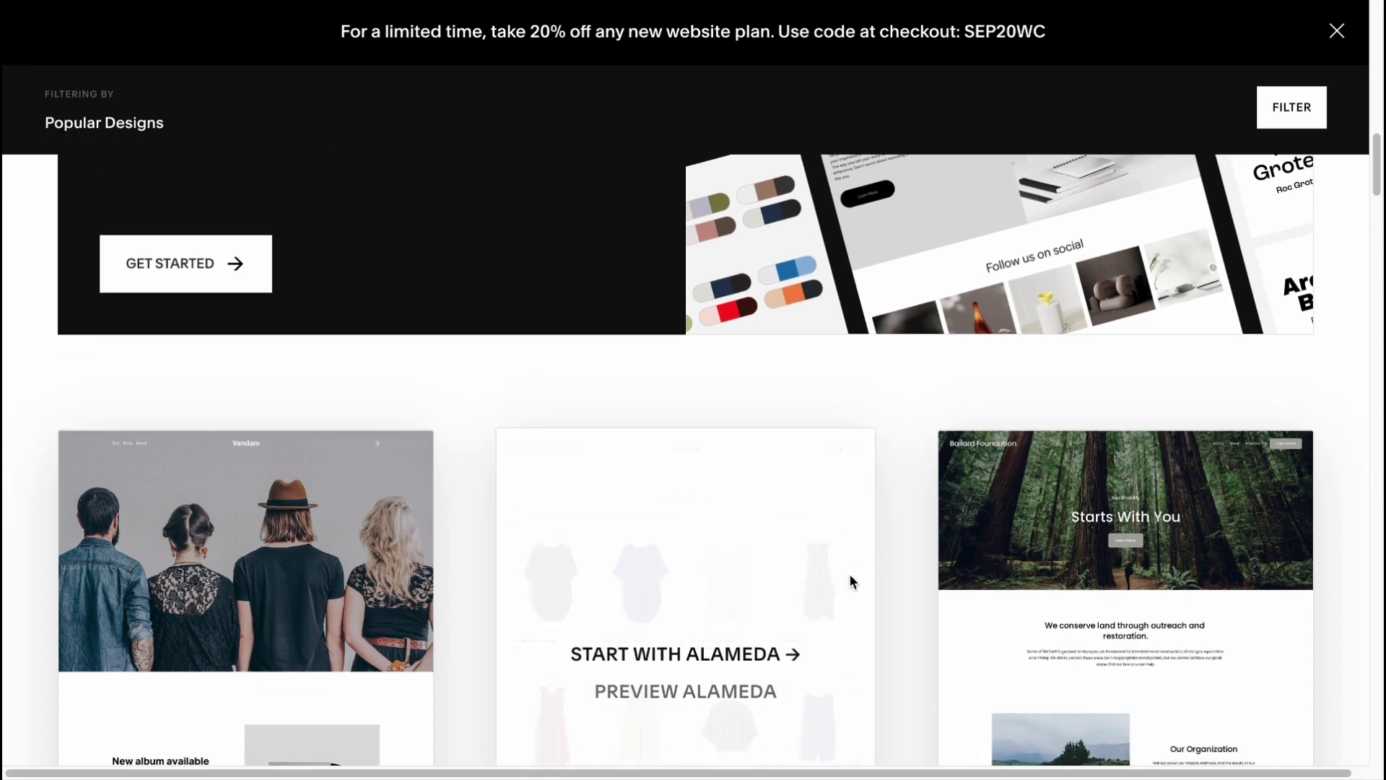
pyautogui.scroll(-7, 846, 574)
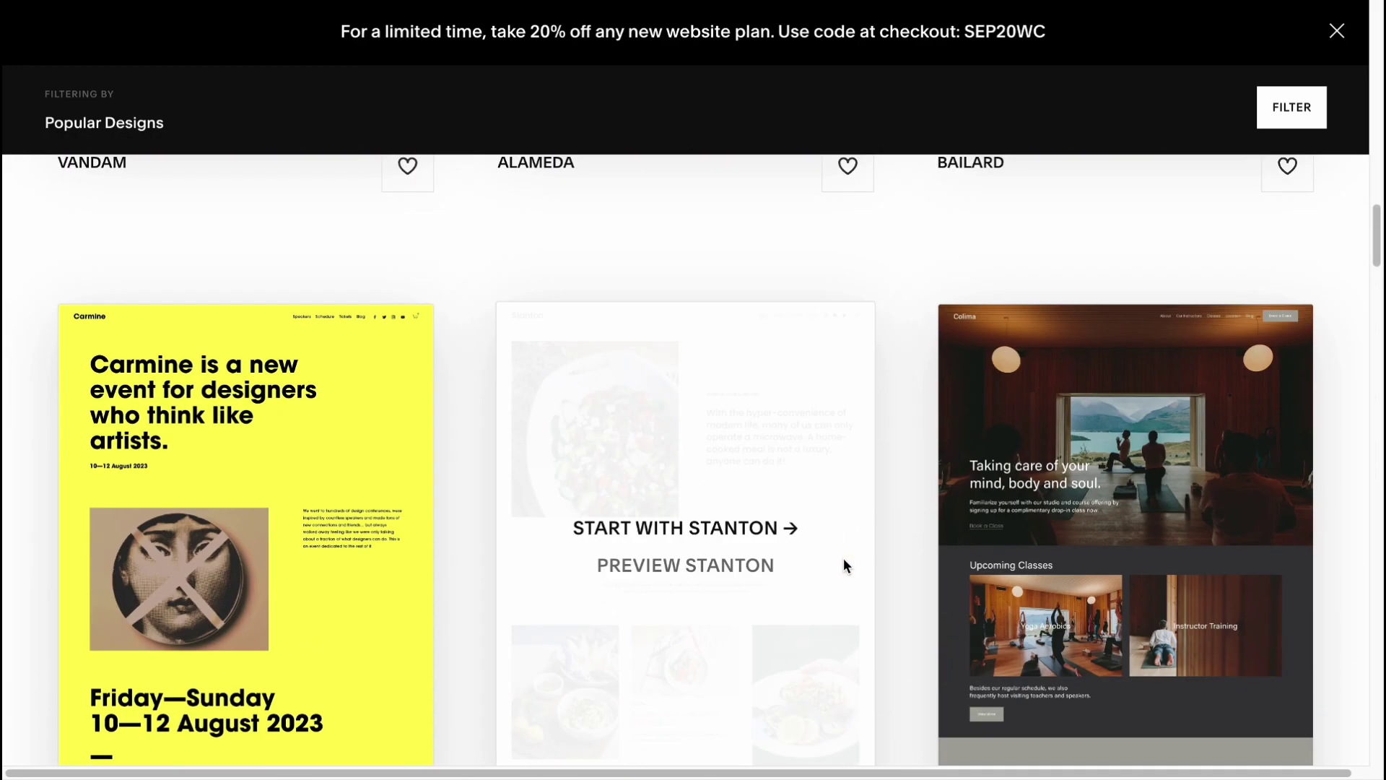
pyautogui.scroll(-2, 845, 562)
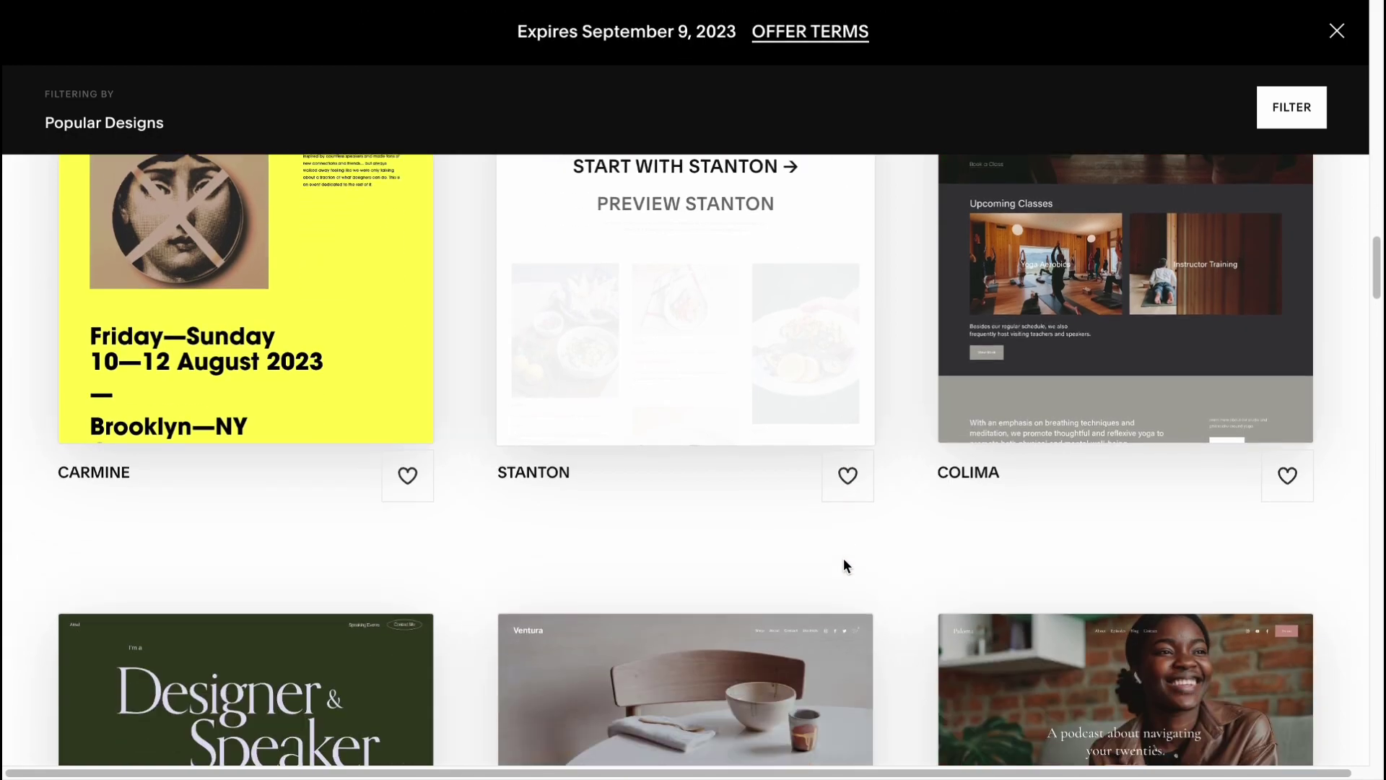
pyautogui.scroll(-6, 845, 563)
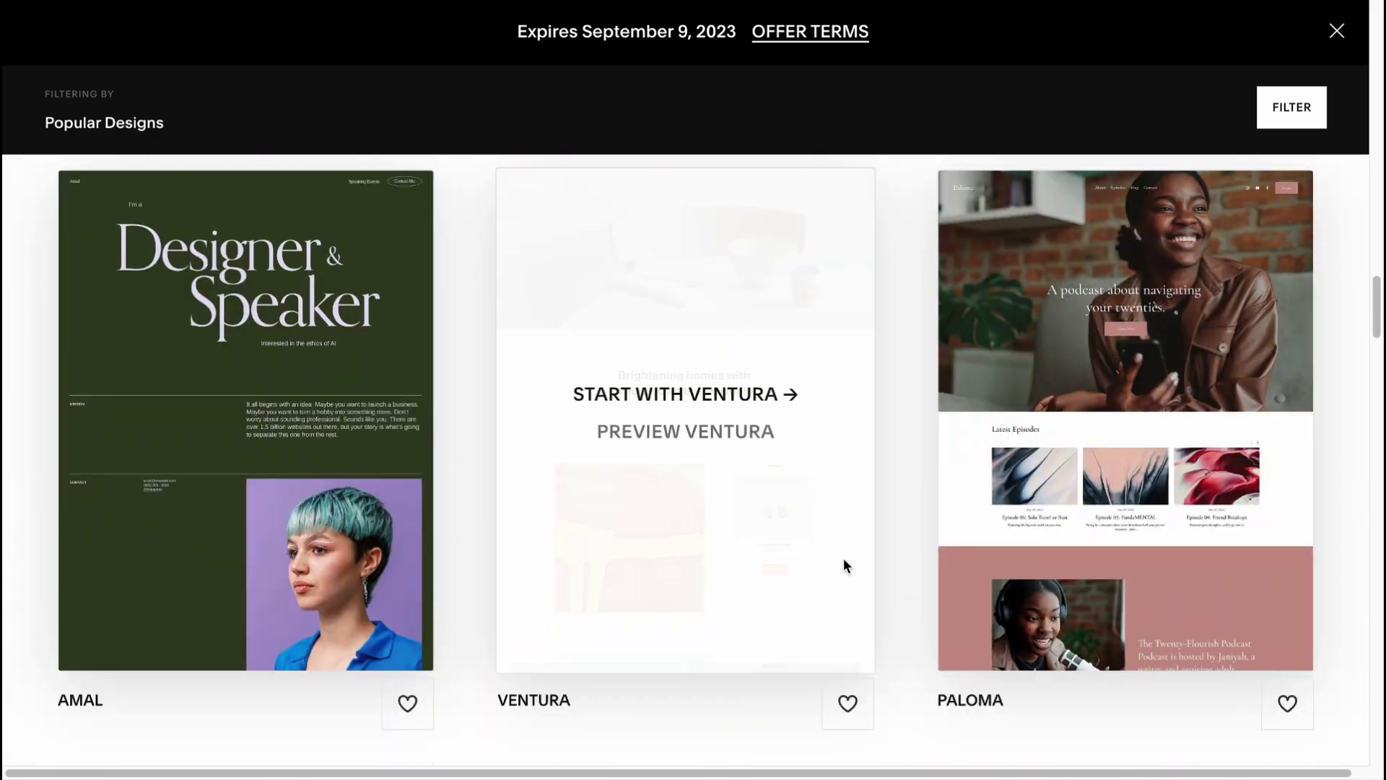
pyautogui.scroll(-8, 844, 563)
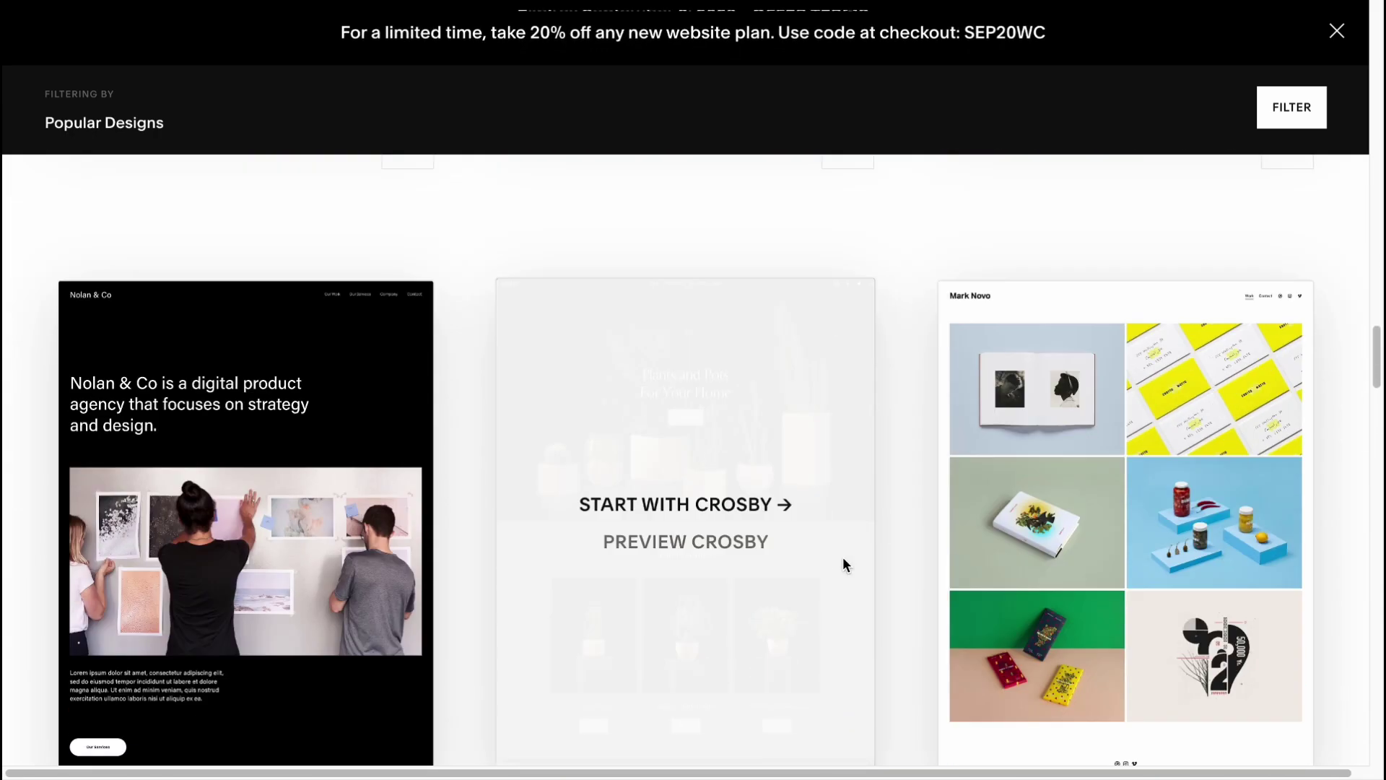
pyautogui.scroll(-9, 844, 564)
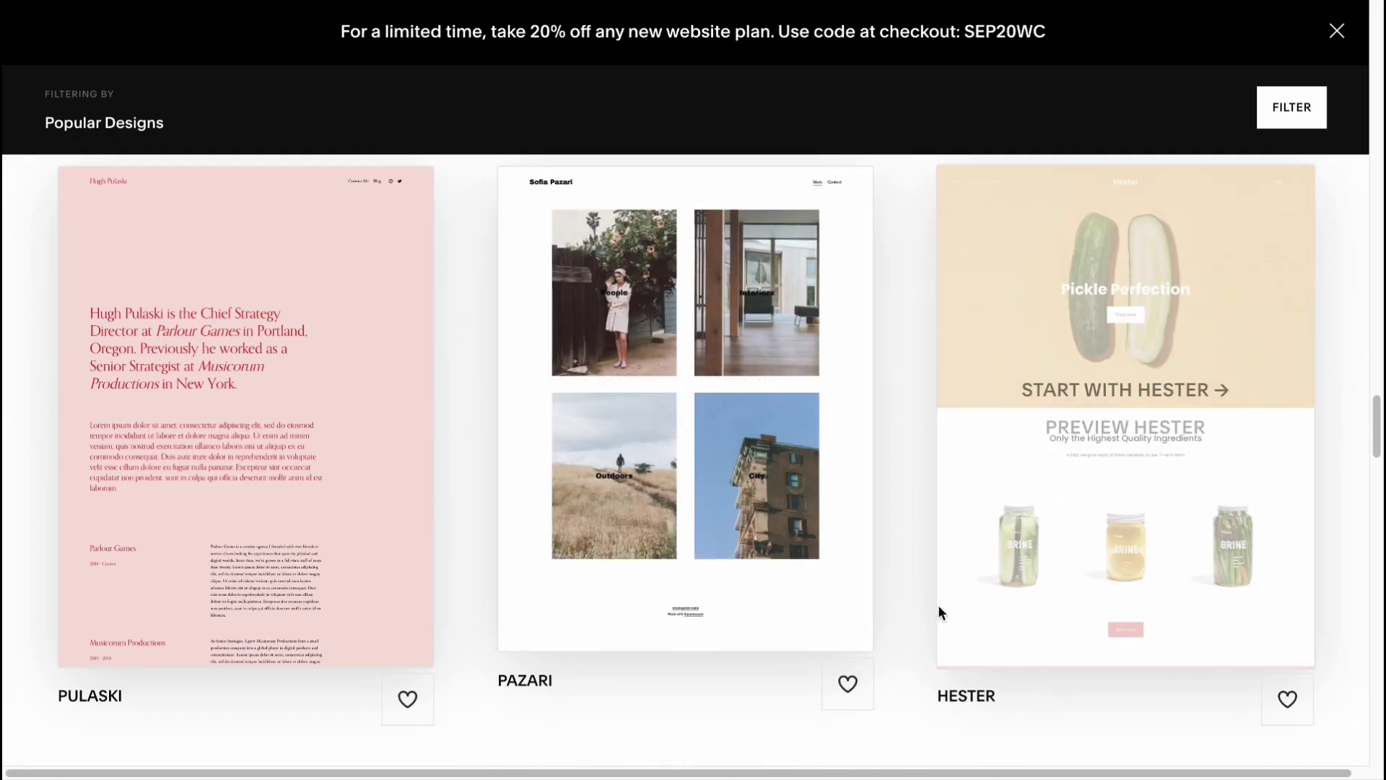
pyautogui.scroll(-5, 932, 603)
pyautogui.scroll(-3, 926, 599)
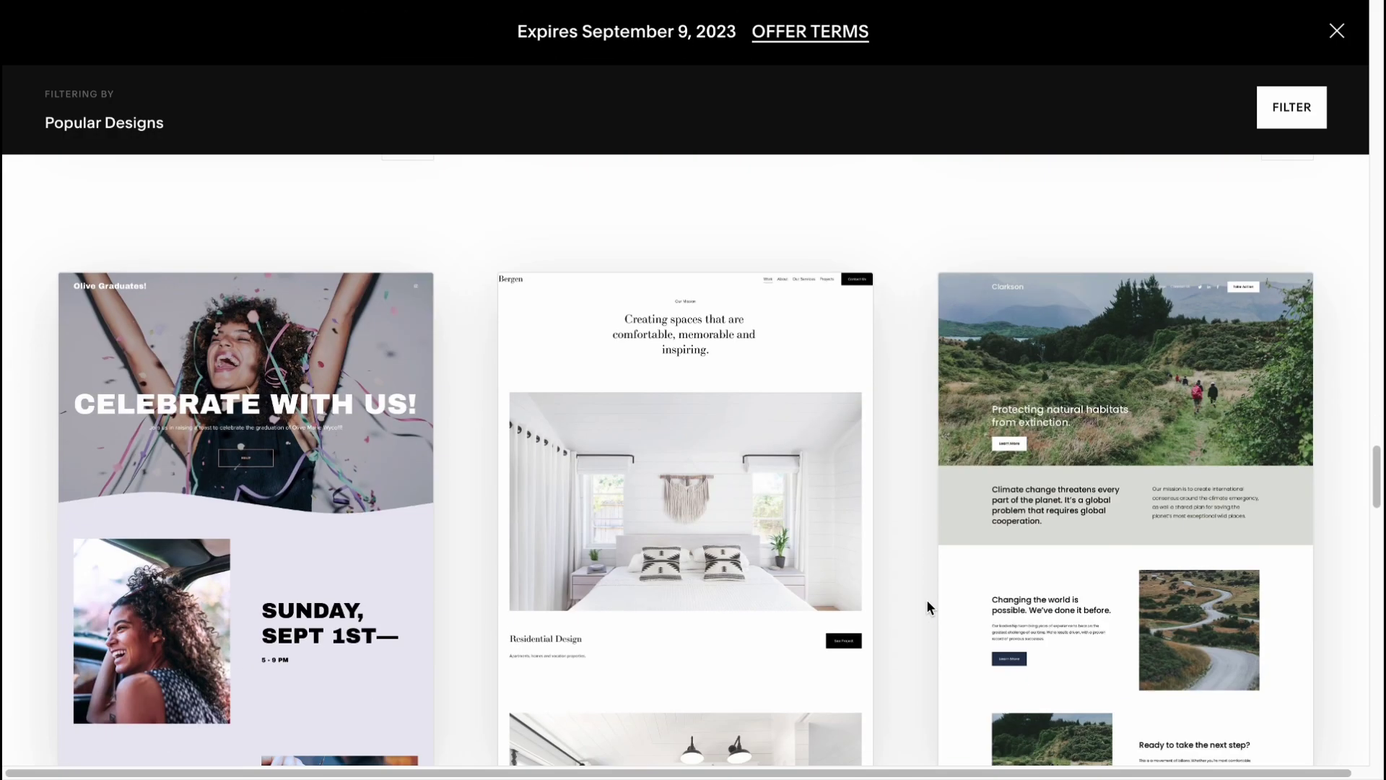
pyautogui.moveTo(941, 554)
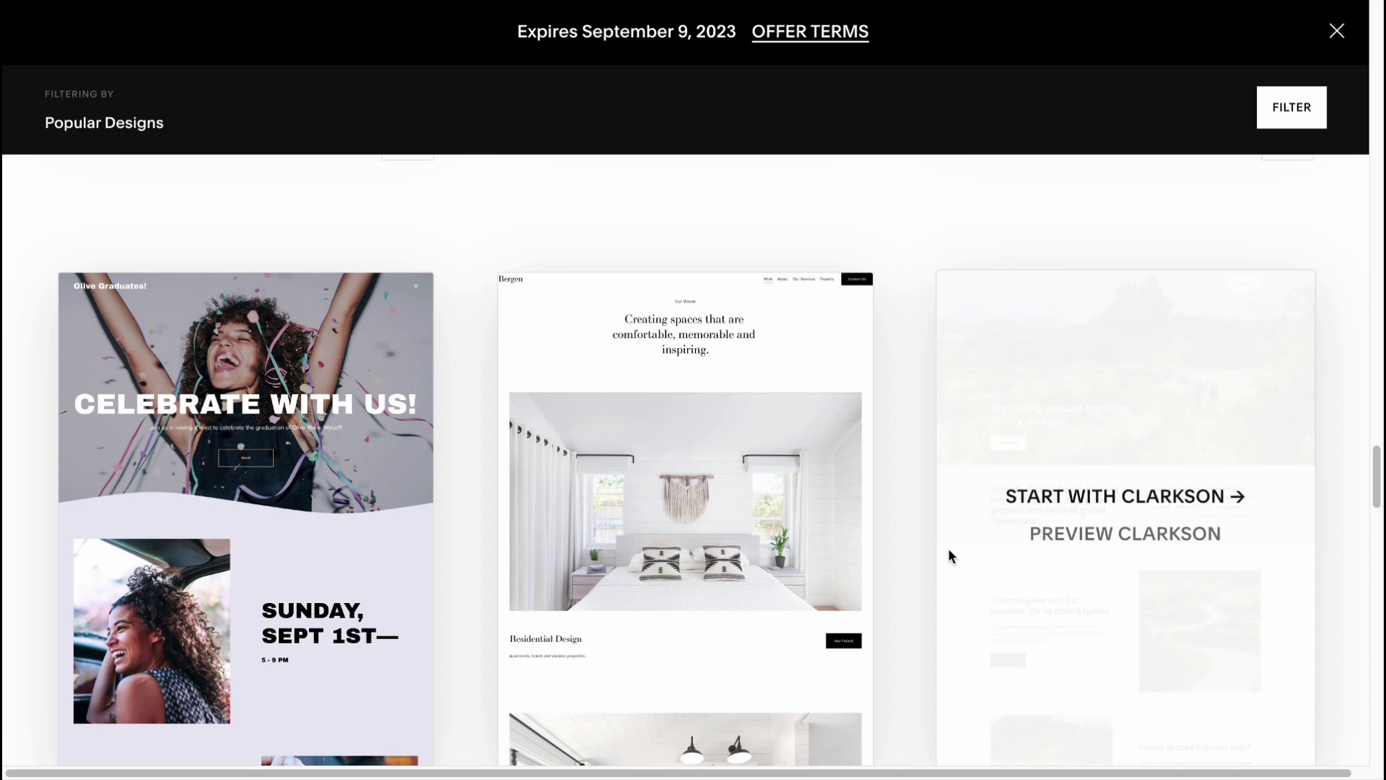
pyautogui.scroll(-3, 648, 426)
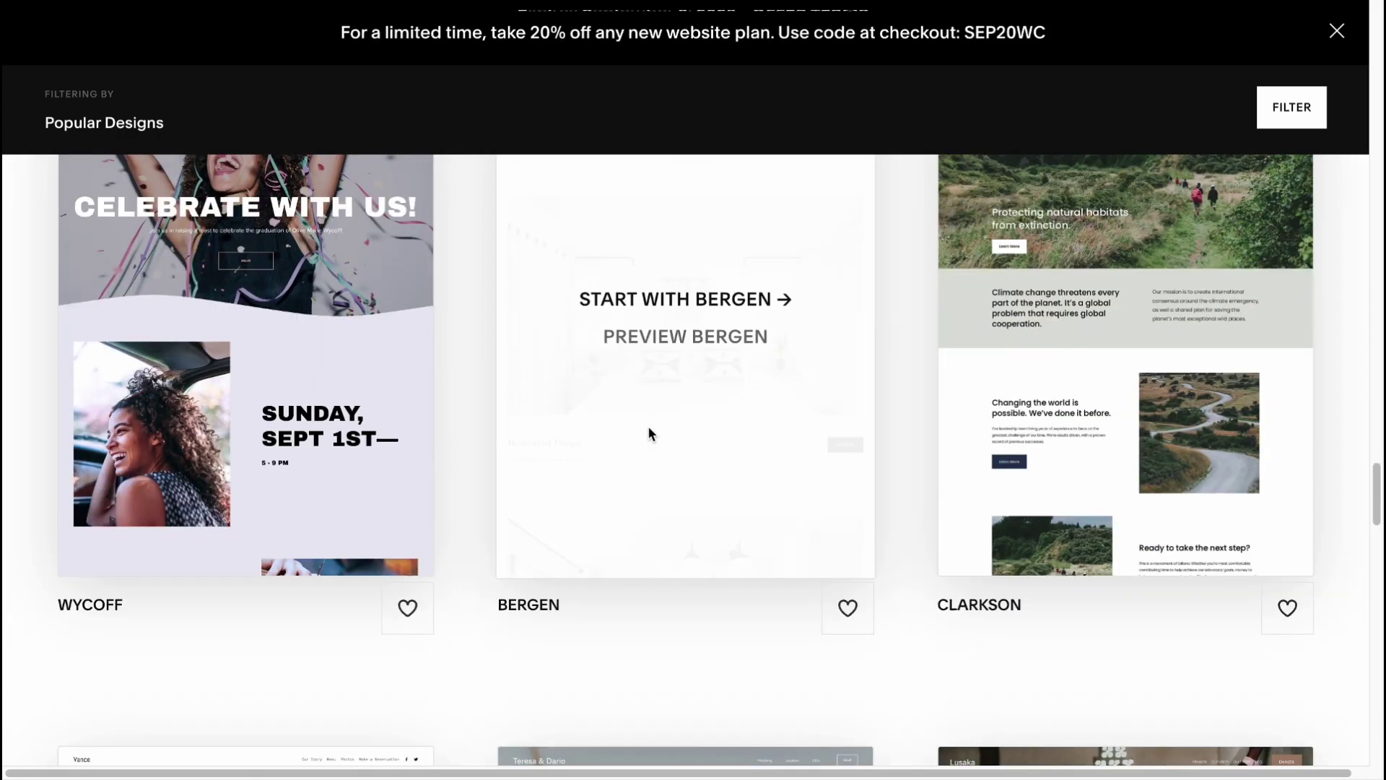
pyautogui.scroll(1, 303, 473)
pyautogui.moveTo(557, 245)
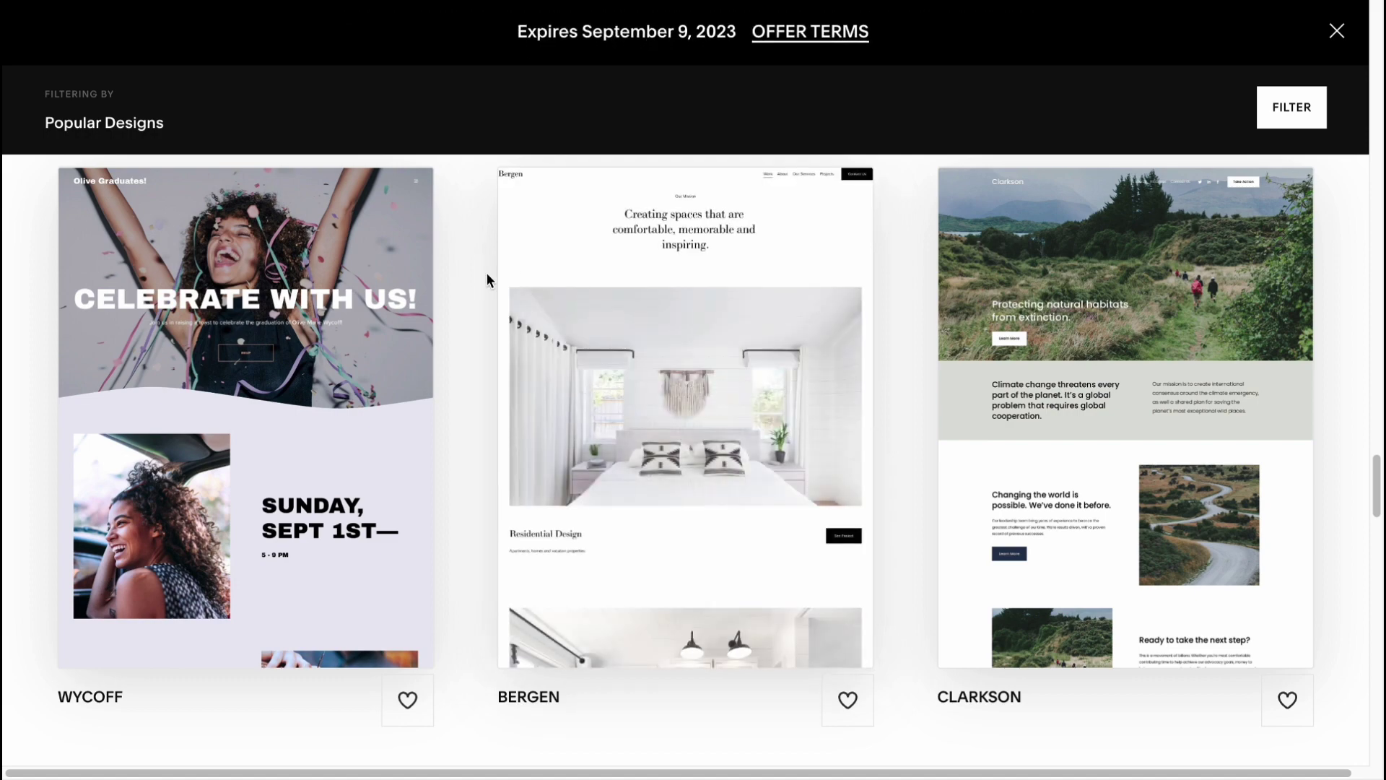
pyautogui.scroll(-2, 468, 421)
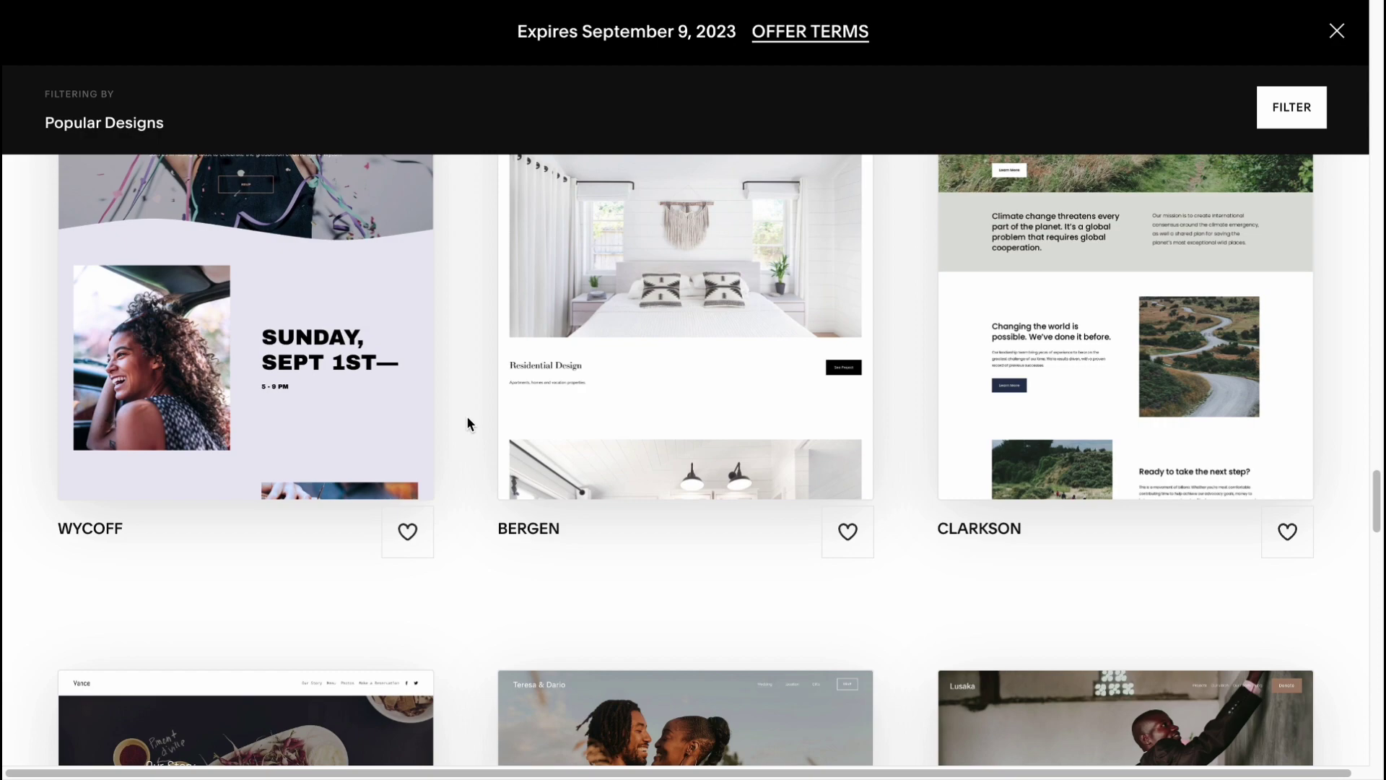
pyautogui.scroll(3, 491, 425)
pyautogui.scroll(15, 491, 422)
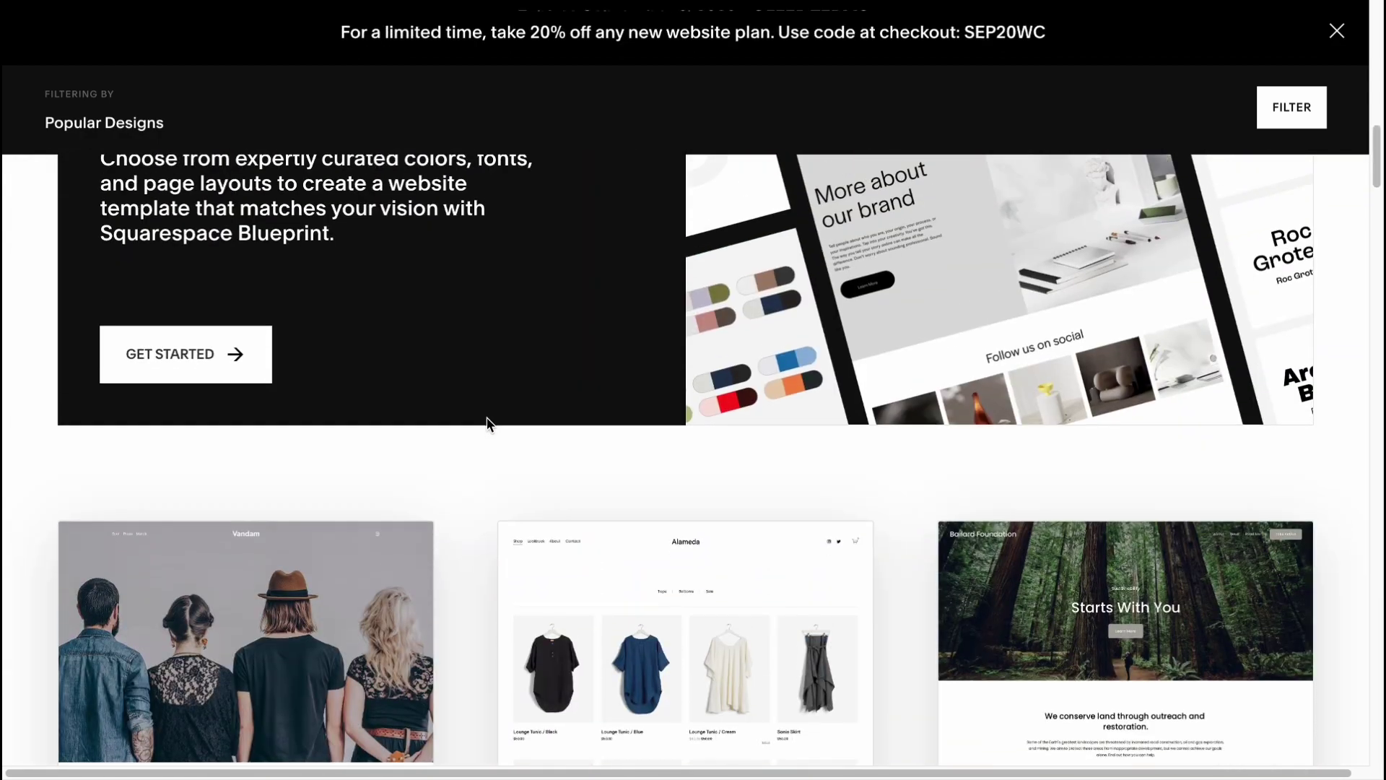
pyautogui.scroll(6, 485, 418)
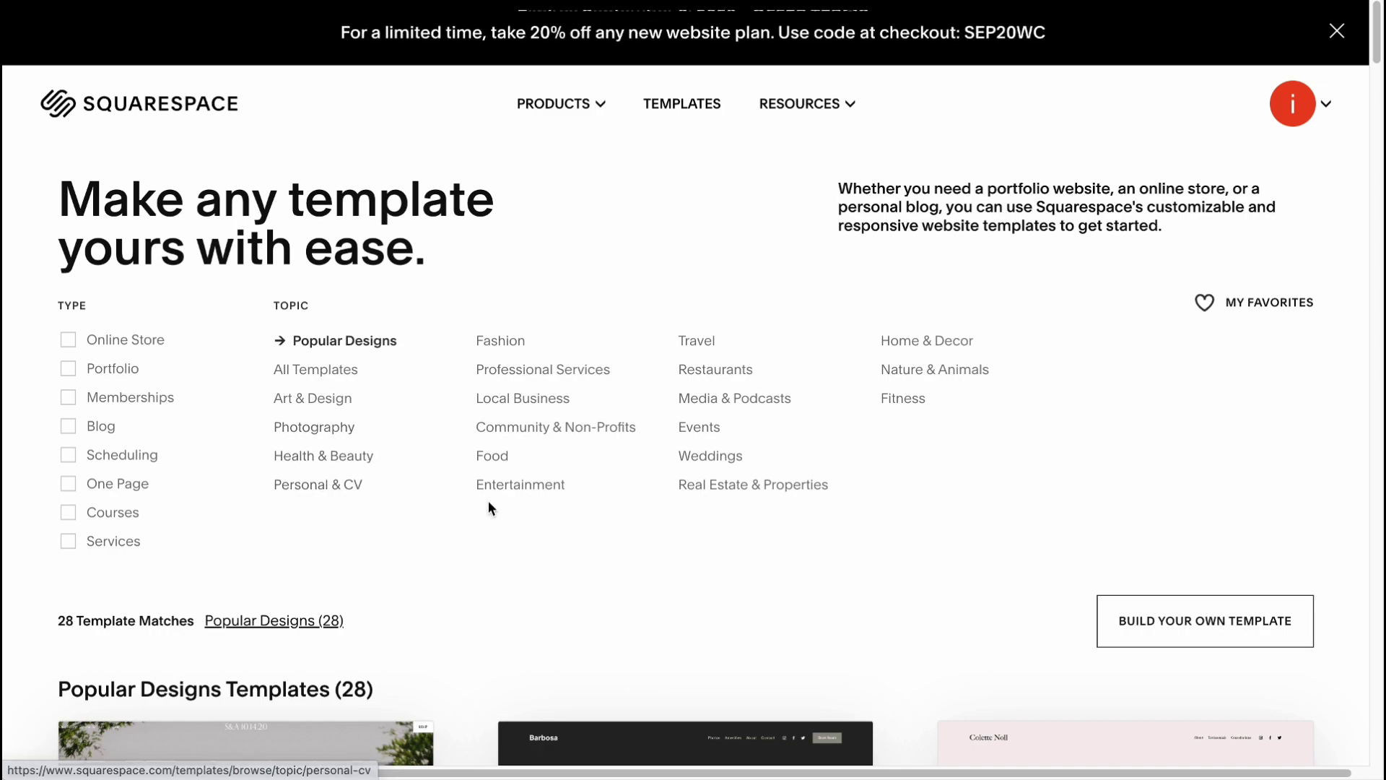
pyautogui.scroll(-15, 570, 563)
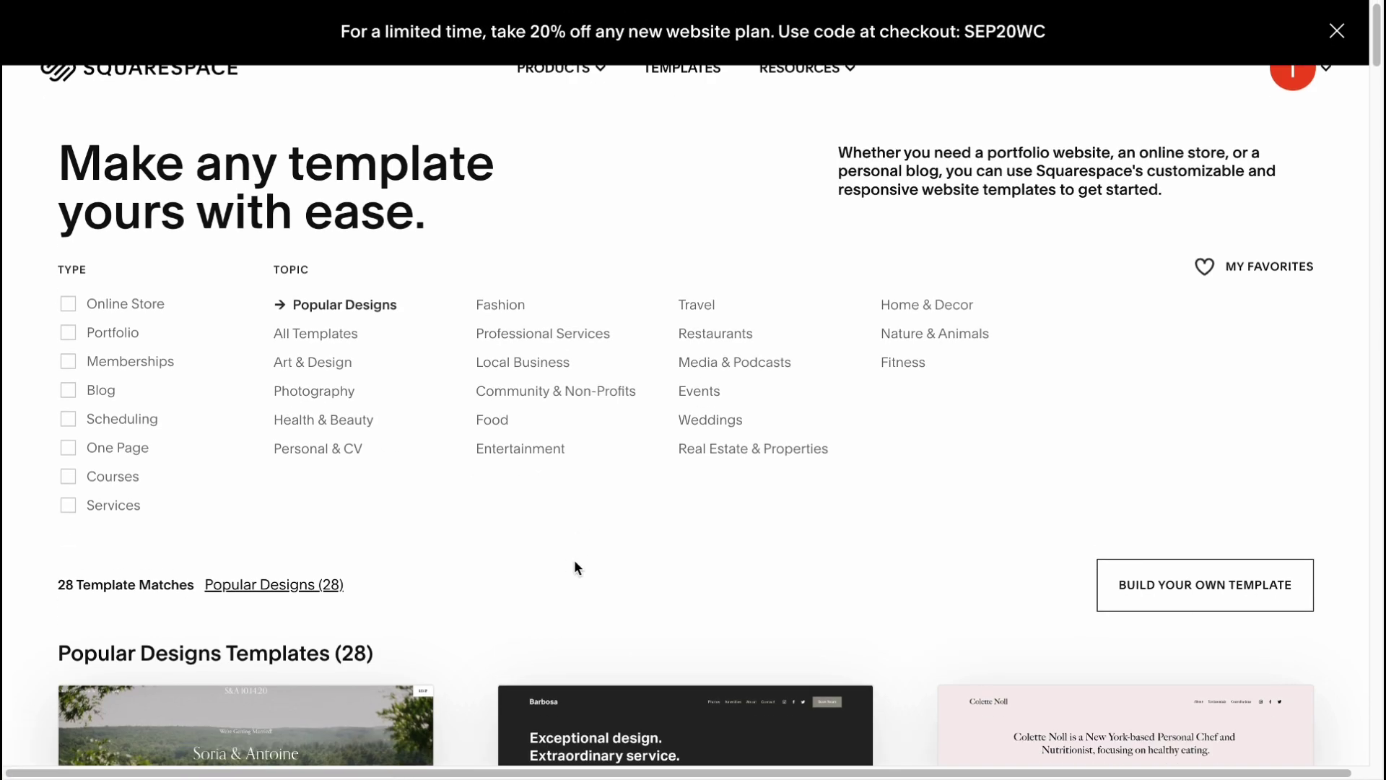
pyautogui.scroll(-15, 505, 541)
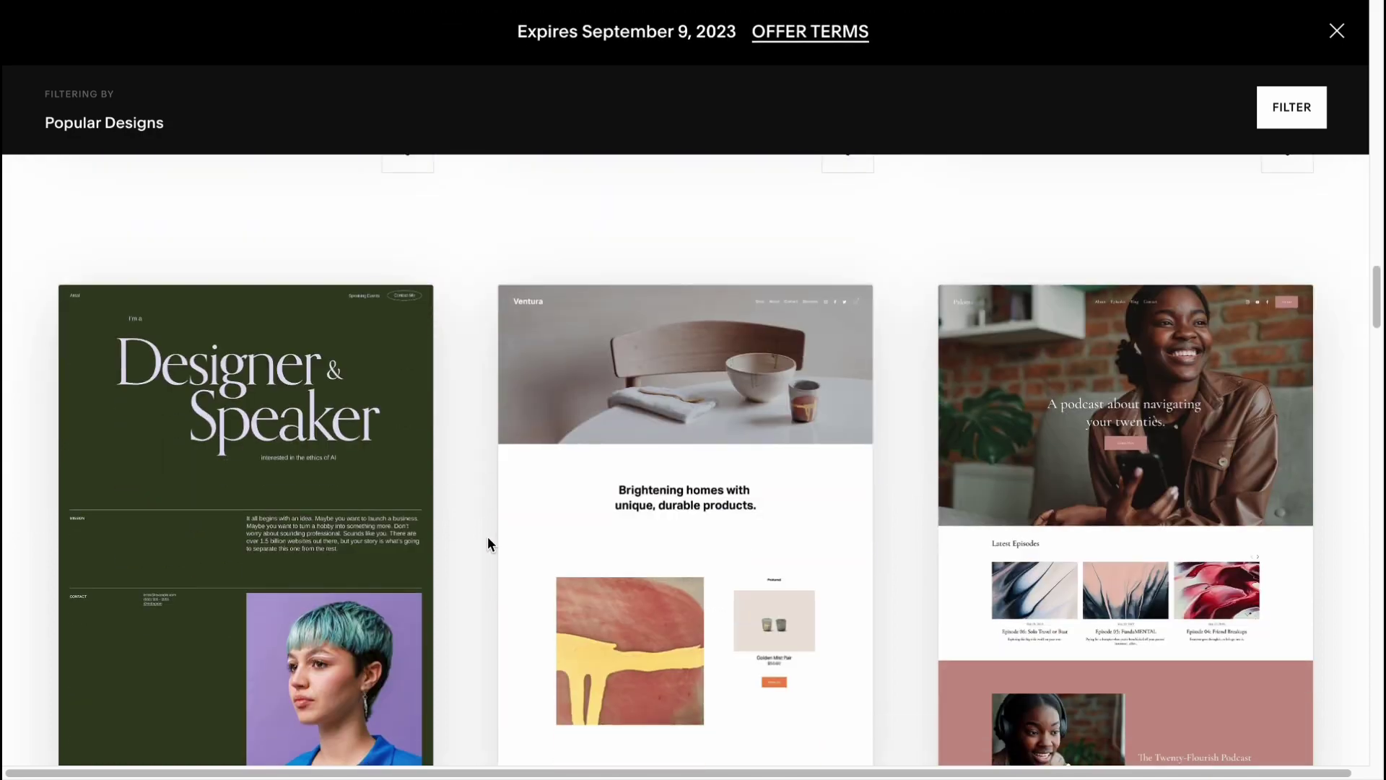
pyautogui.scroll(-10, 488, 543)
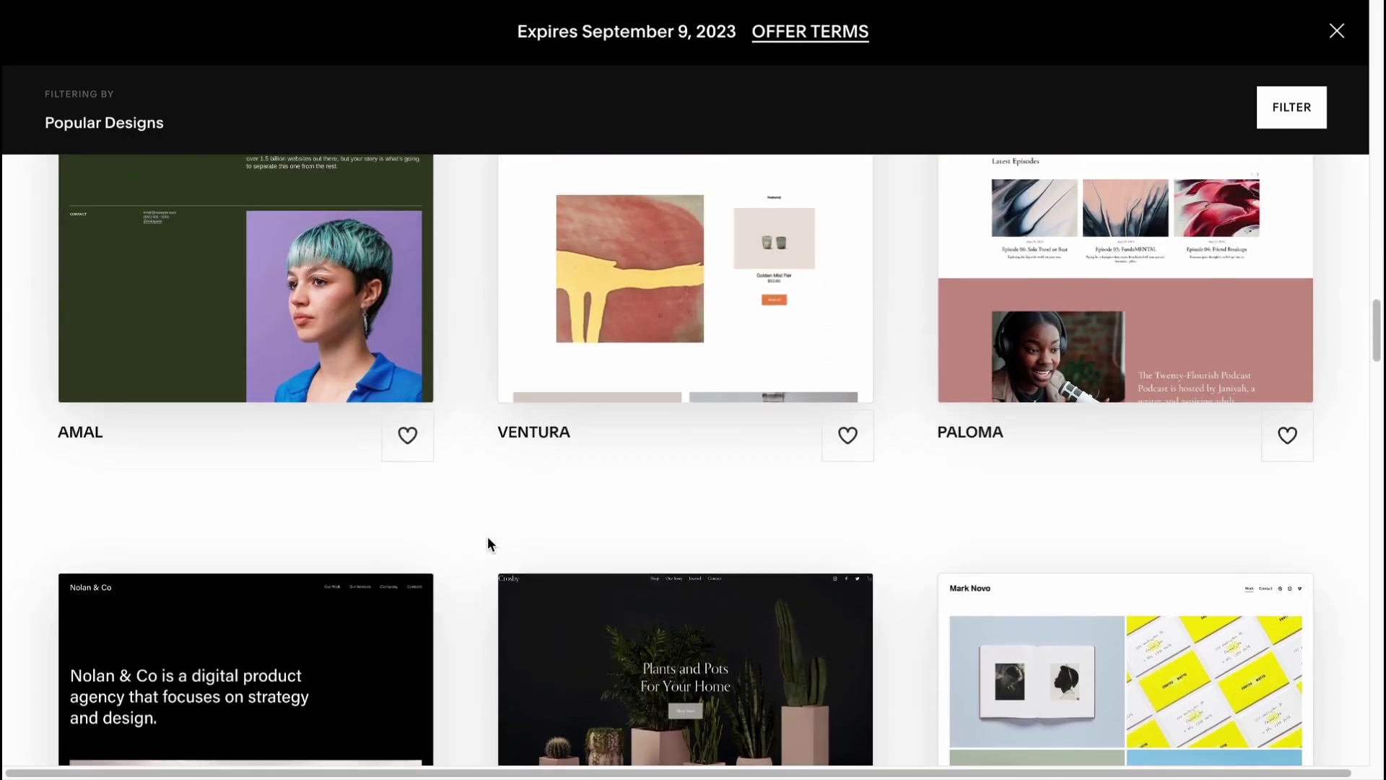
pyautogui.scroll(-5, 487, 536)
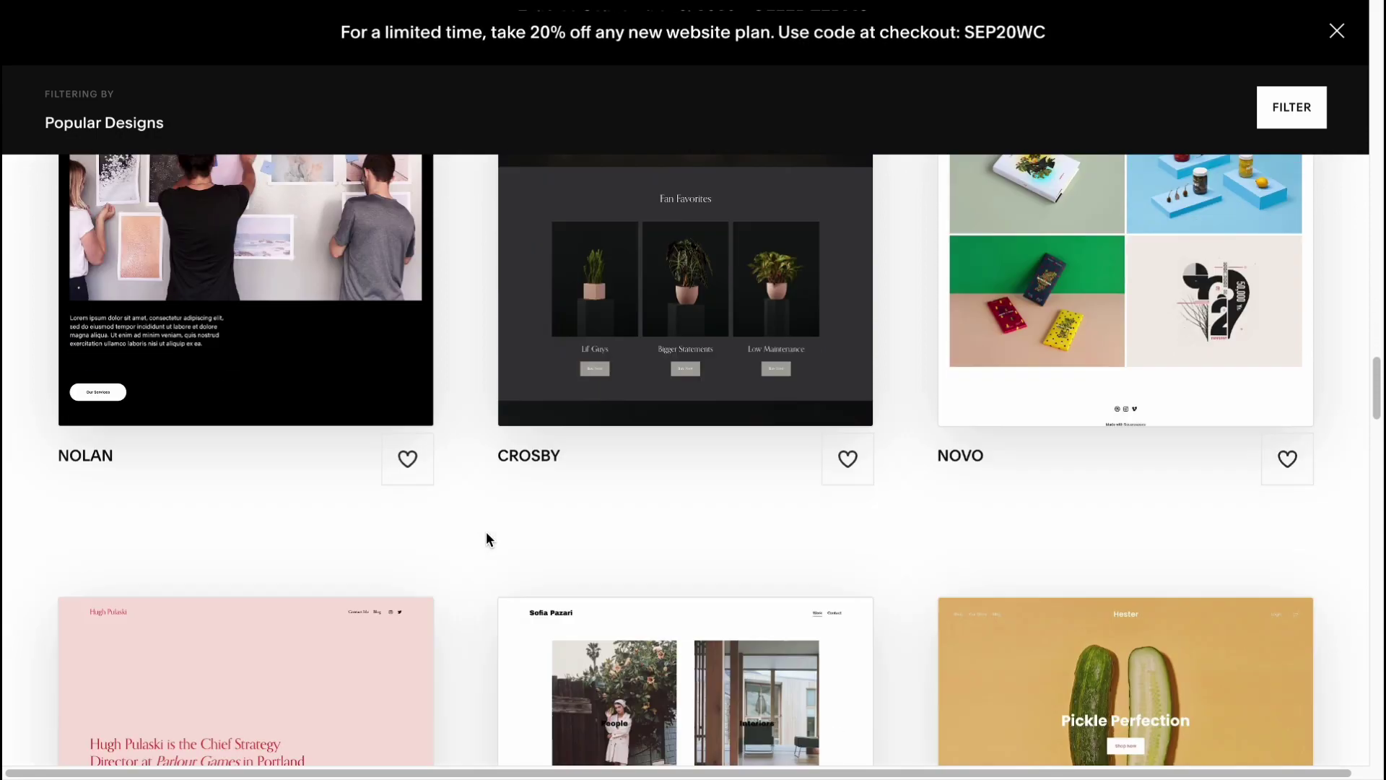
pyautogui.scroll(-15, 486, 533)
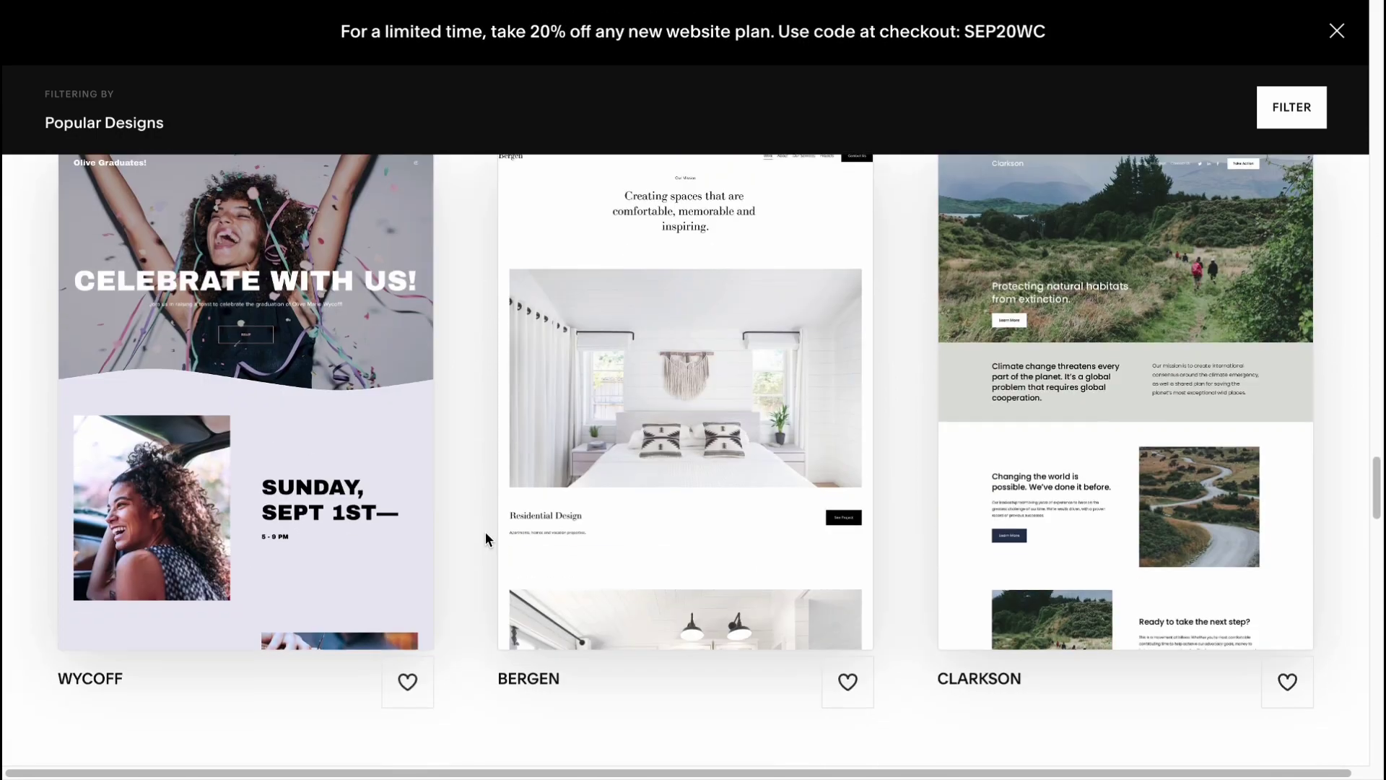
# Preview the Wycoff demo page, then start a new site with the Wycoff design.
pyautogui.moveTo(254, 394)
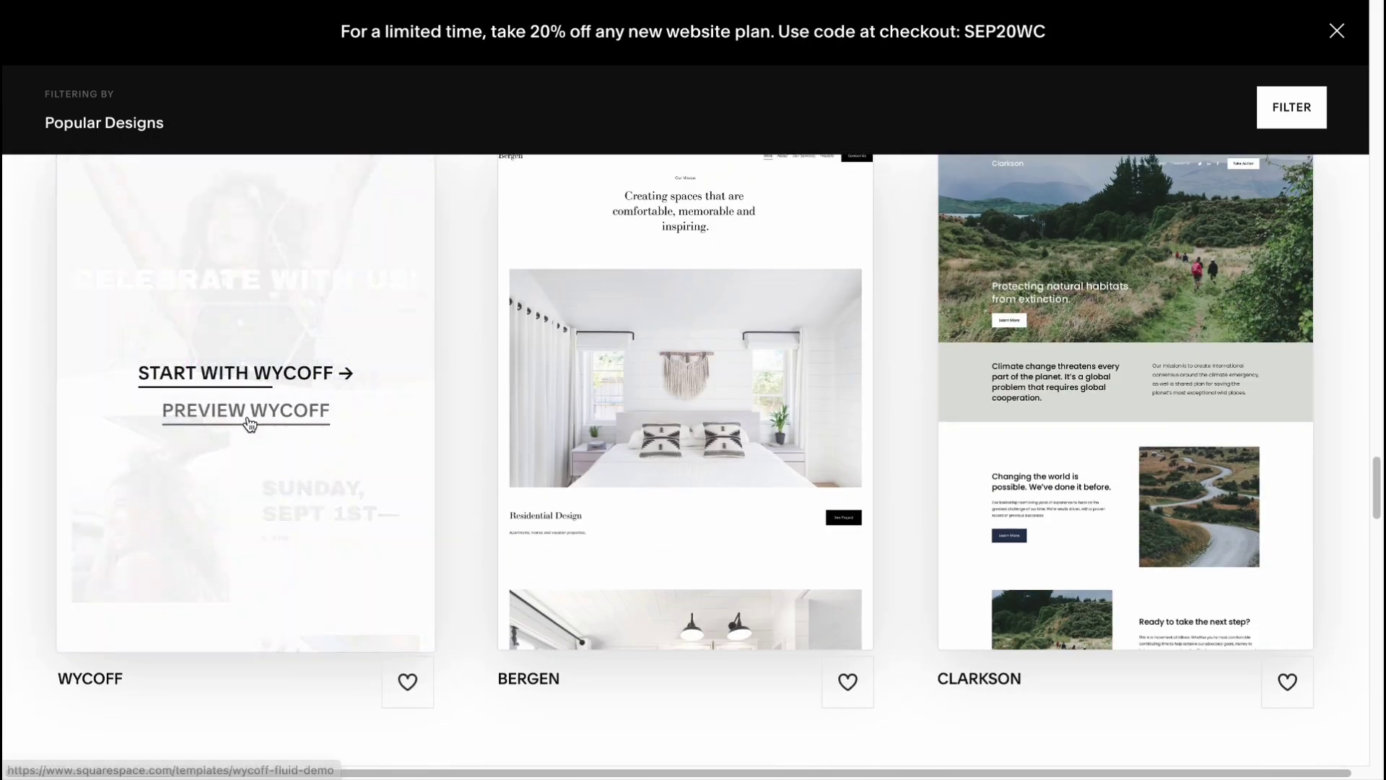
pyautogui.click(248, 415)
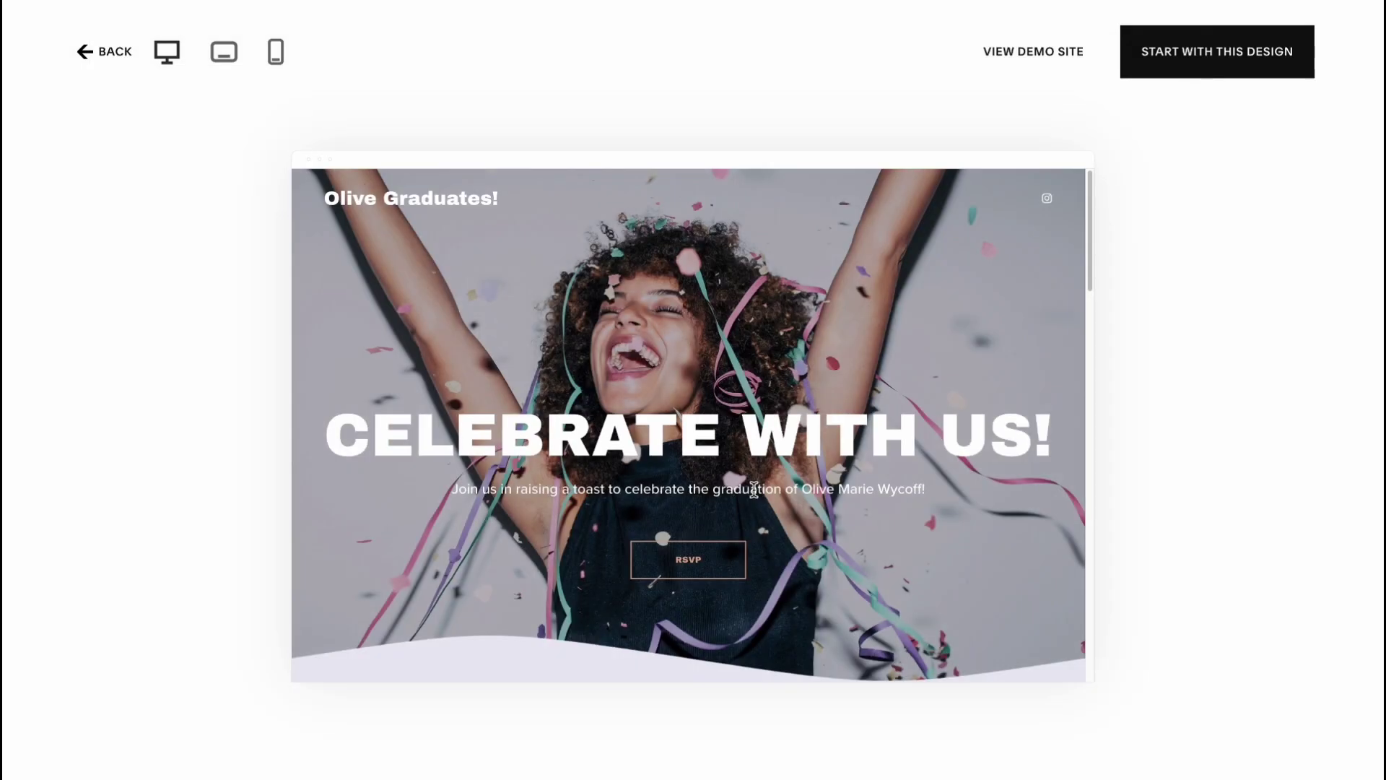
pyautogui.scroll(-20, 755, 488)
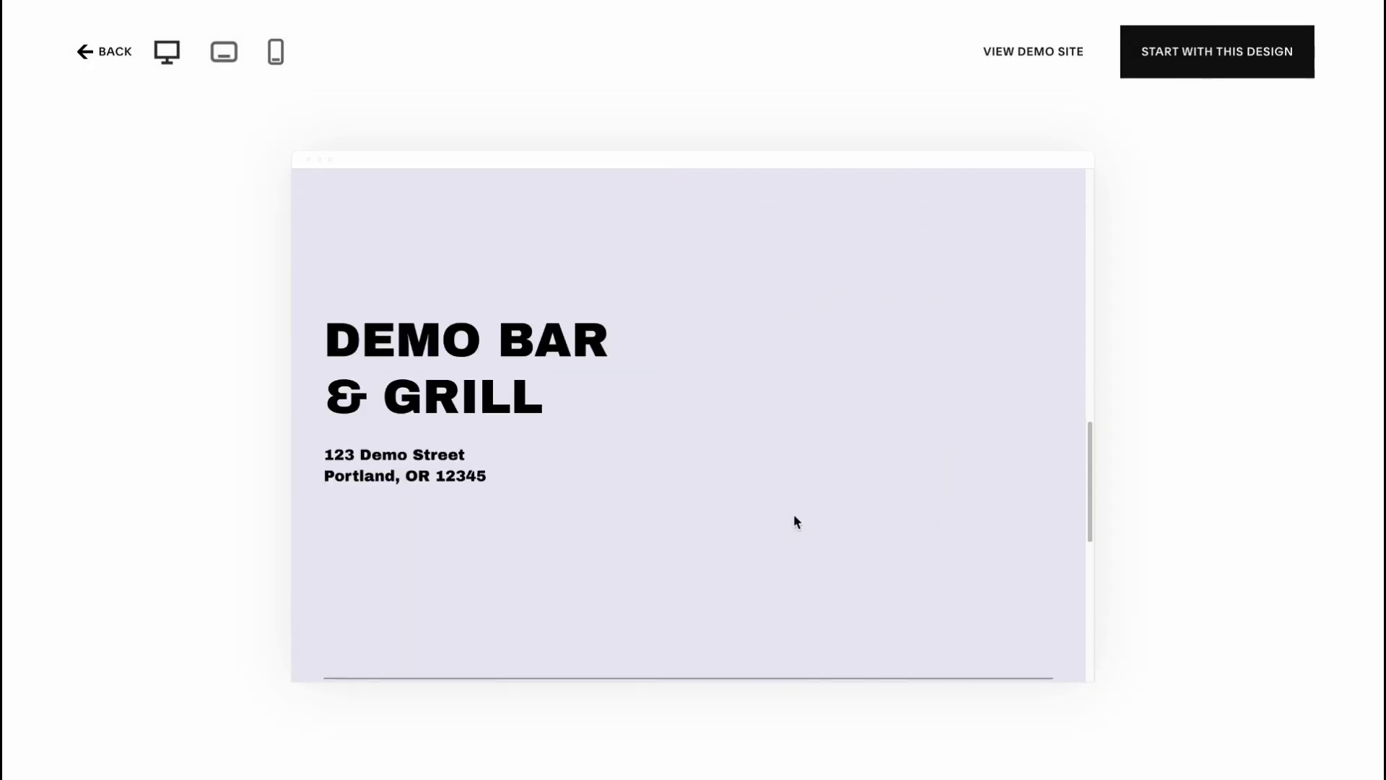
pyautogui.scroll(20, 794, 519)
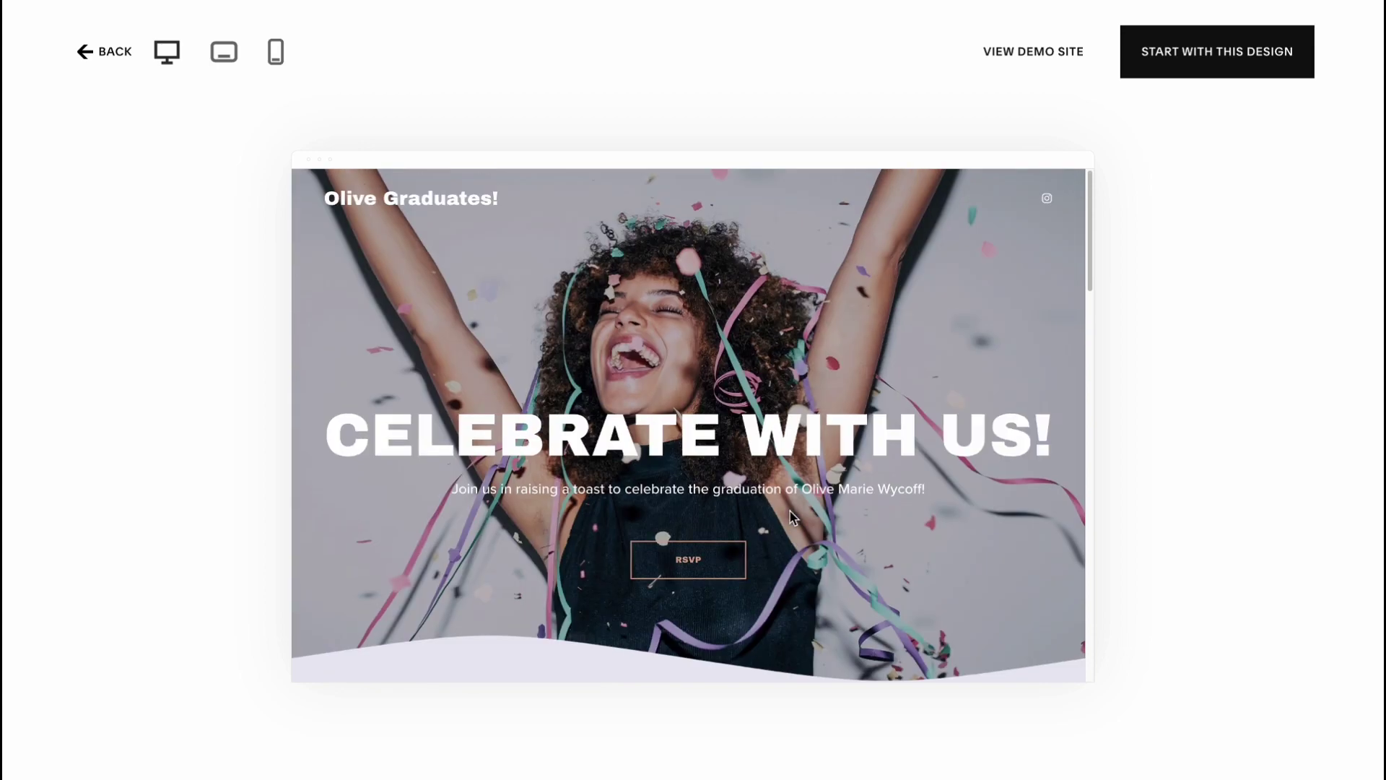
pyautogui.click(1210, 52)
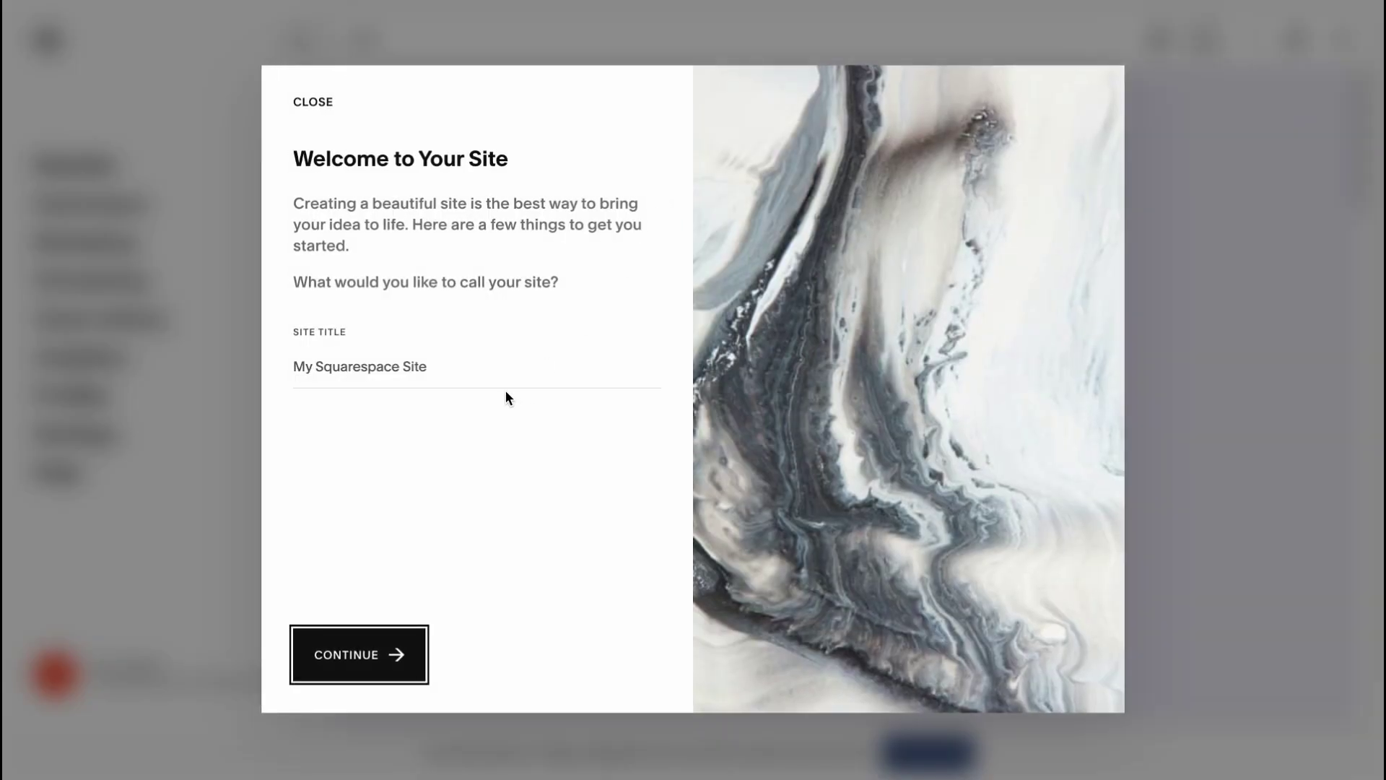
# Replace the default site title with 'landing page 1' and continue.
pyautogui.click(477, 373)
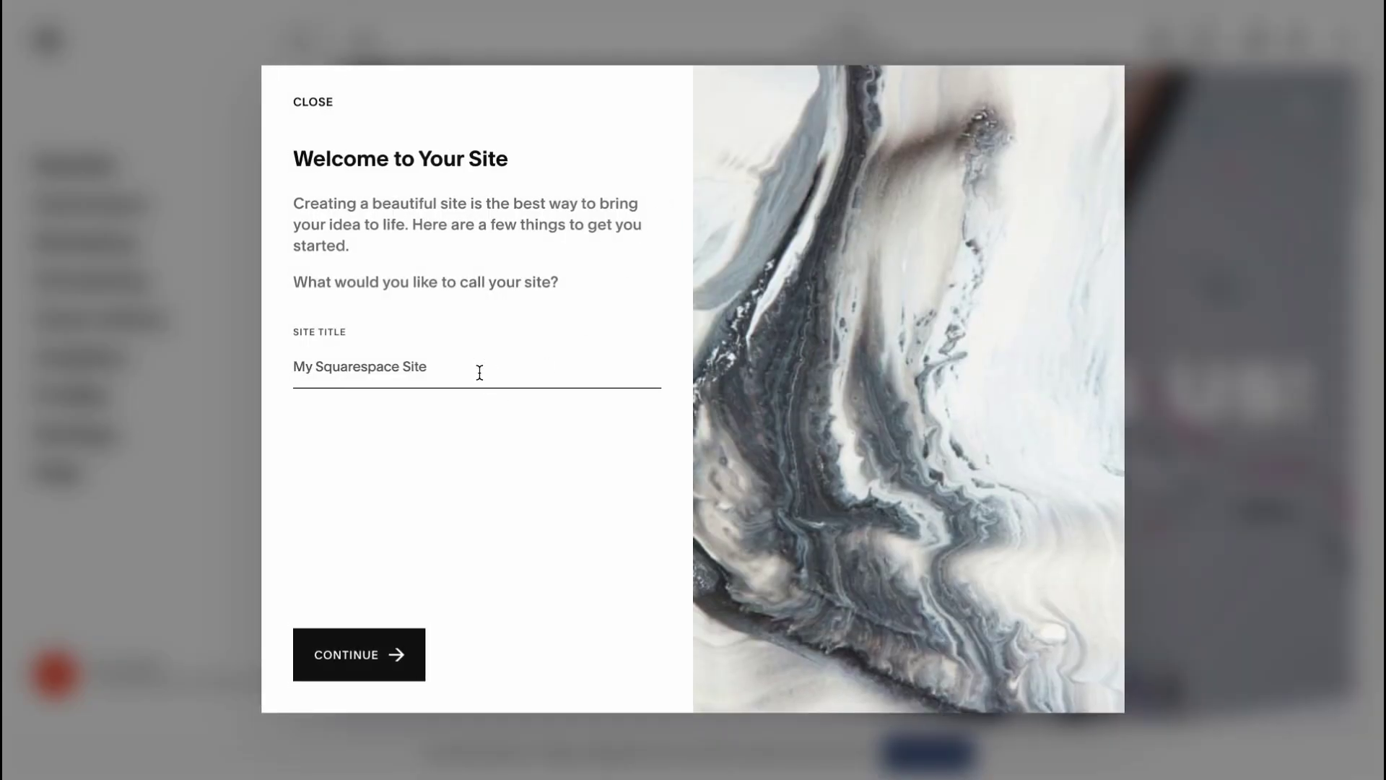
pyautogui.hotkey('ctrl', 'a')
pyautogui.write('дфт')
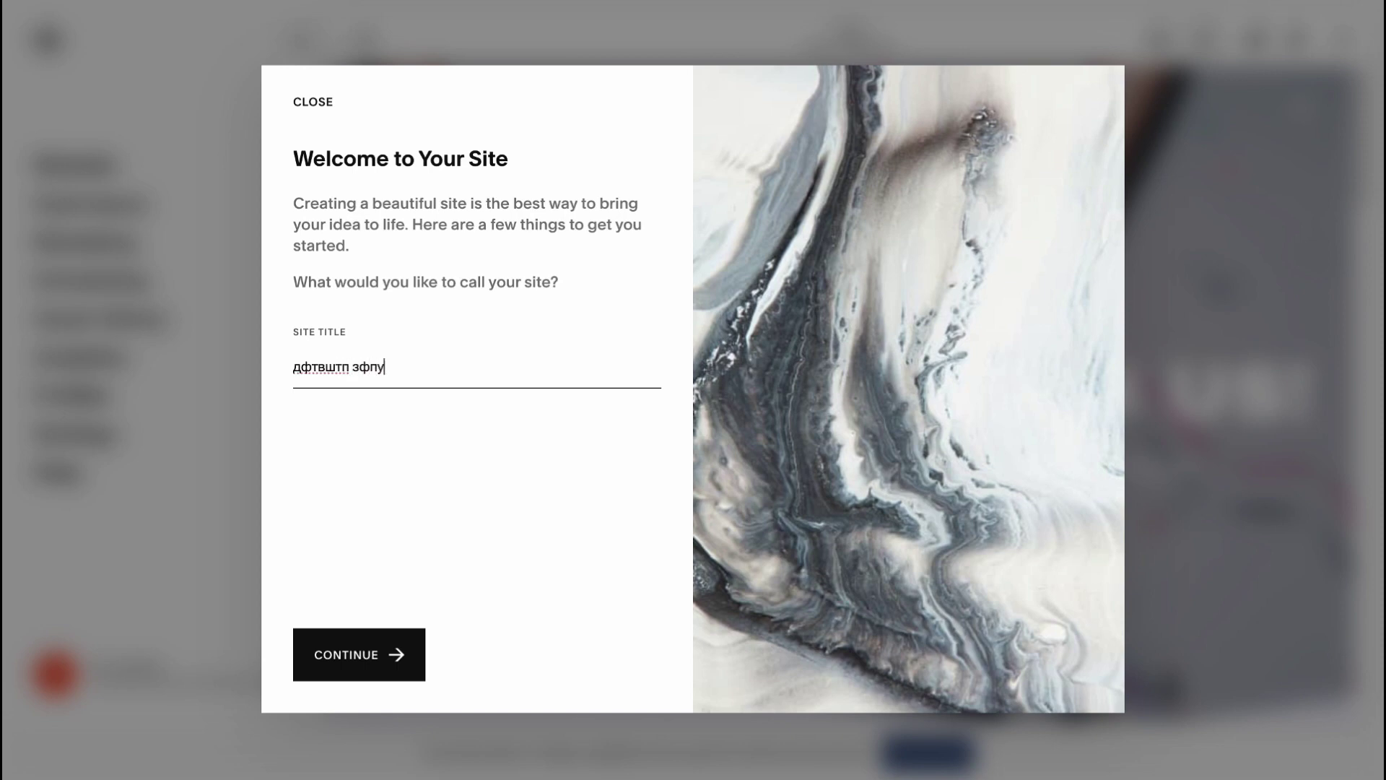
pyautogui.press('BackSpace')
pyautogui.press('BackSpace')
pyautogui.press('BackSpace')
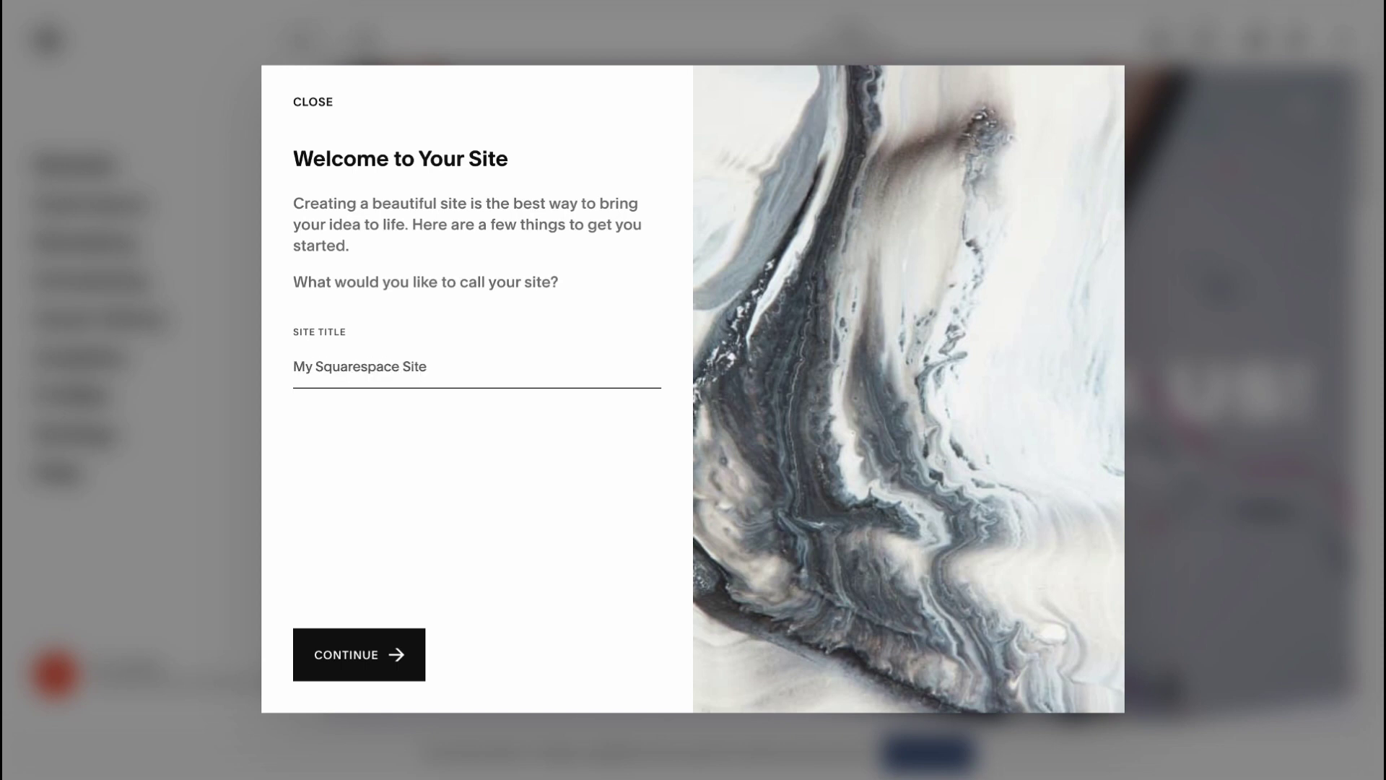
pyautogui.write('landing page 1')
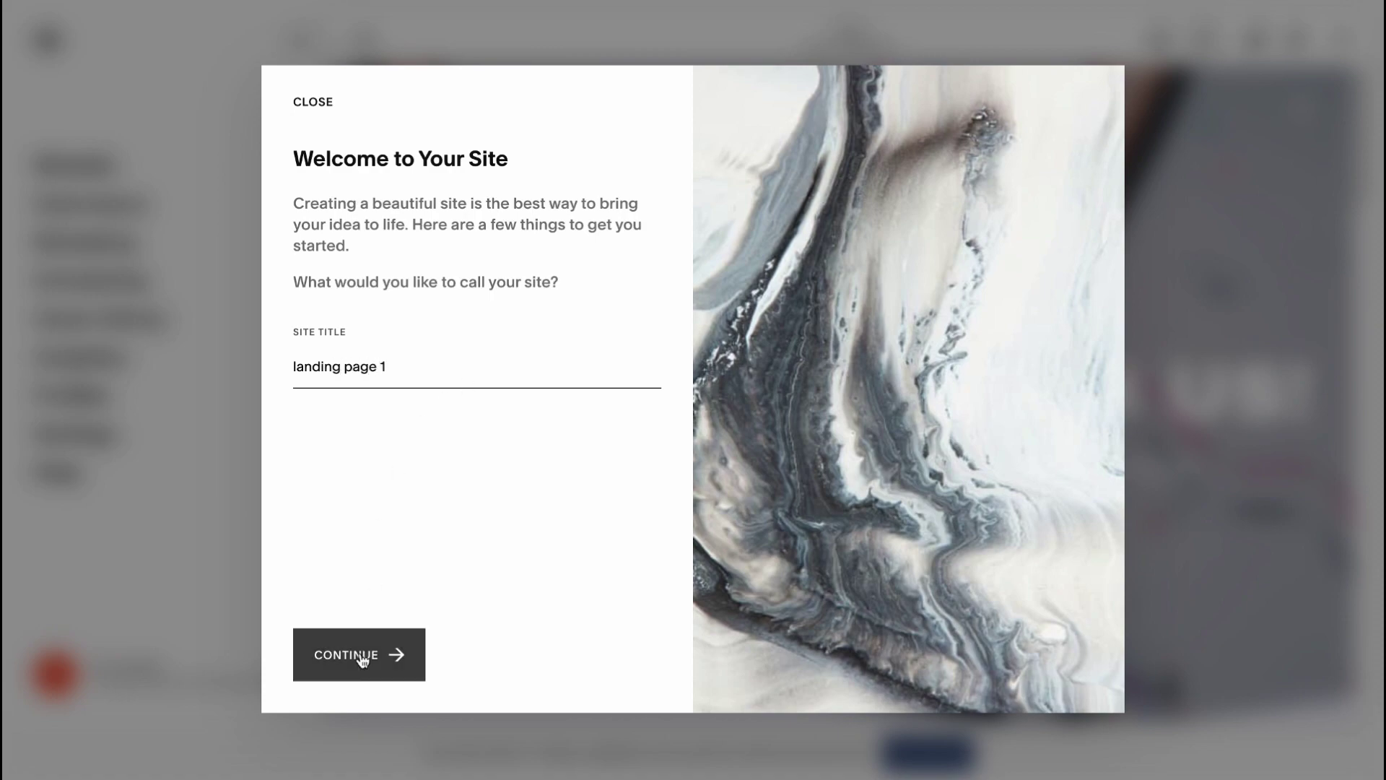
pyautogui.click(362, 656)
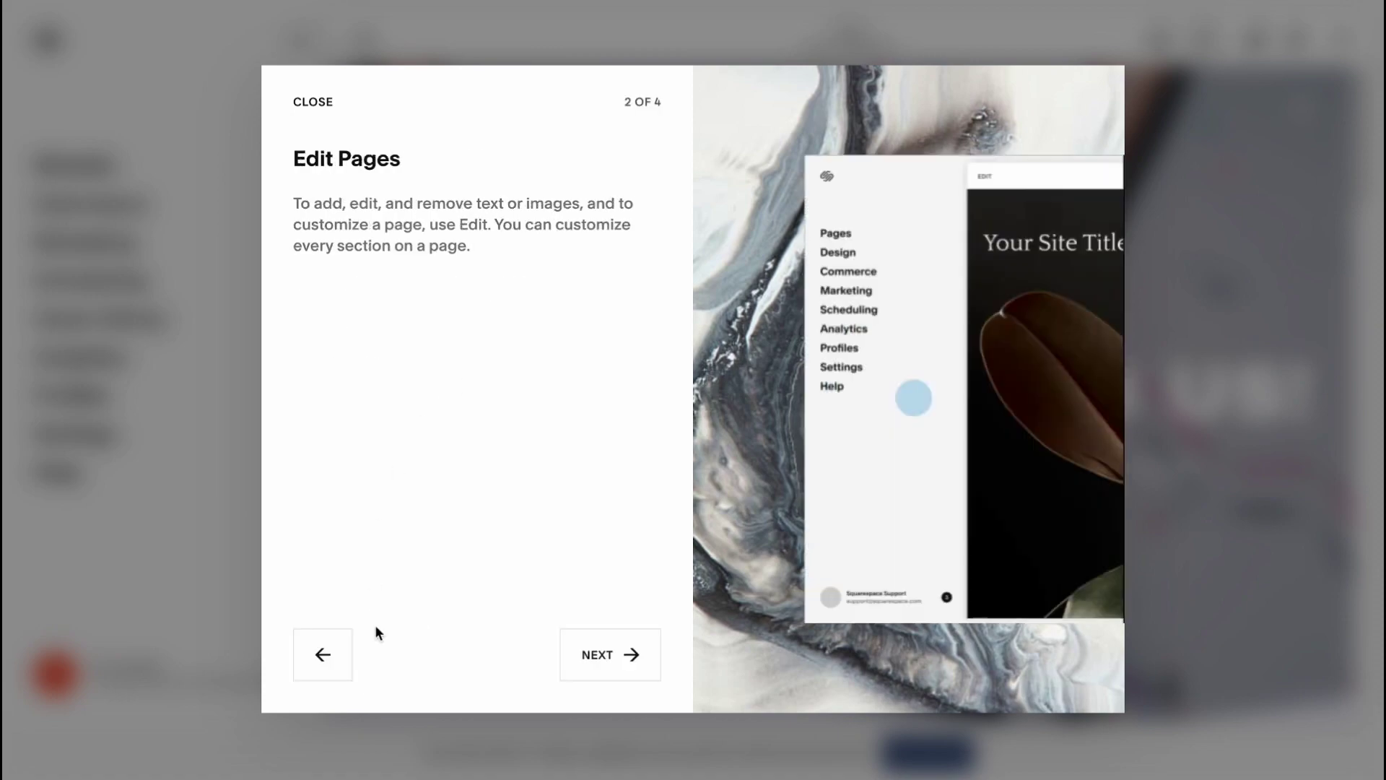
# Step through the rest of the welcome tour to reach the site editor.
pyautogui.click(584, 659)
pyautogui.click(587, 654)
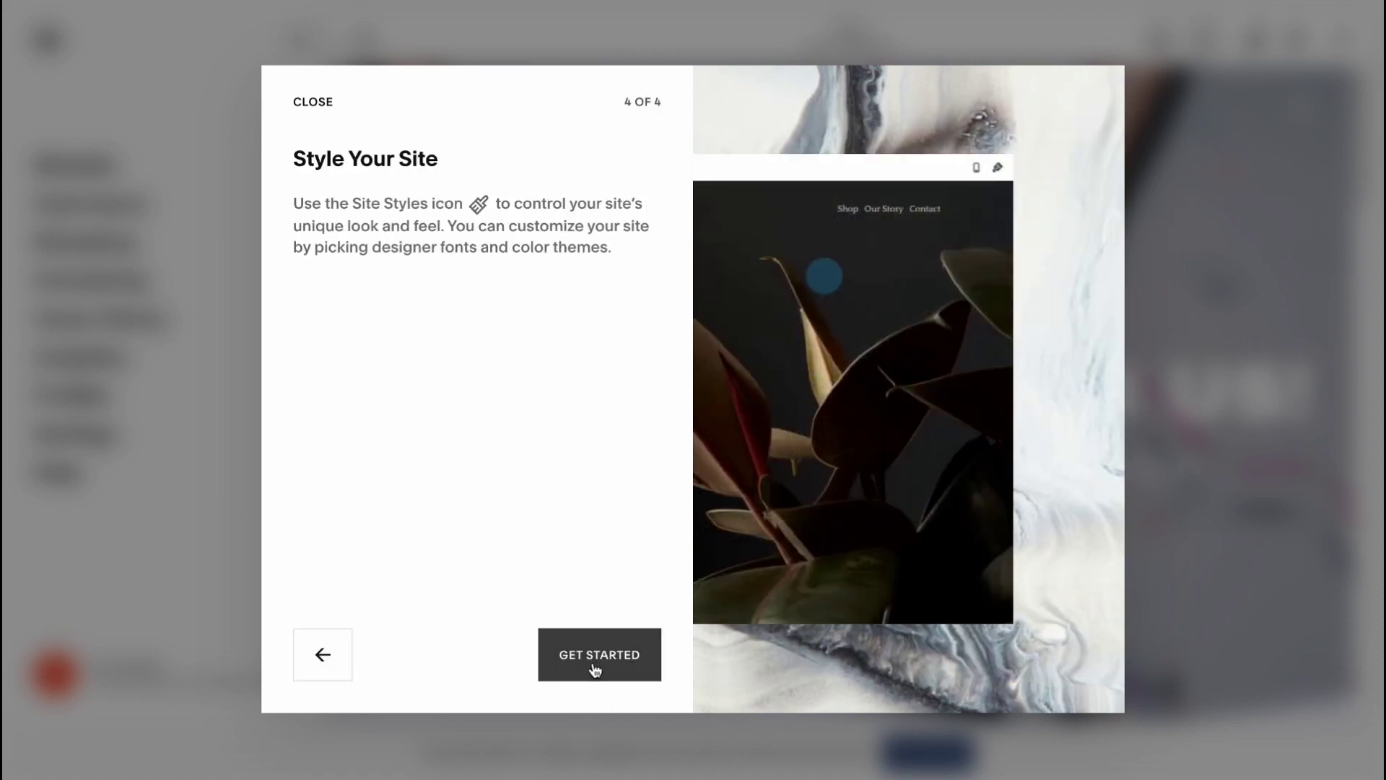
pyautogui.click(594, 660)
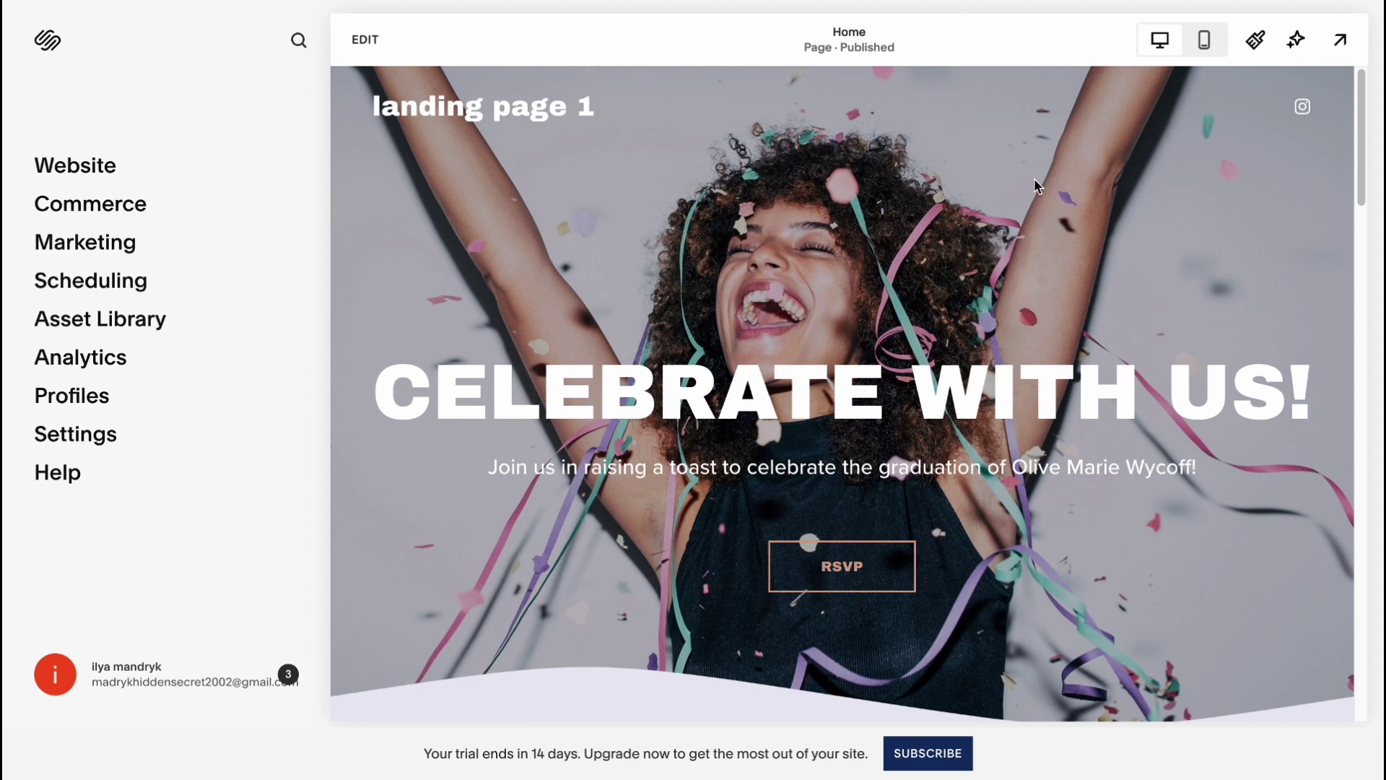
# Switch the site font pack to Gopher in Site Styles.
pyautogui.click(1257, 42)
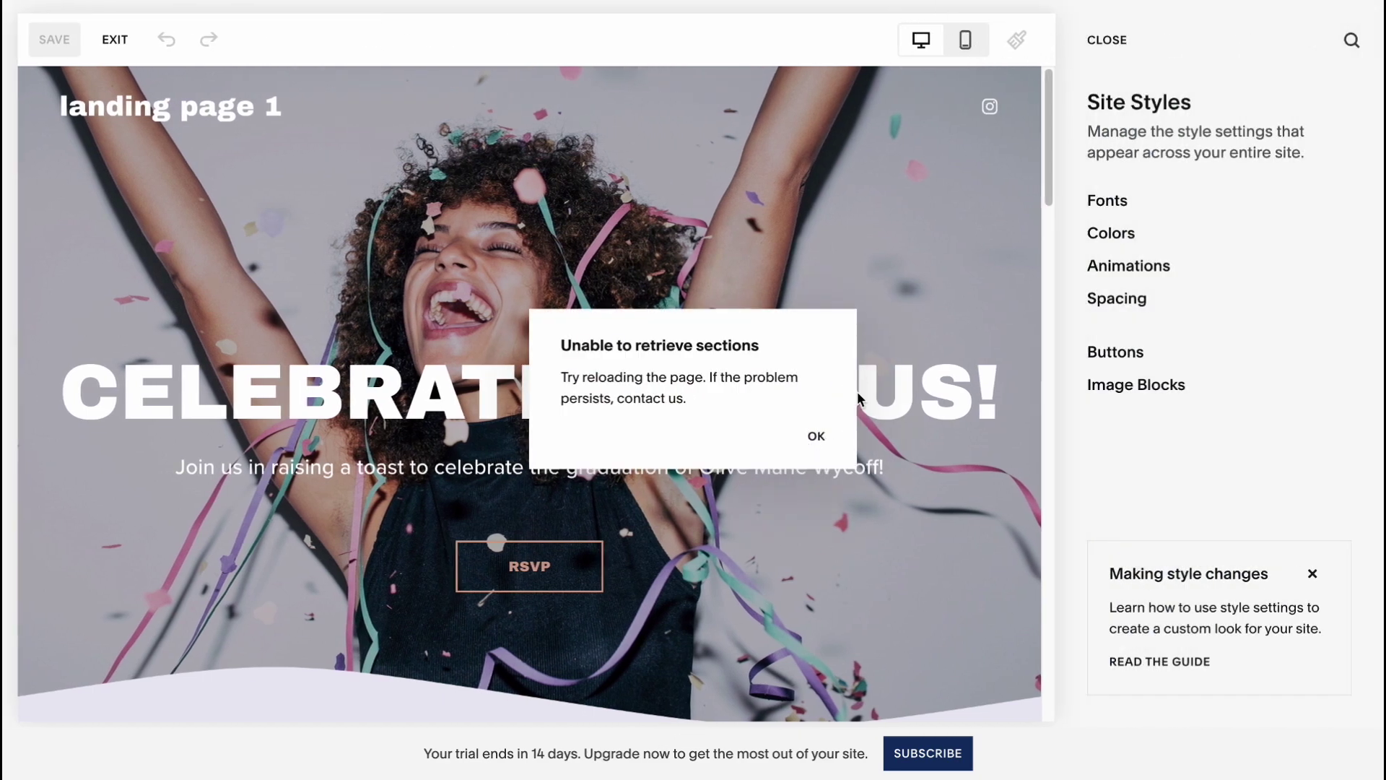
pyautogui.click(821, 434)
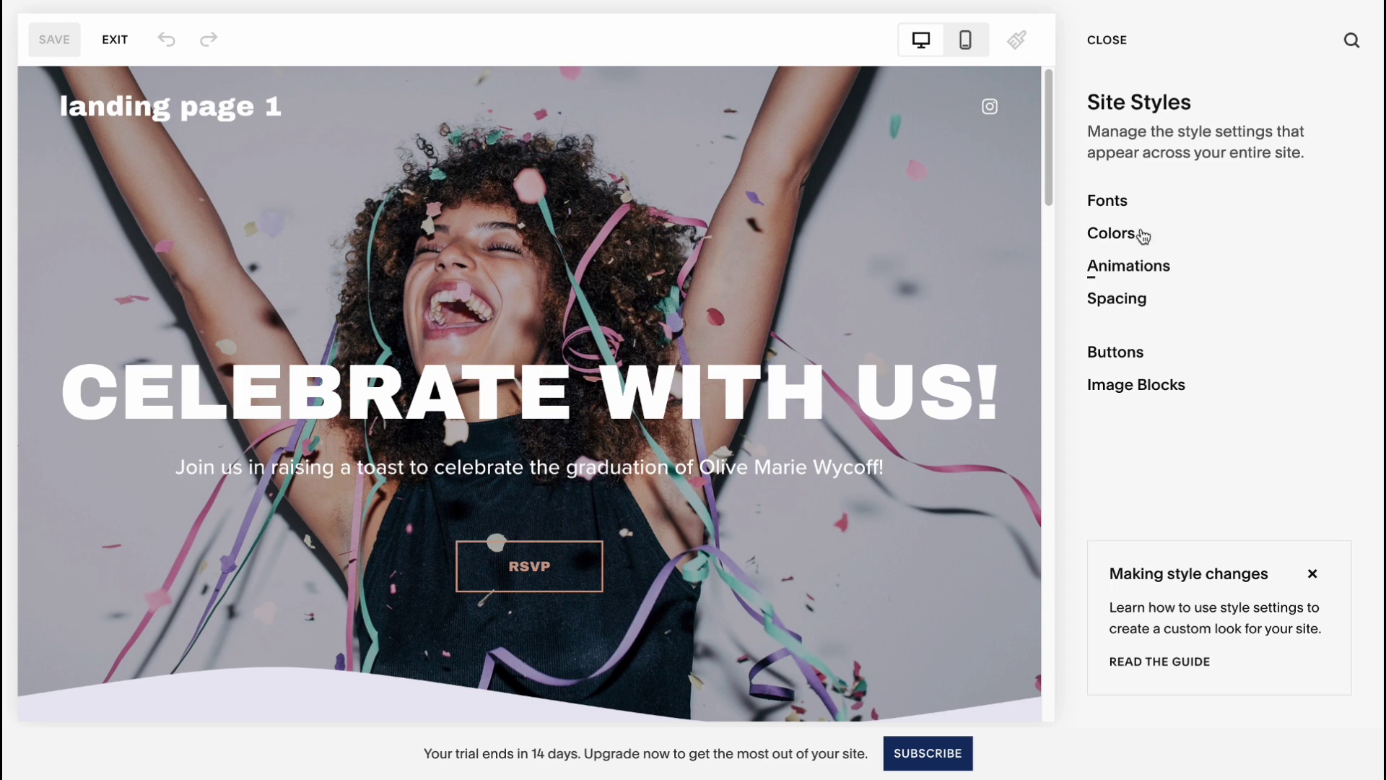
pyautogui.click(1108, 203)
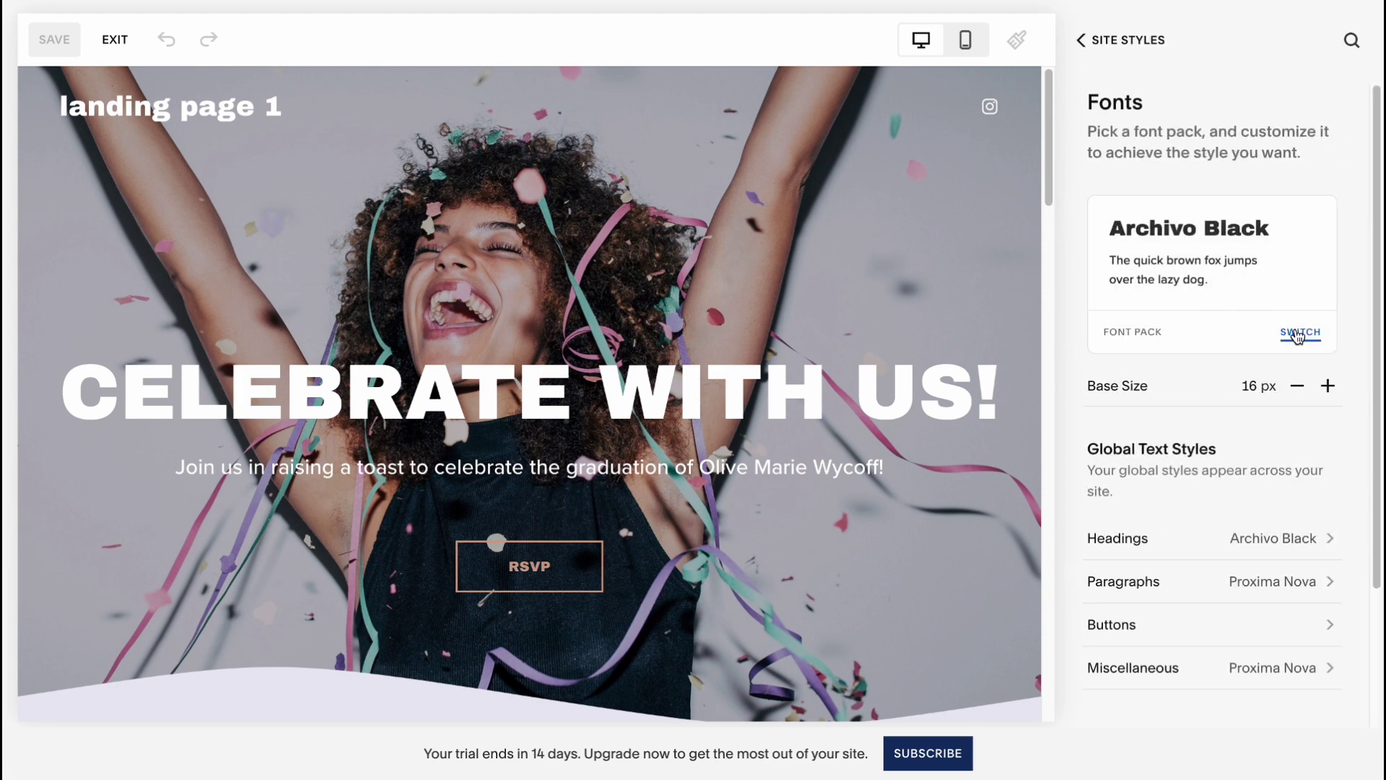
pyautogui.click(1297, 336)
pyautogui.click(1232, 388)
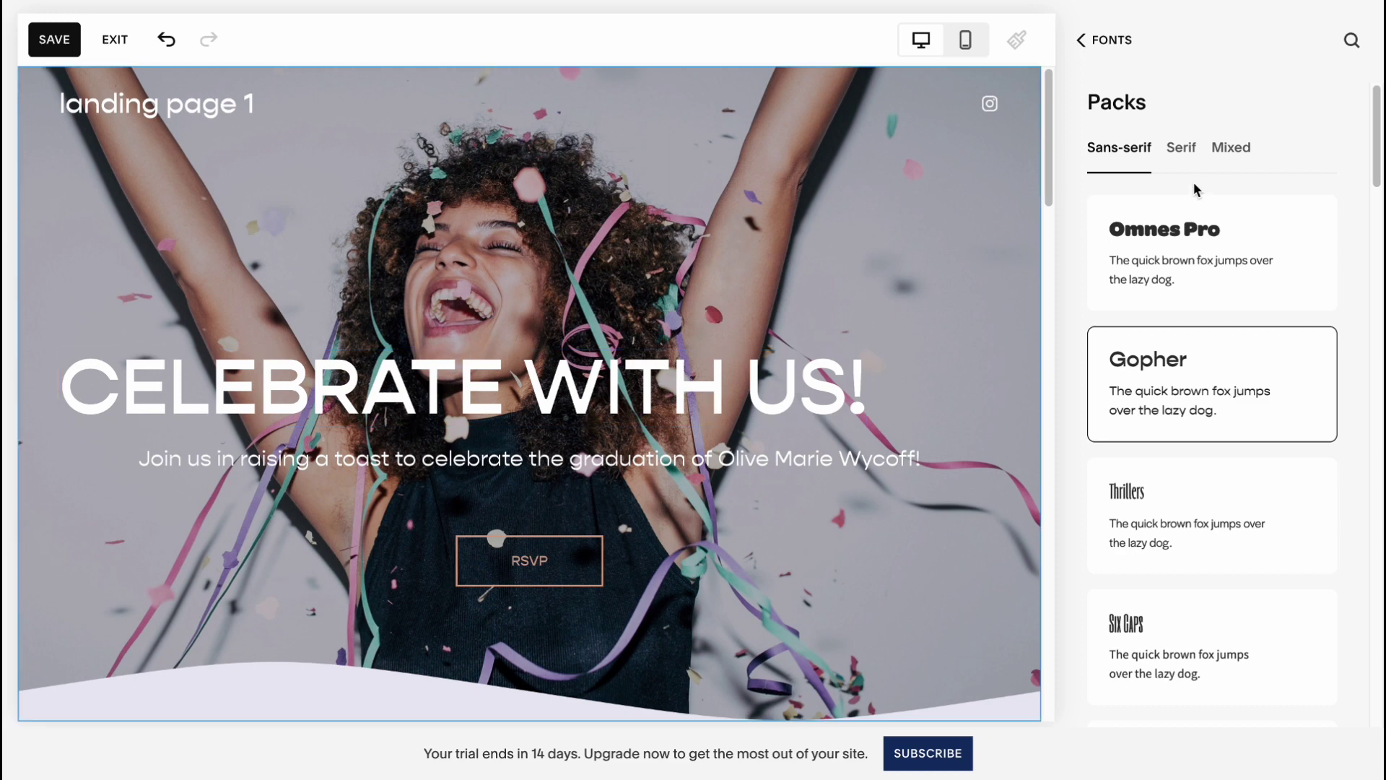
pyautogui.click(1108, 39)
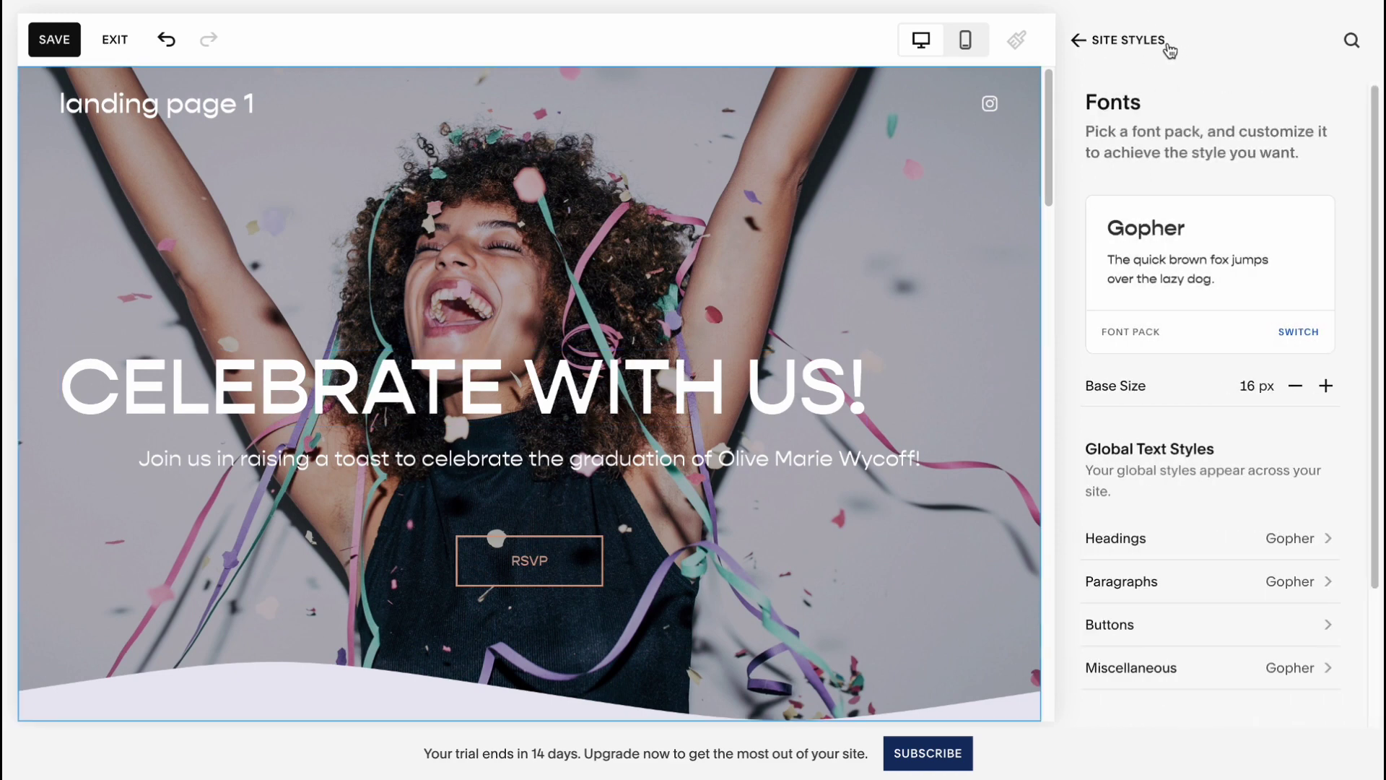
pyautogui.click(1110, 44)
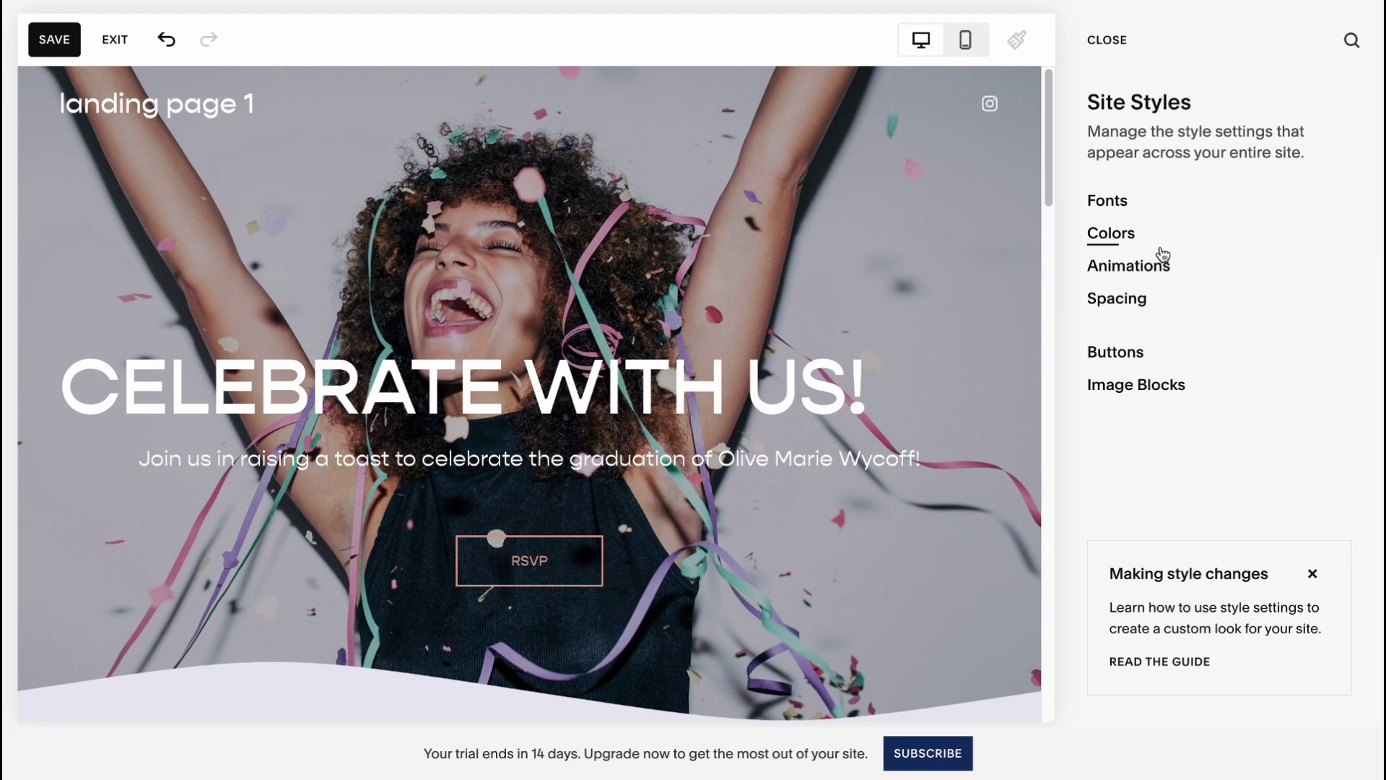
# Apply the cream, lime, lavender, orange and dark green colour palette preset.
pyautogui.click(1111, 235)
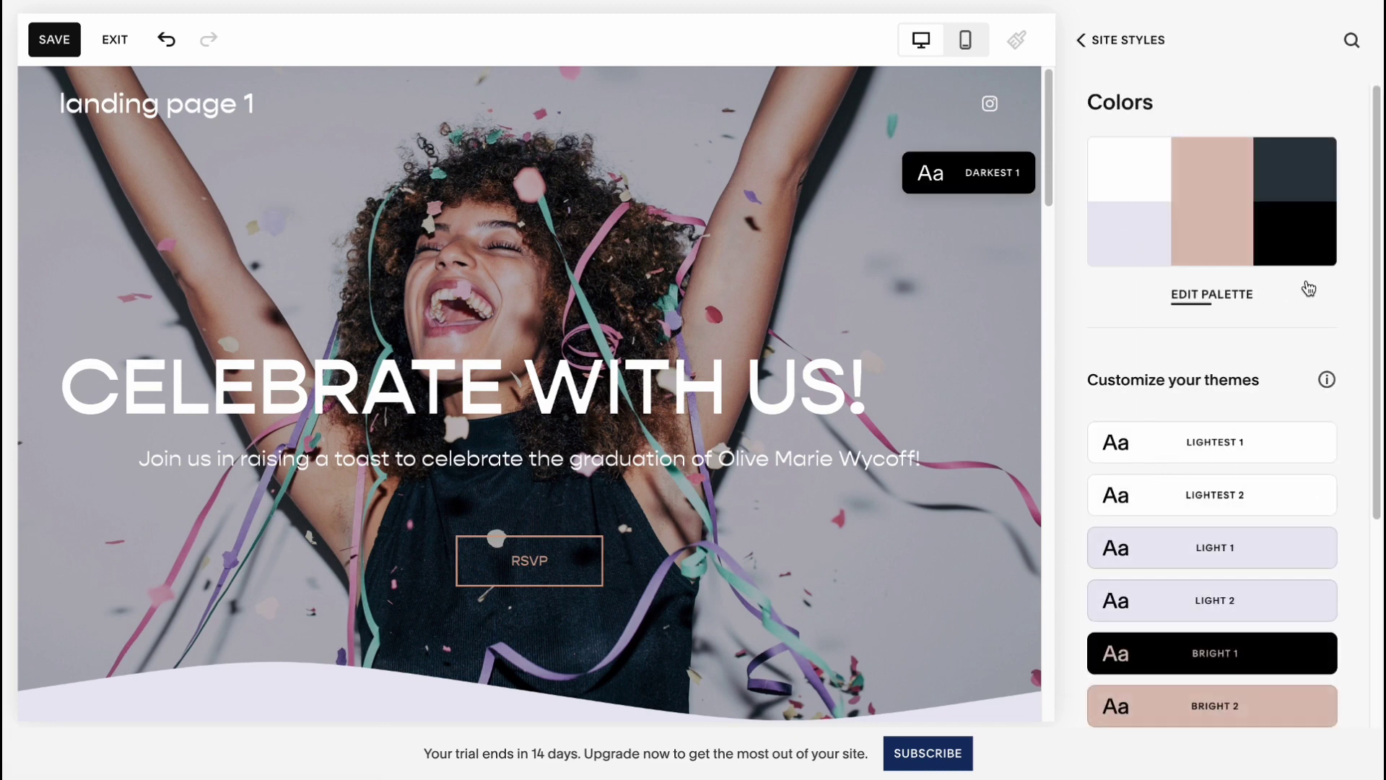
pyautogui.click(1220, 296)
pyautogui.click(1287, 603)
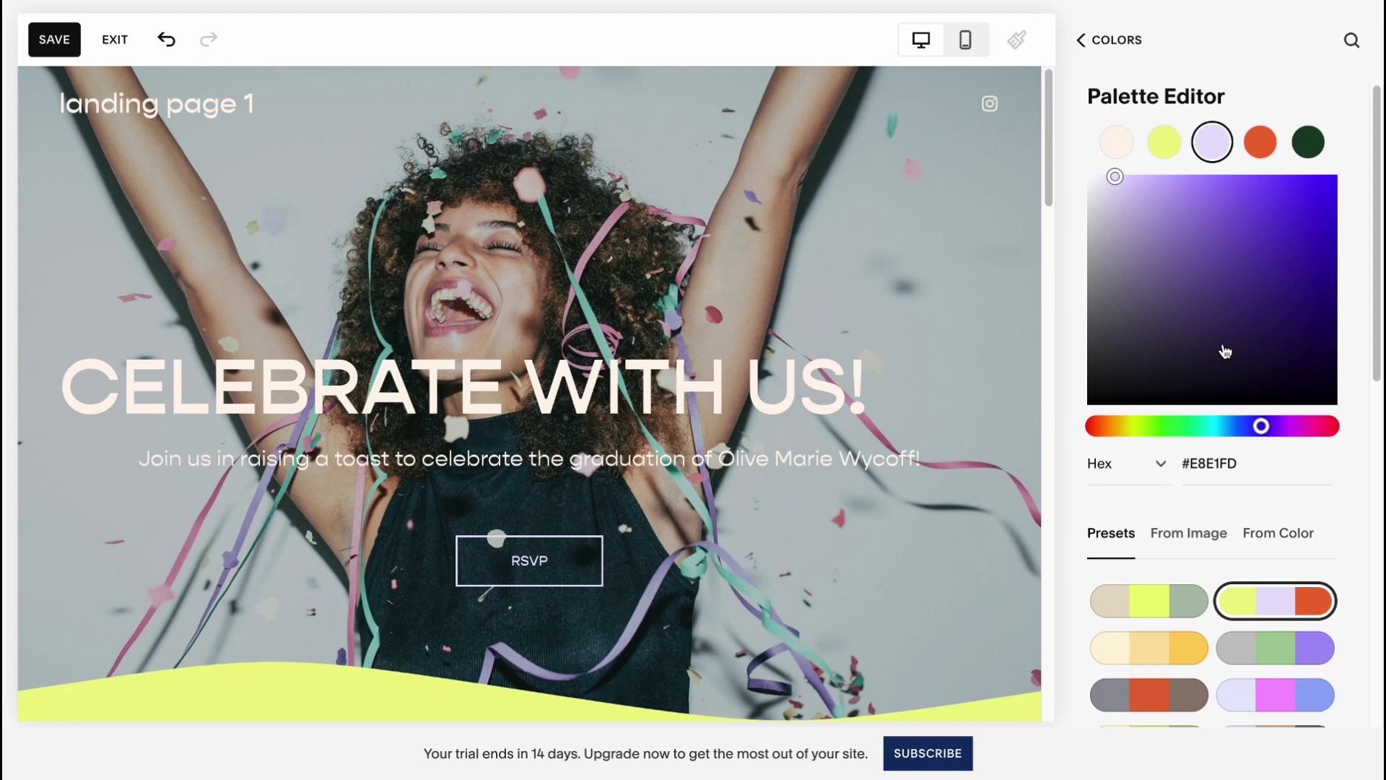
pyautogui.click(1116, 40)
pyautogui.click(1108, 41)
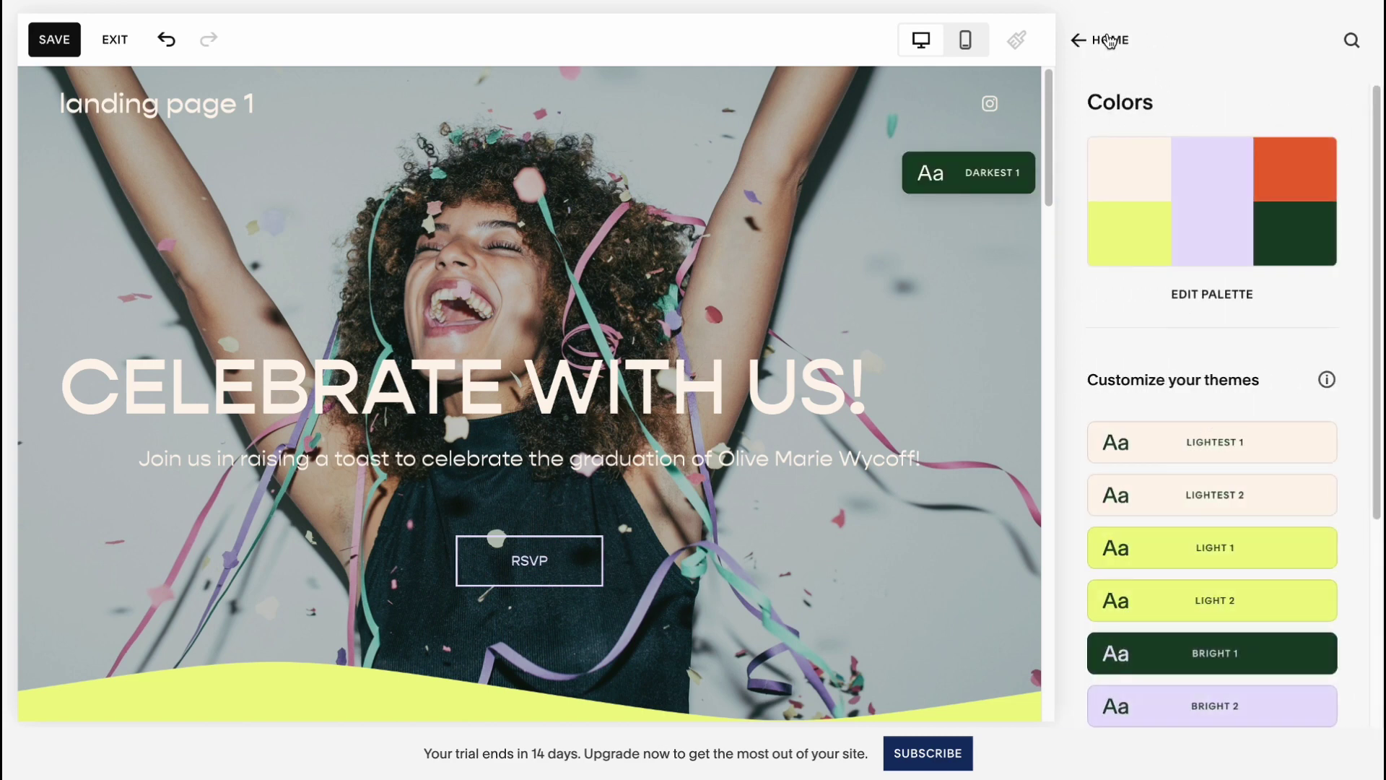
# Turn on the Fade animation for site elements.
pyautogui.click(1145, 269)
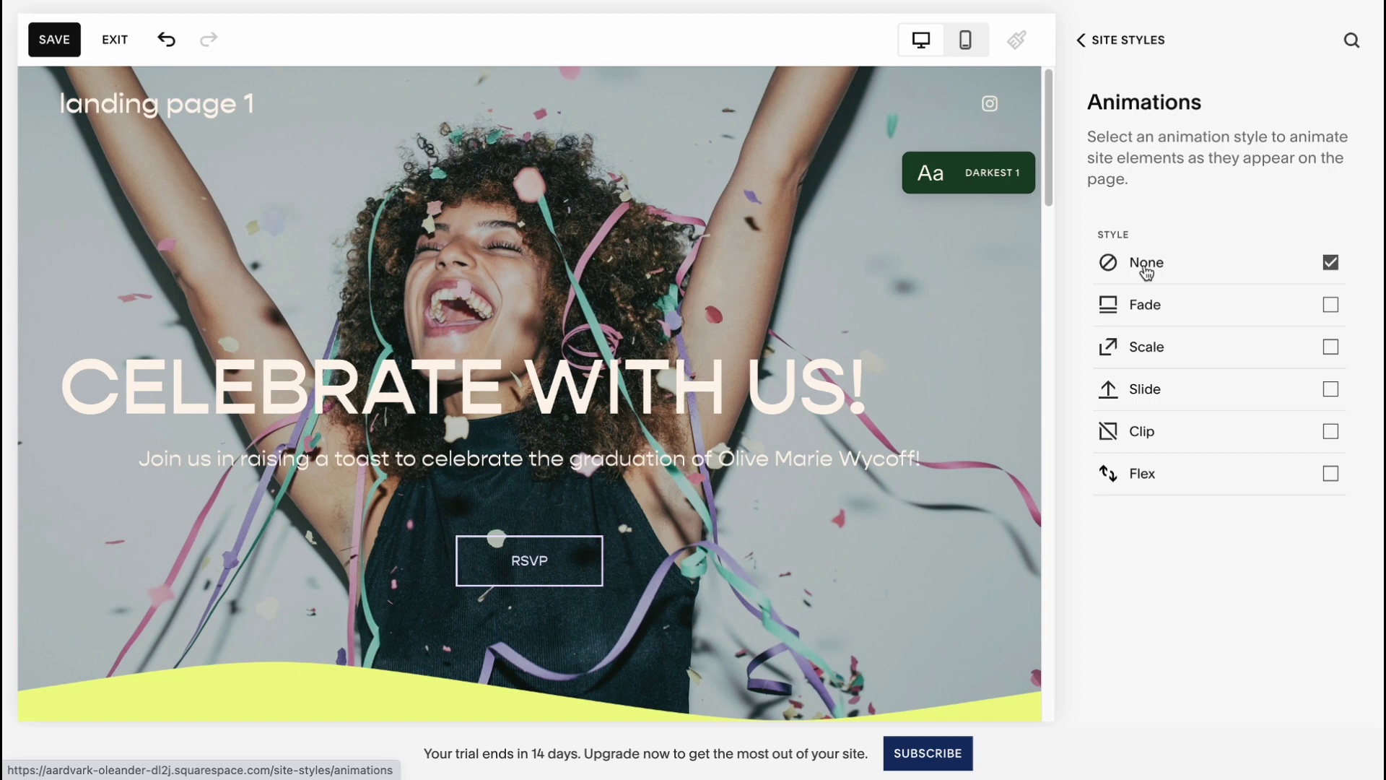
pyautogui.click(1329, 304)
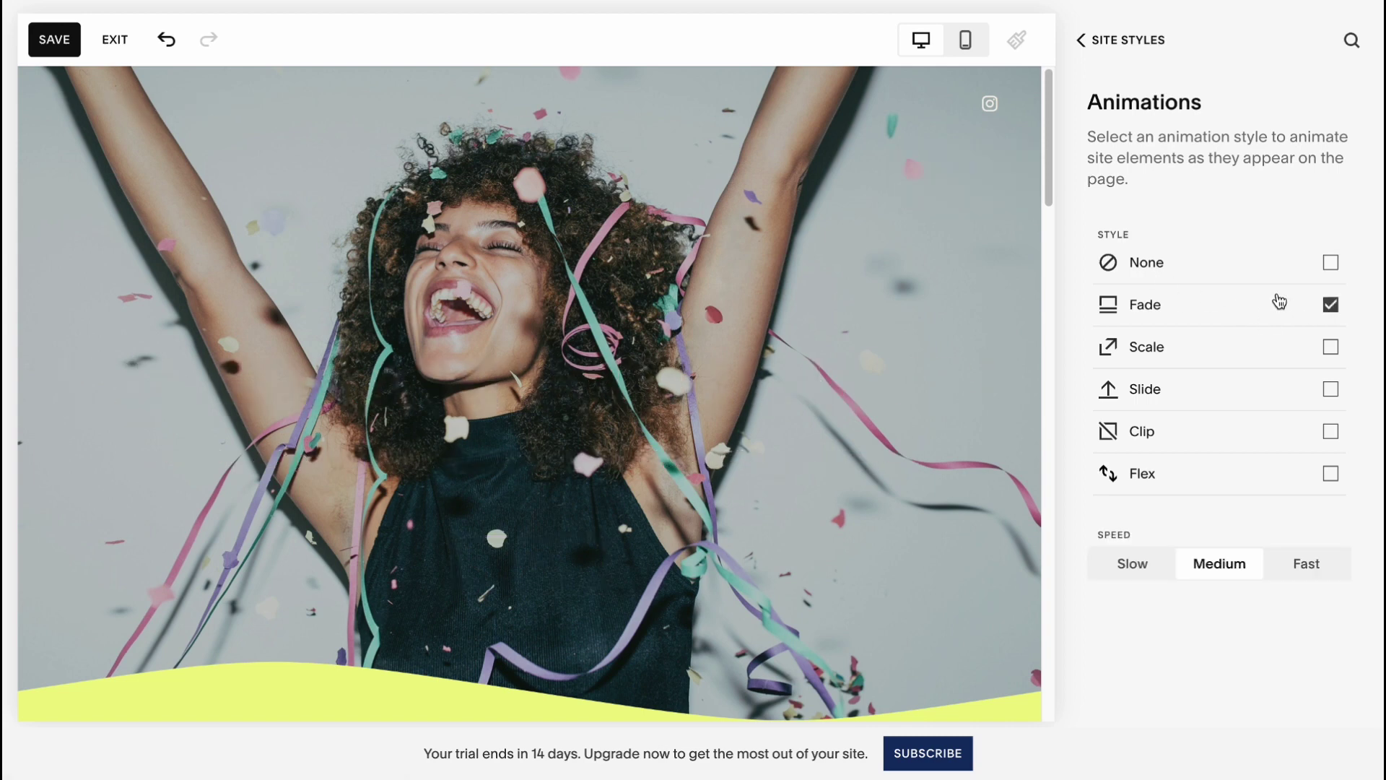
pyautogui.click(1080, 40)
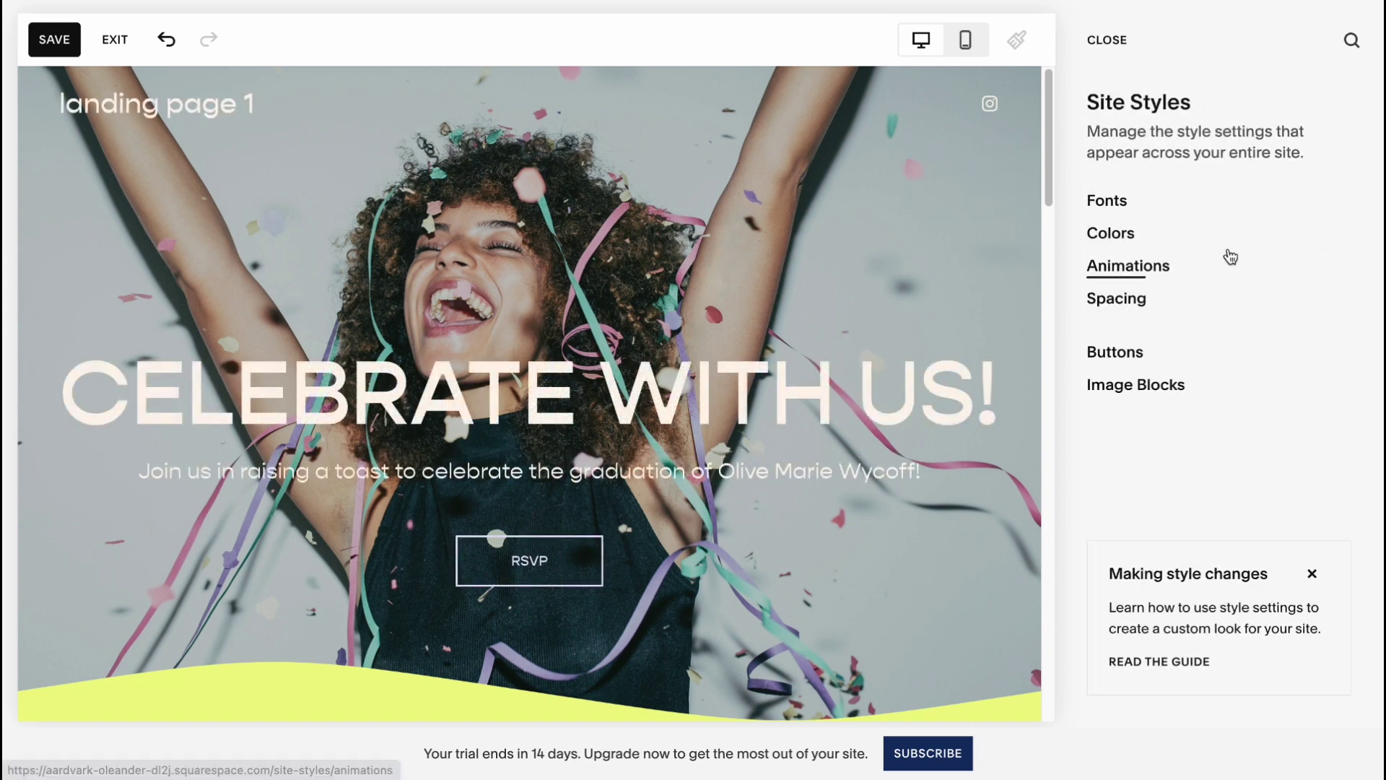
# Set the site margin to 5vw, then save and close Site Styles.
pyautogui.click(1111, 299)
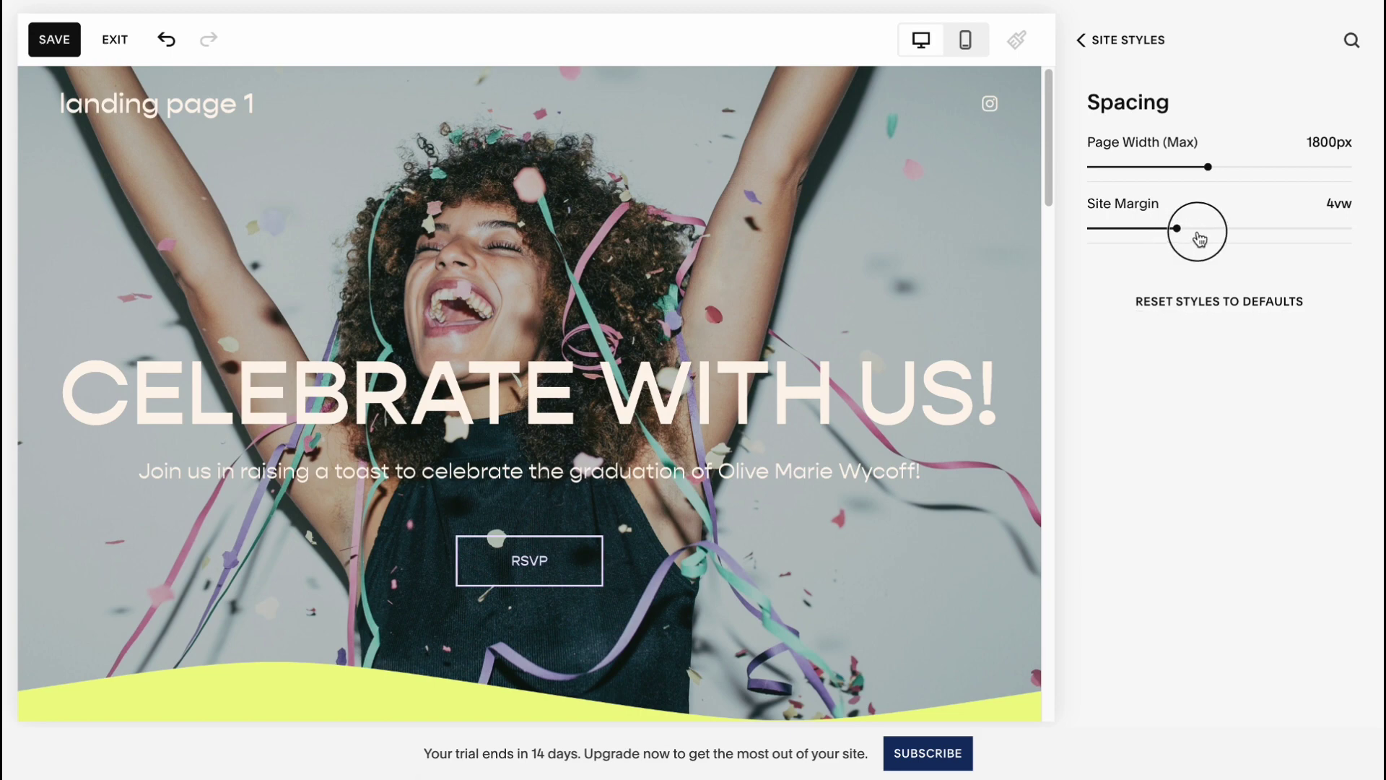
pyautogui.click(1189, 227)
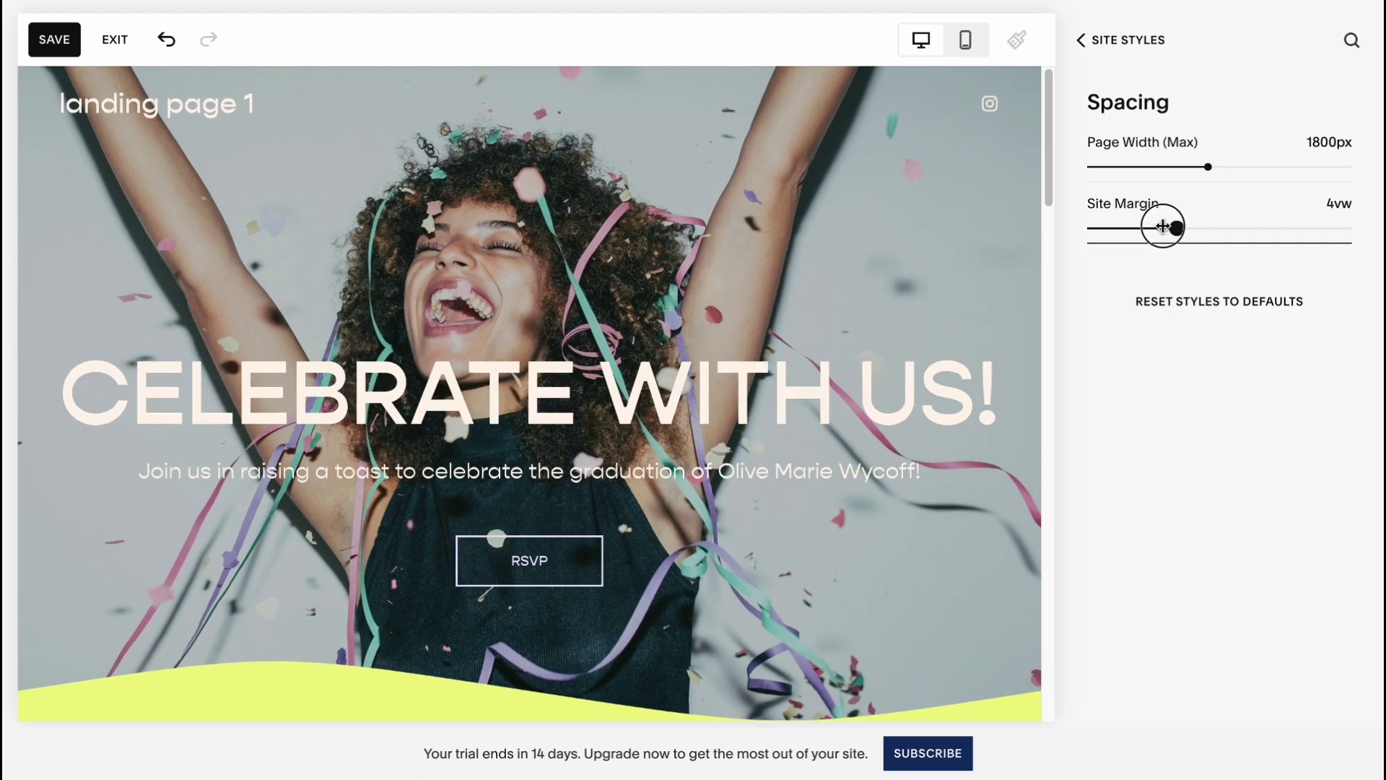
pyautogui.moveTo(1163, 226); pyautogui.dragTo(1198, 228)
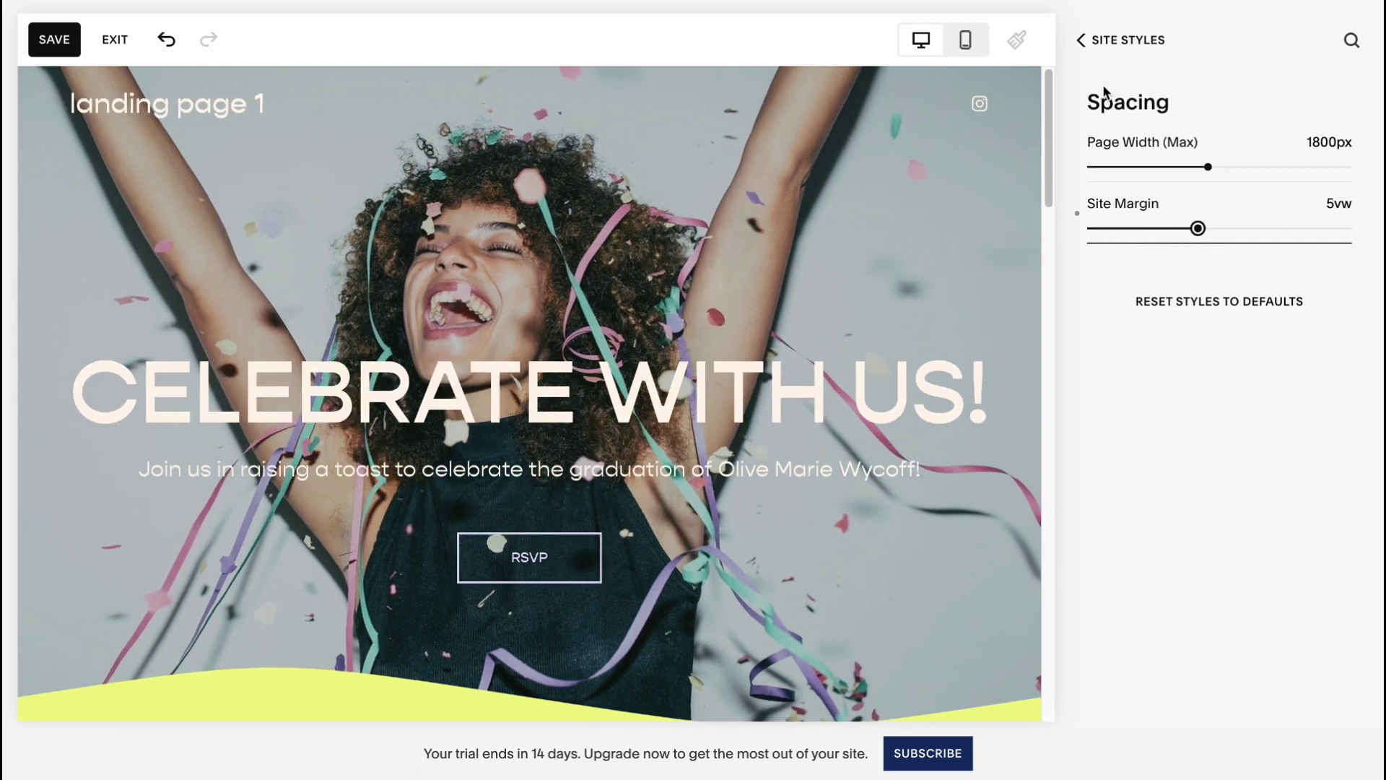
pyautogui.click(1094, 42)
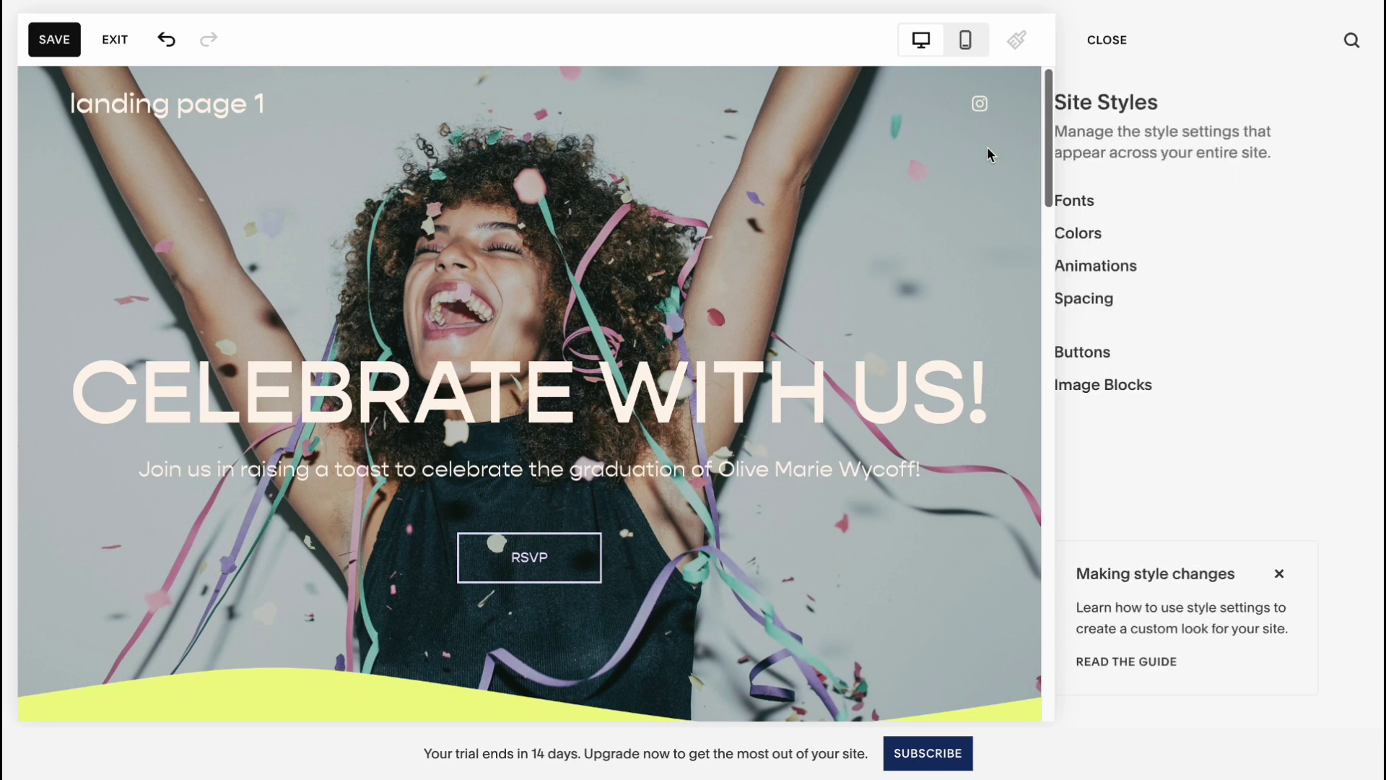
pyautogui.click(44, 45)
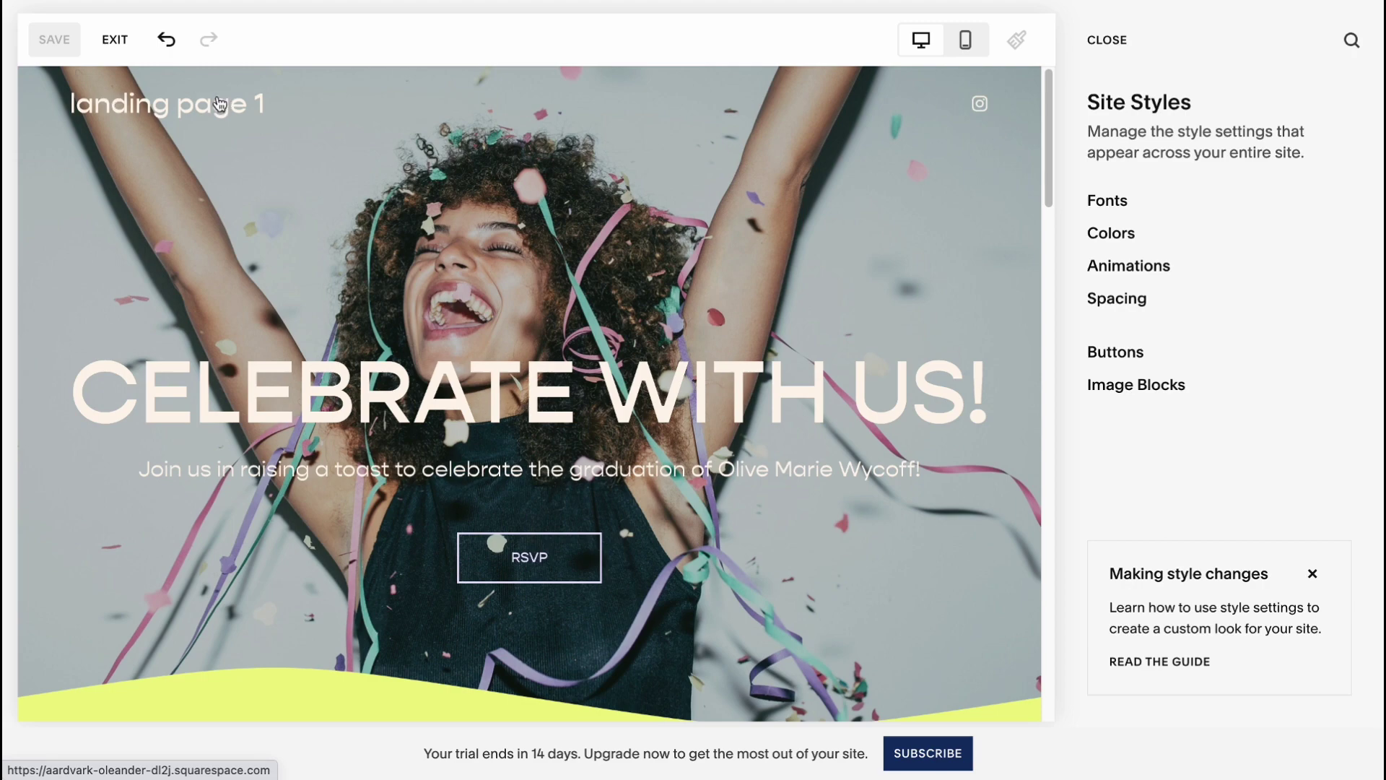
pyautogui.click(1107, 42)
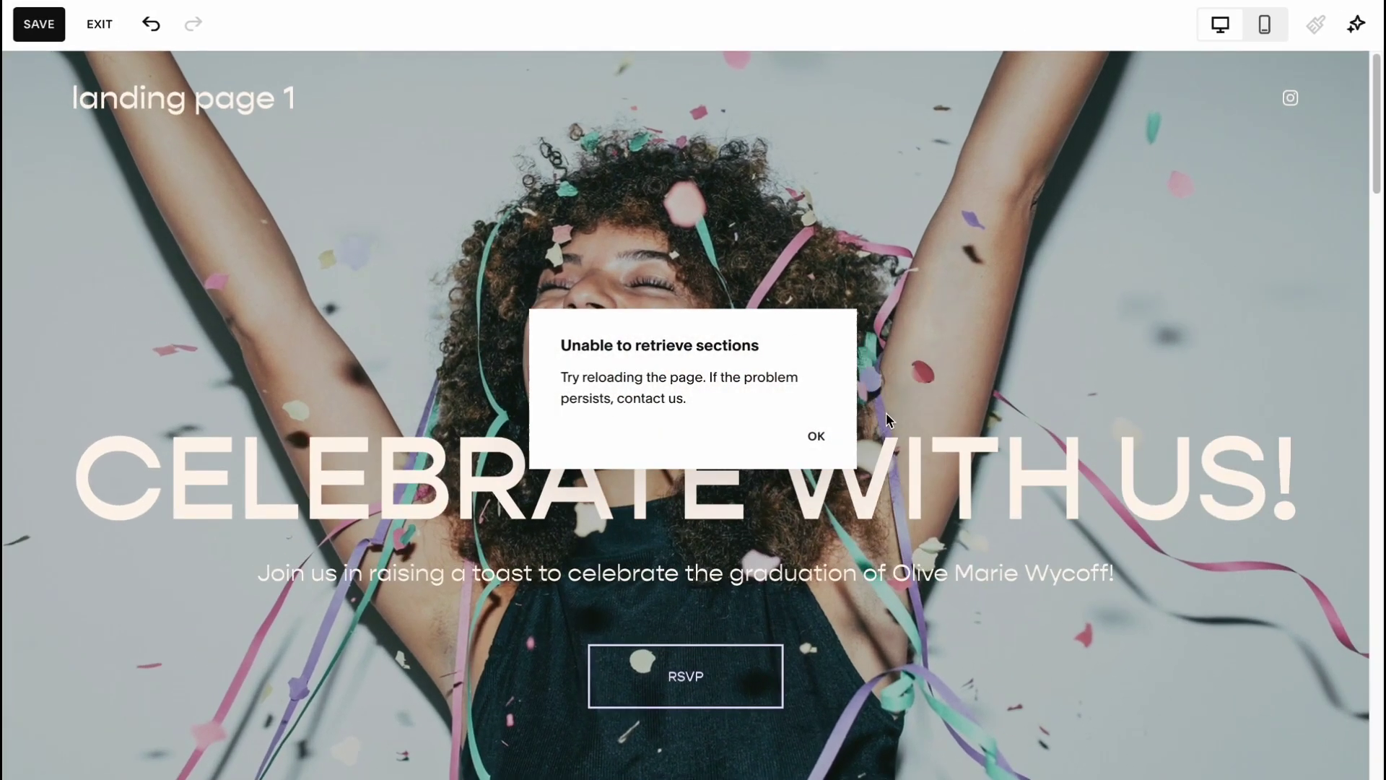
# Dismiss the alert and exit the page editor.
pyautogui.click(815, 437)
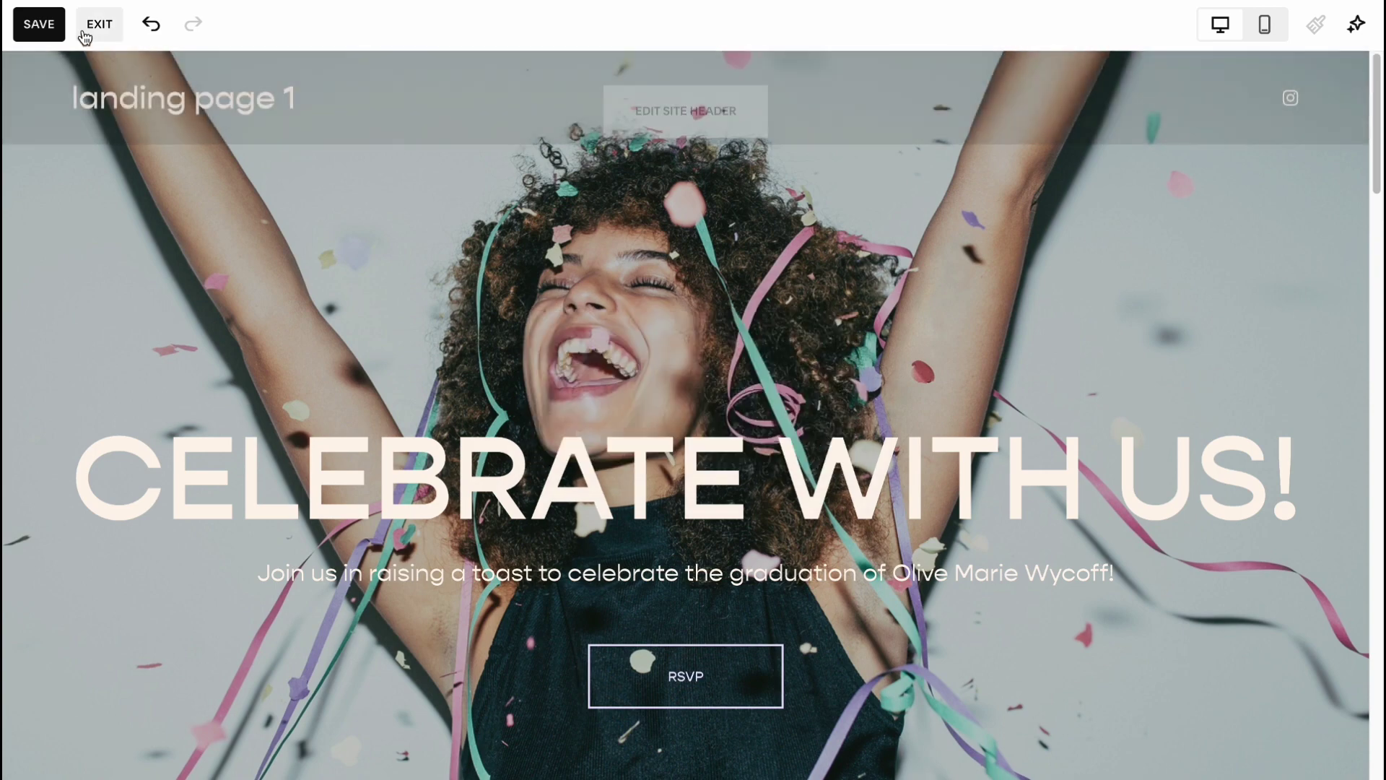
pyautogui.click(100, 24)
pyautogui.click(357, 170)
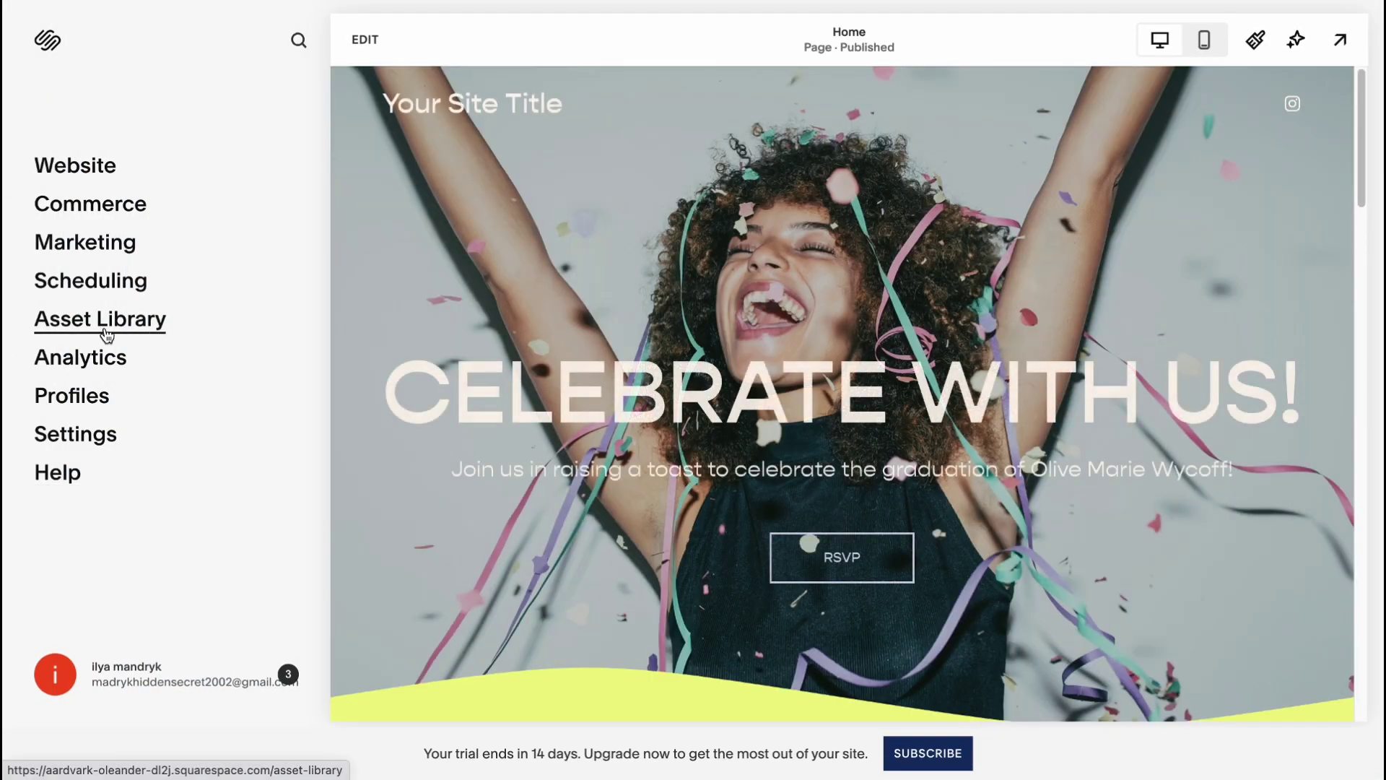
# Review the Pages list and add-page options without adding anything, then open Commerce.
pyautogui.click(71, 171)
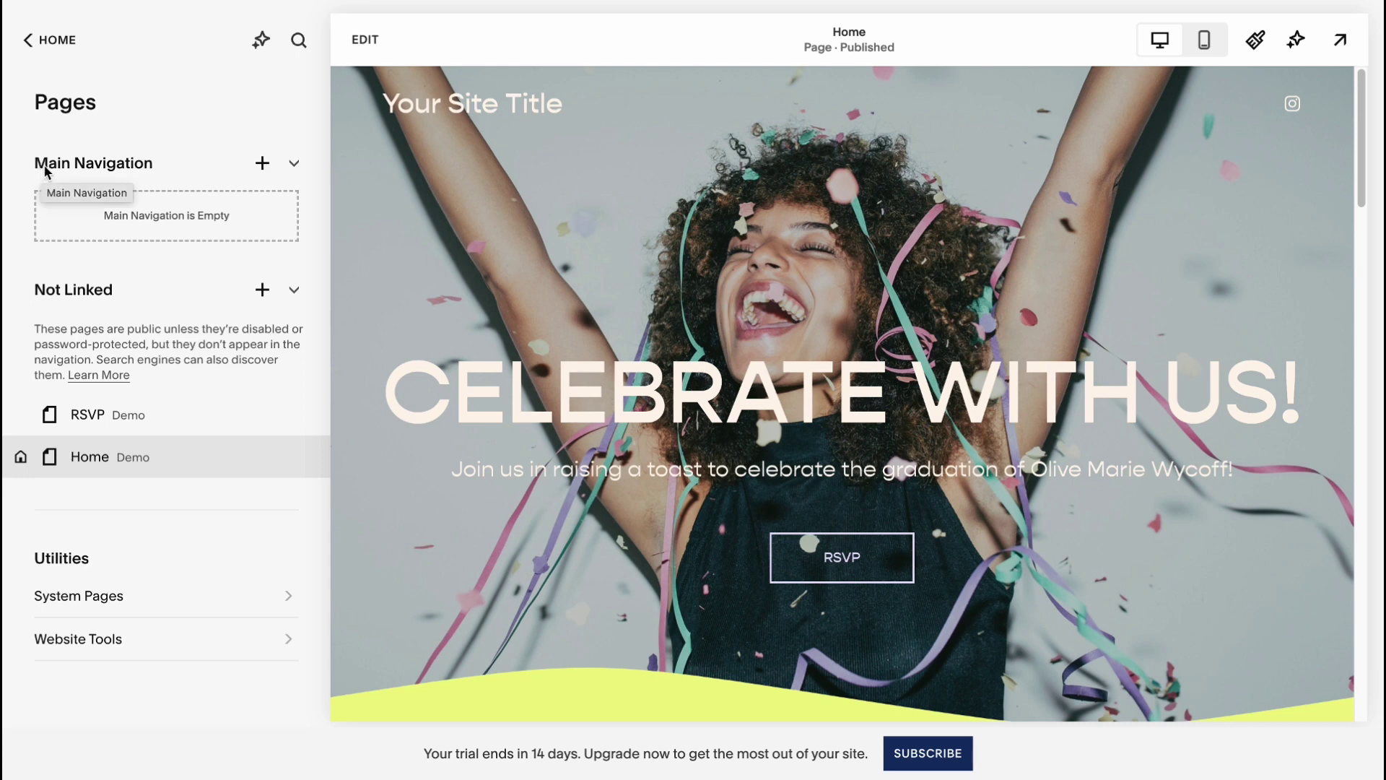
pyautogui.click(262, 164)
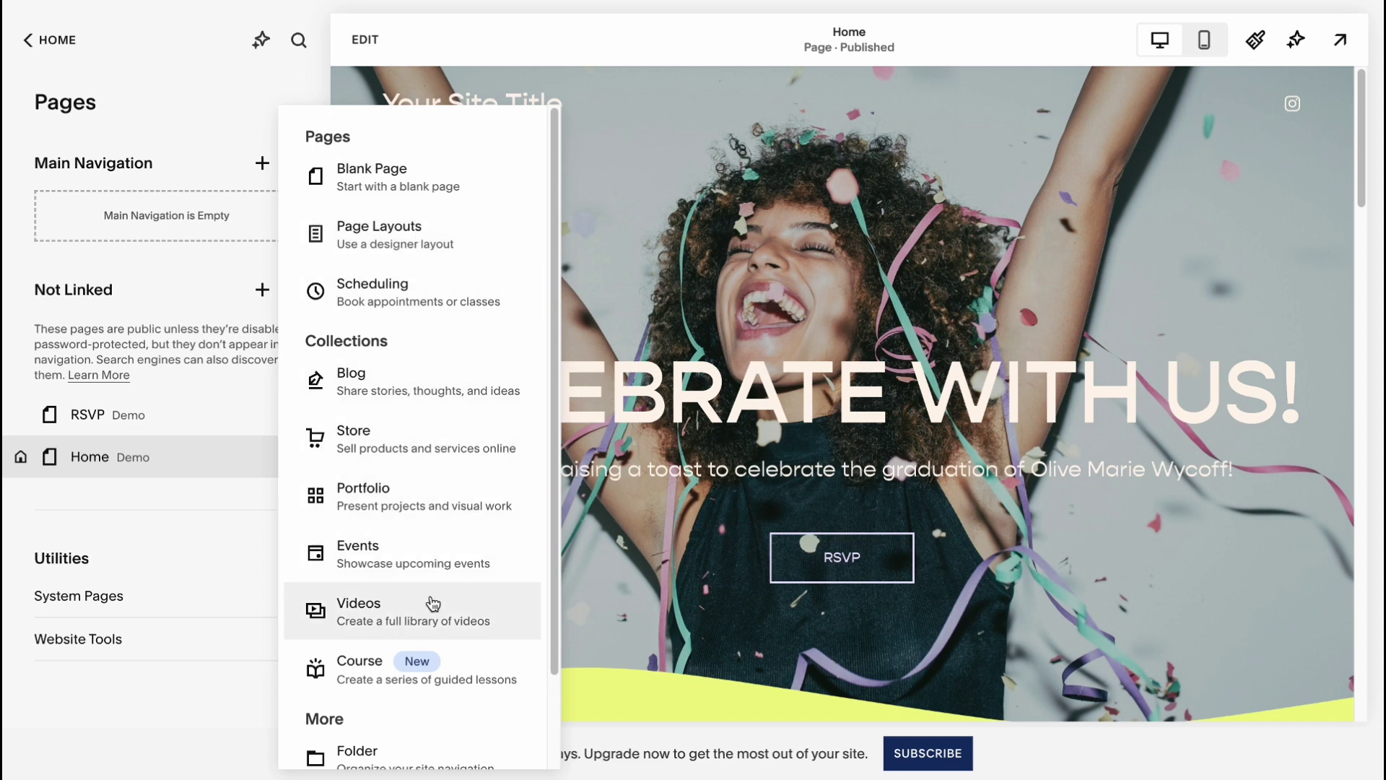
pyautogui.scroll(-2, 429, 657)
pyautogui.scroll(2, 335, 424)
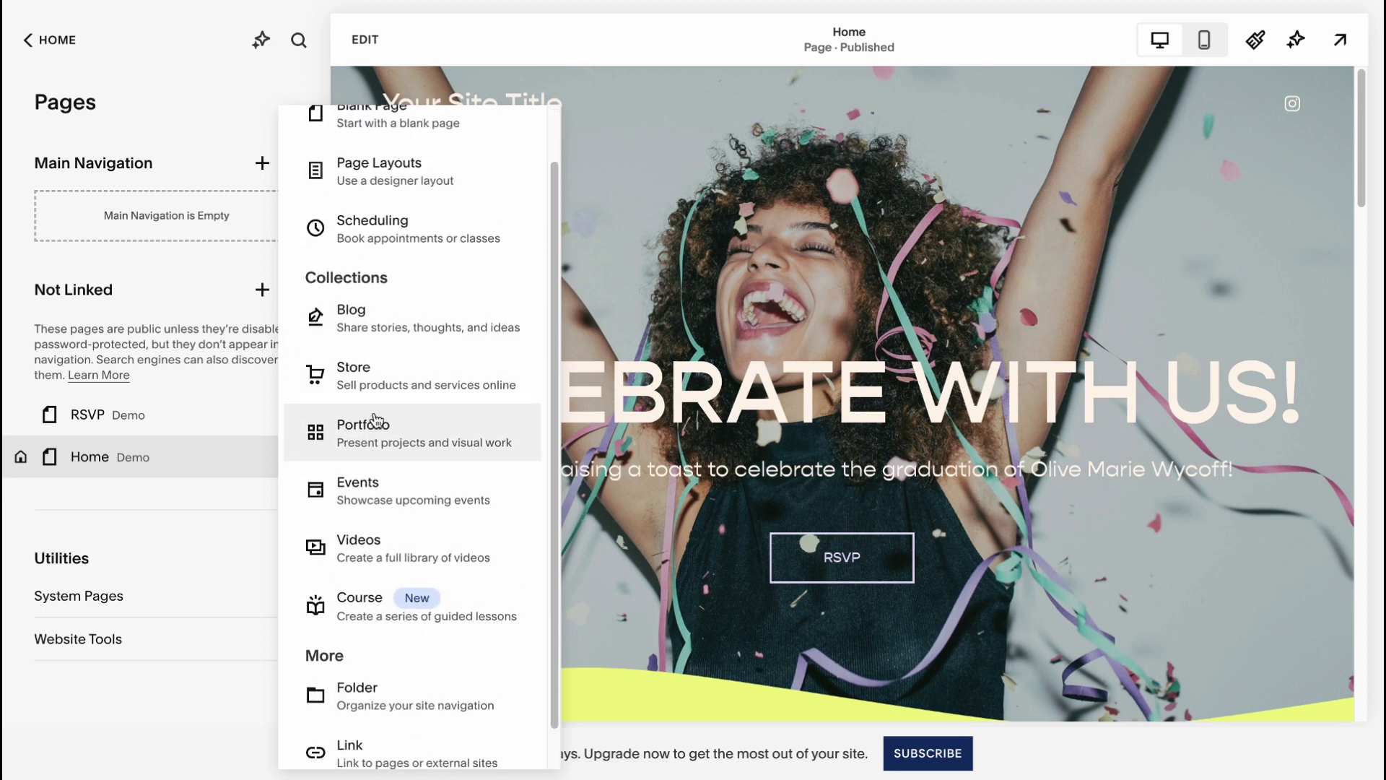
pyautogui.click(215, 122)
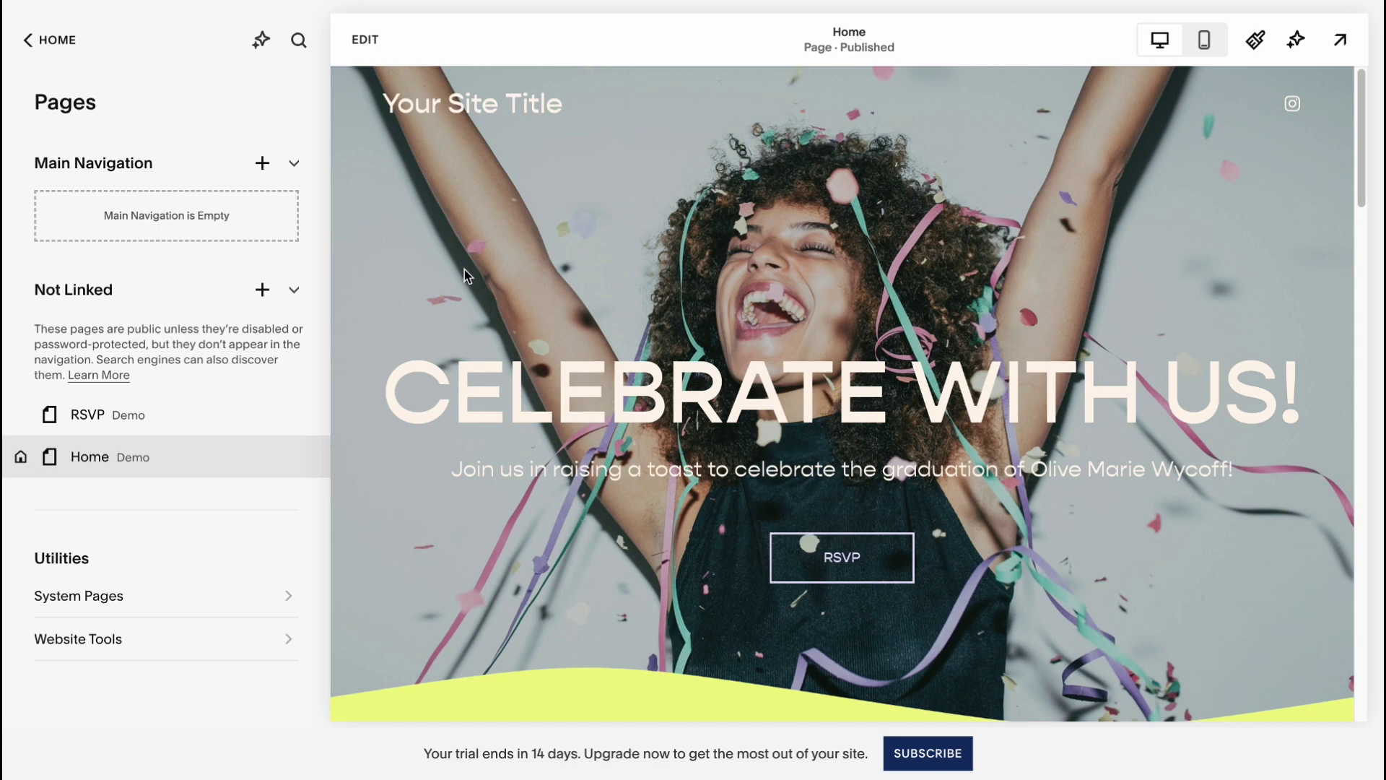
pyautogui.click(29, 40)
pyautogui.click(139, 205)
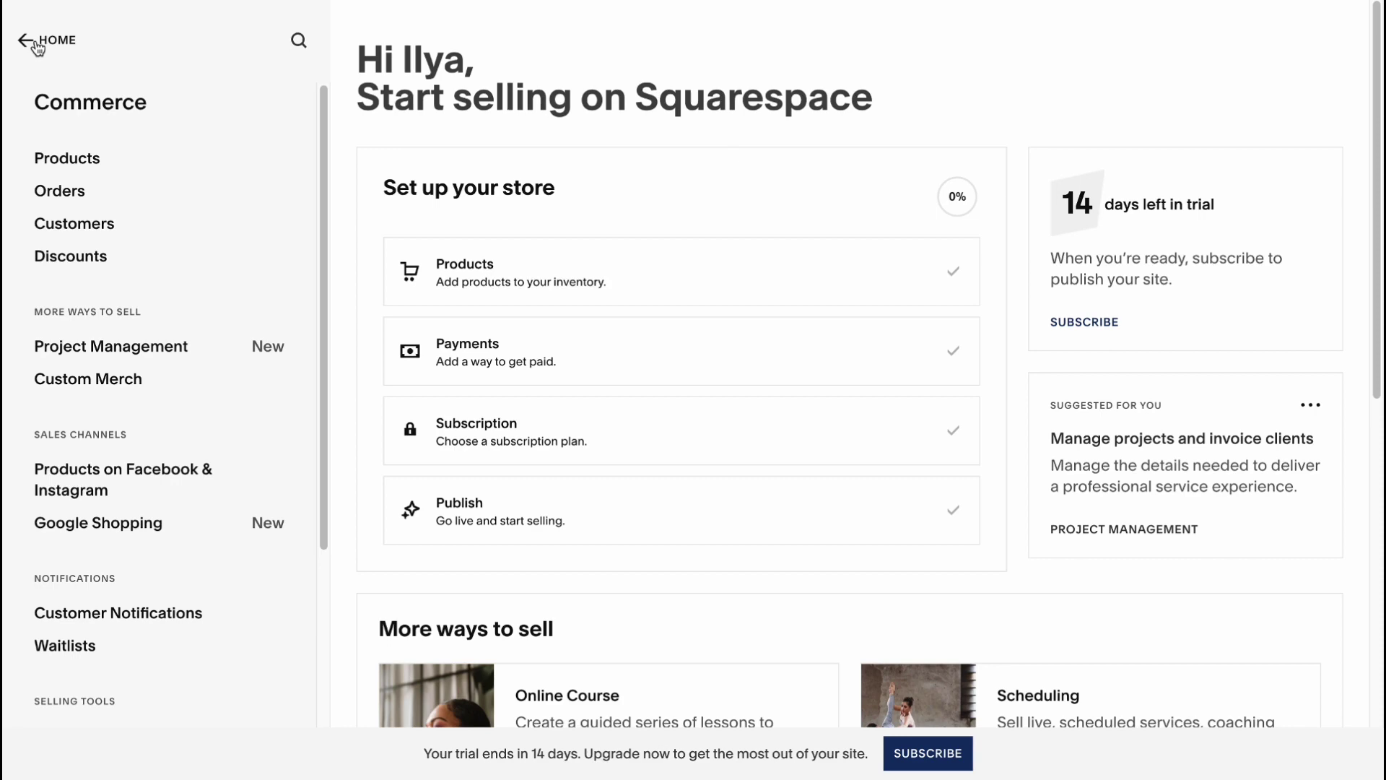
# Browse Marketing > SEO Appearance settings, then navigate back to the main dashboard menu.
pyautogui.click(38, 45)
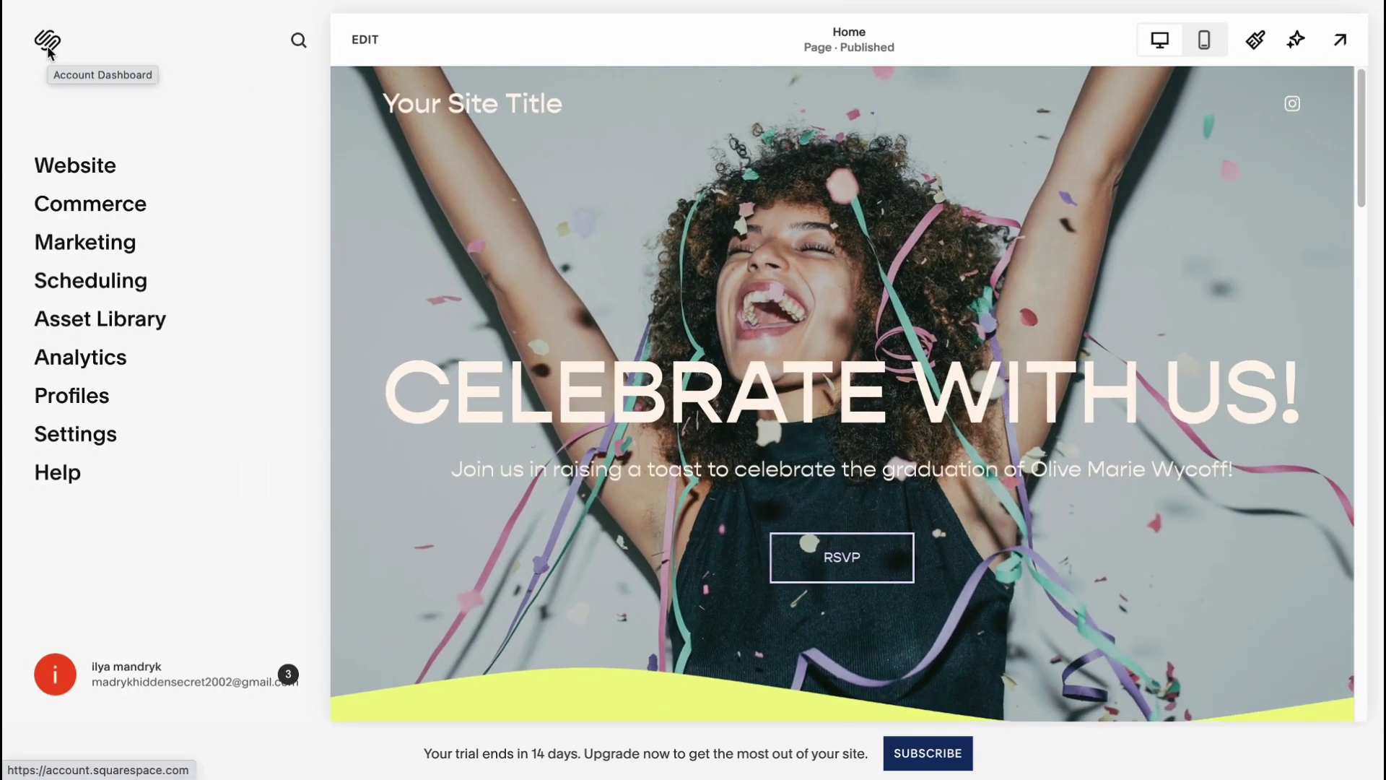
pyautogui.click(94, 242)
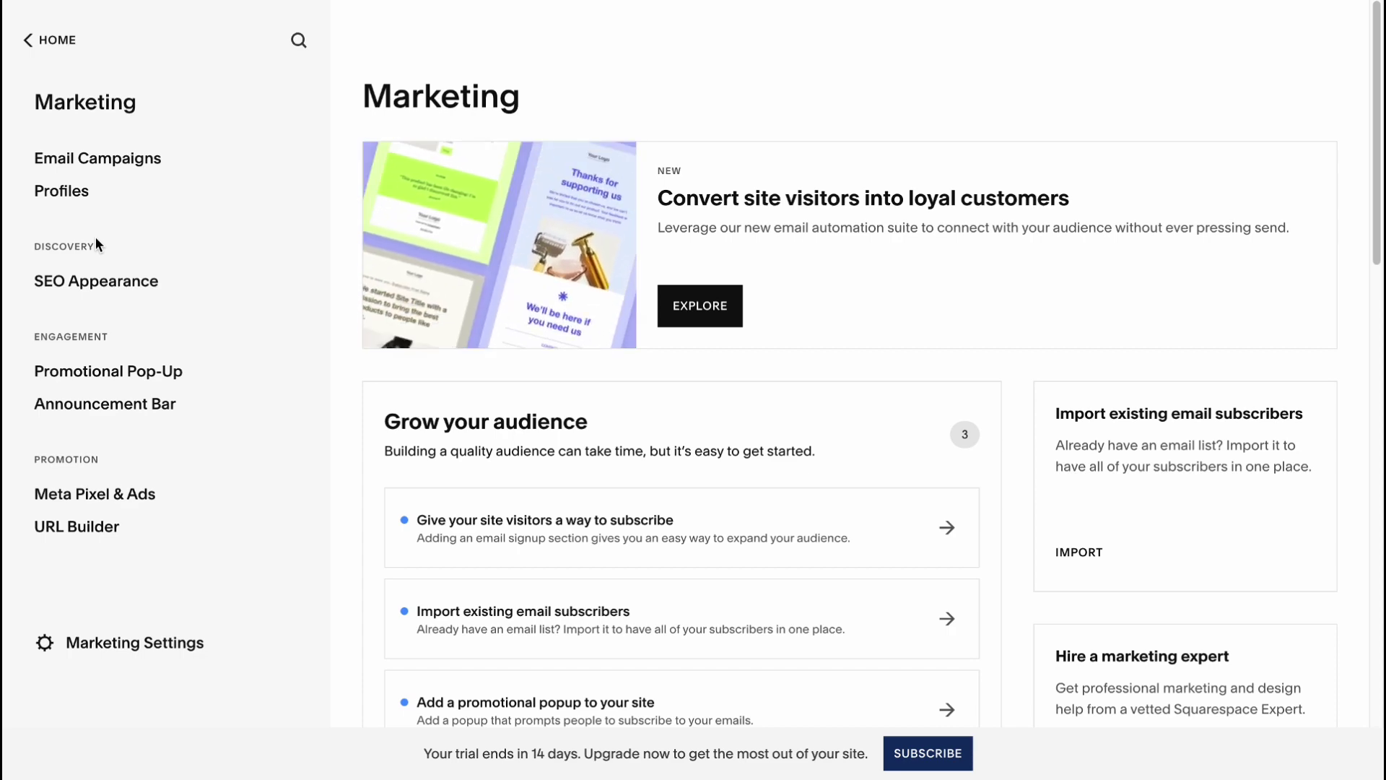
pyautogui.click(63, 286)
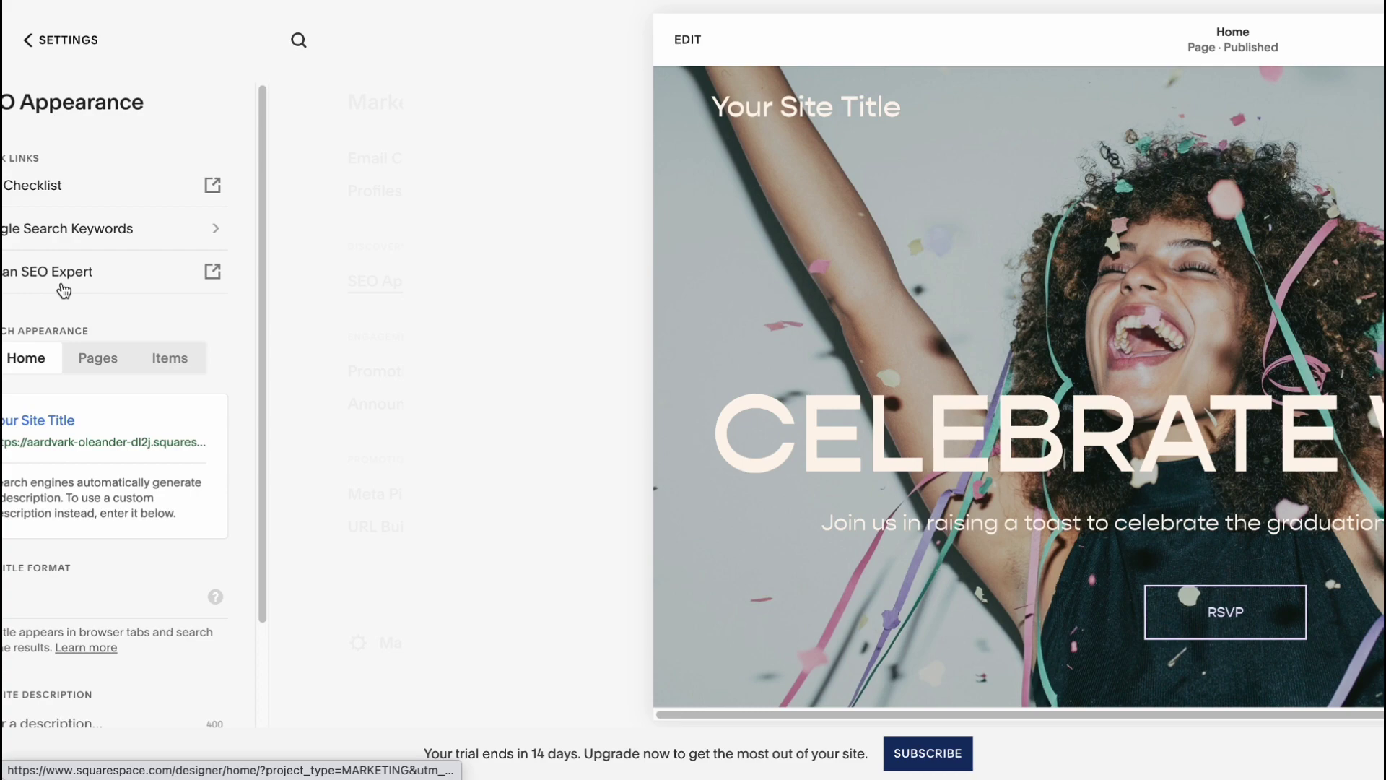
pyautogui.scroll(-2, 179, 325)
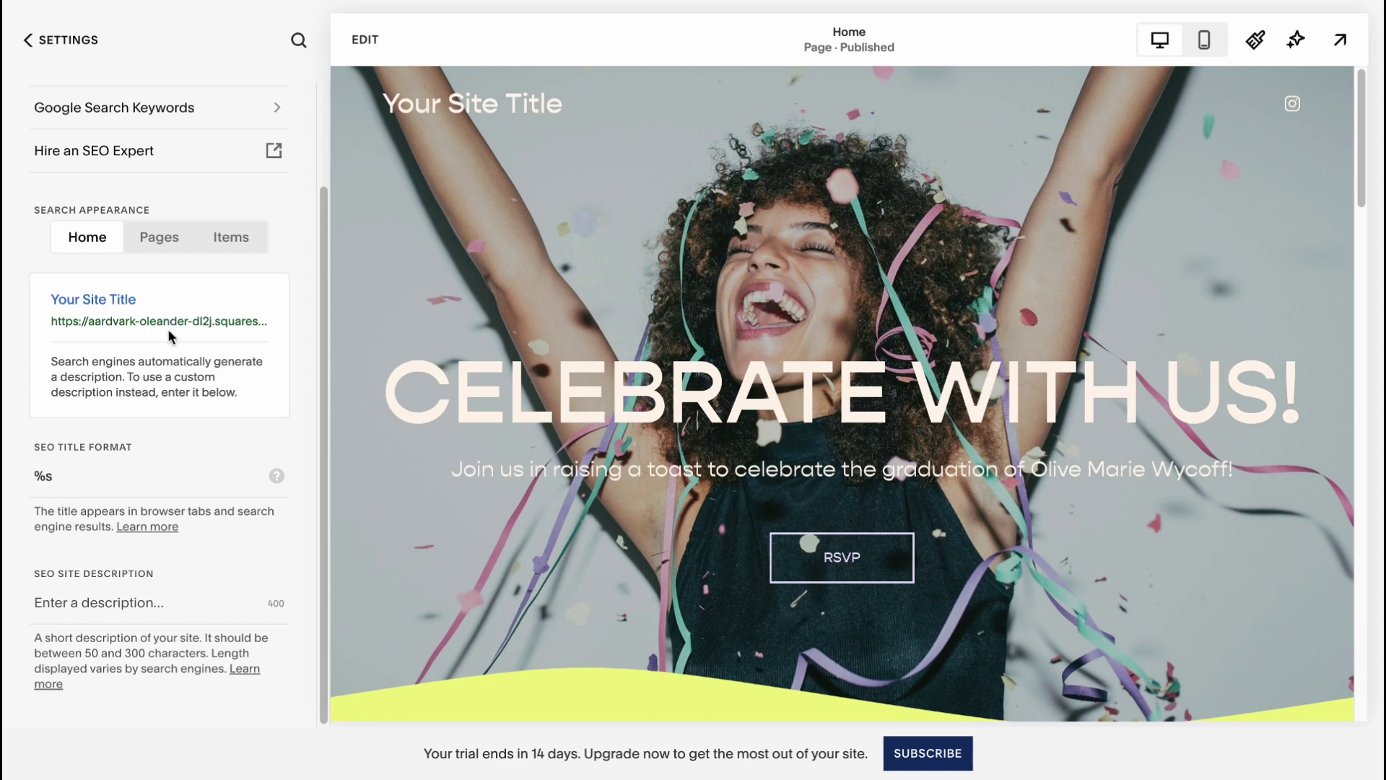
pyautogui.scroll(2, 166, 318)
pyautogui.scroll(-1, 216, 347)
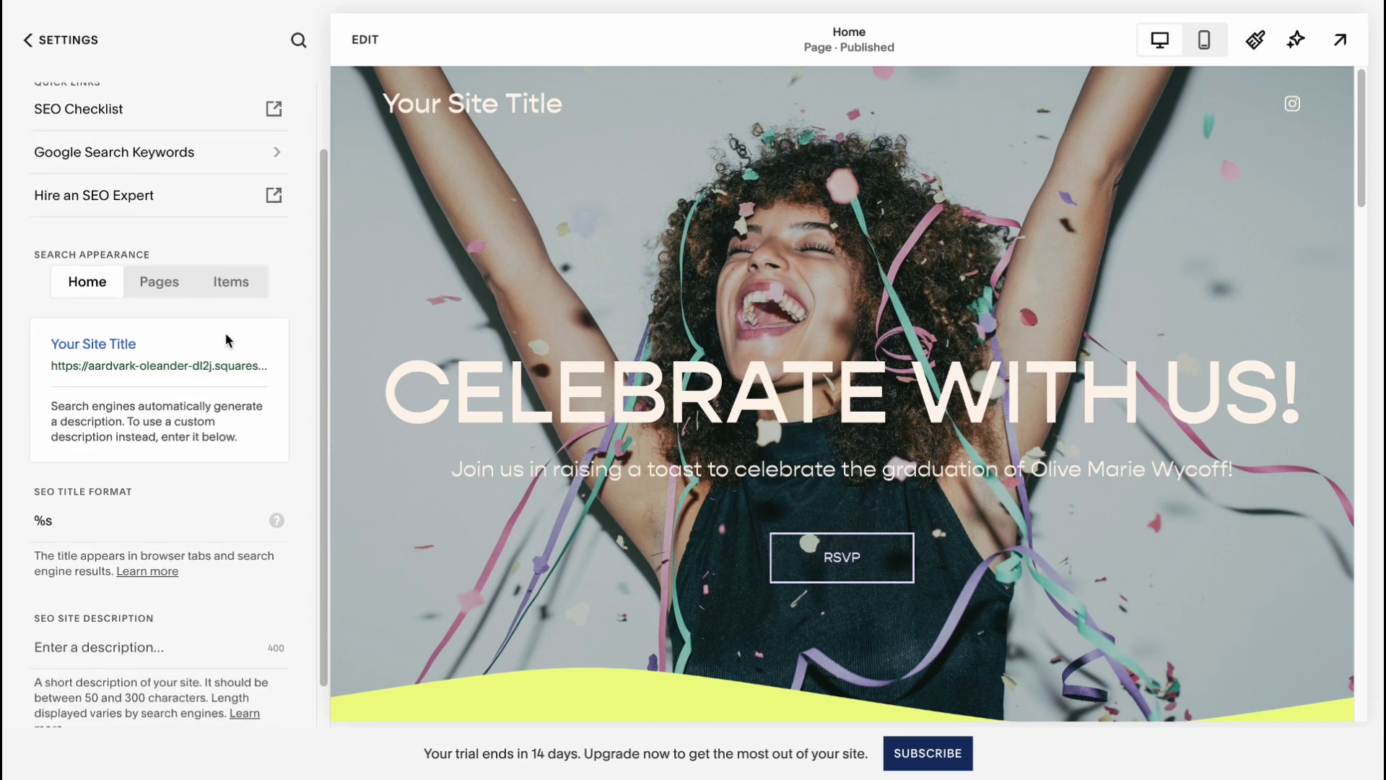
pyautogui.scroll(-1, 103, 517)
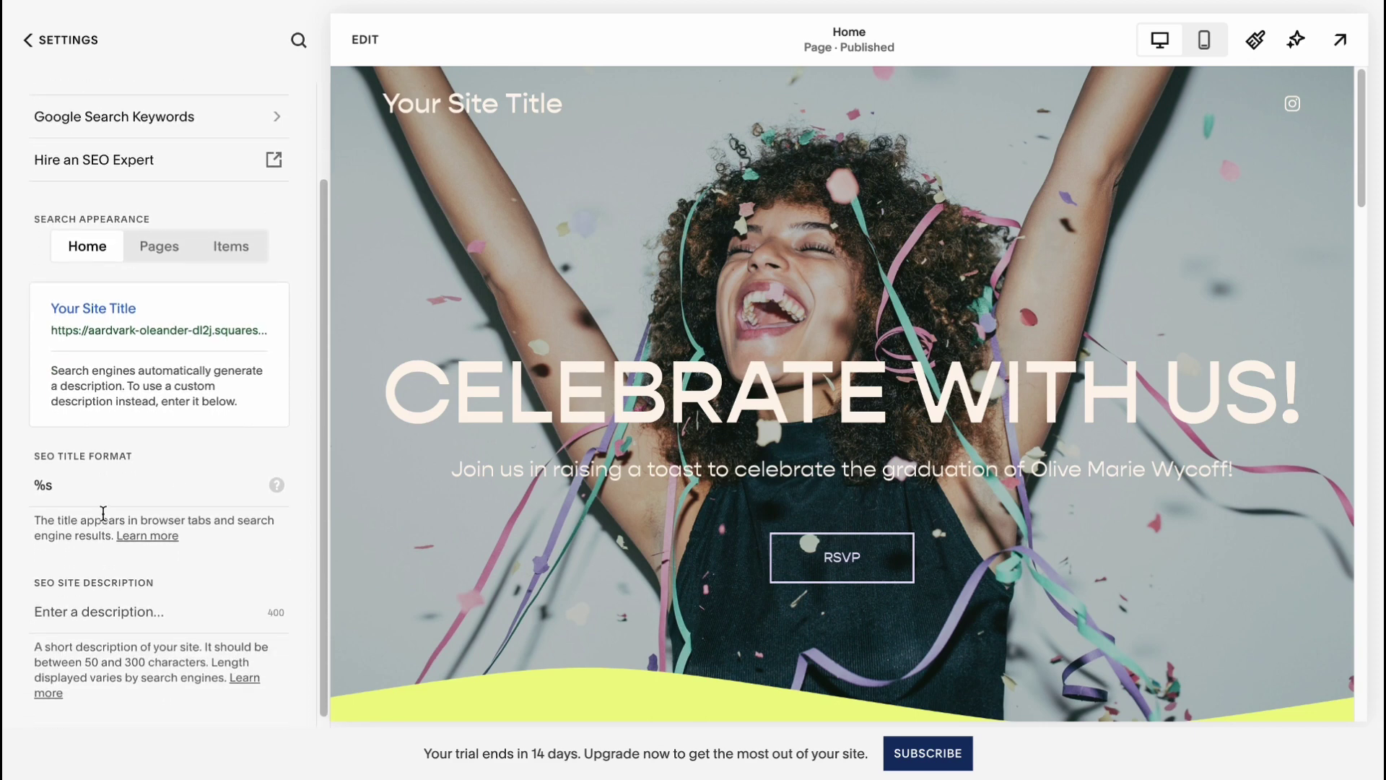
pyautogui.click(27, 40)
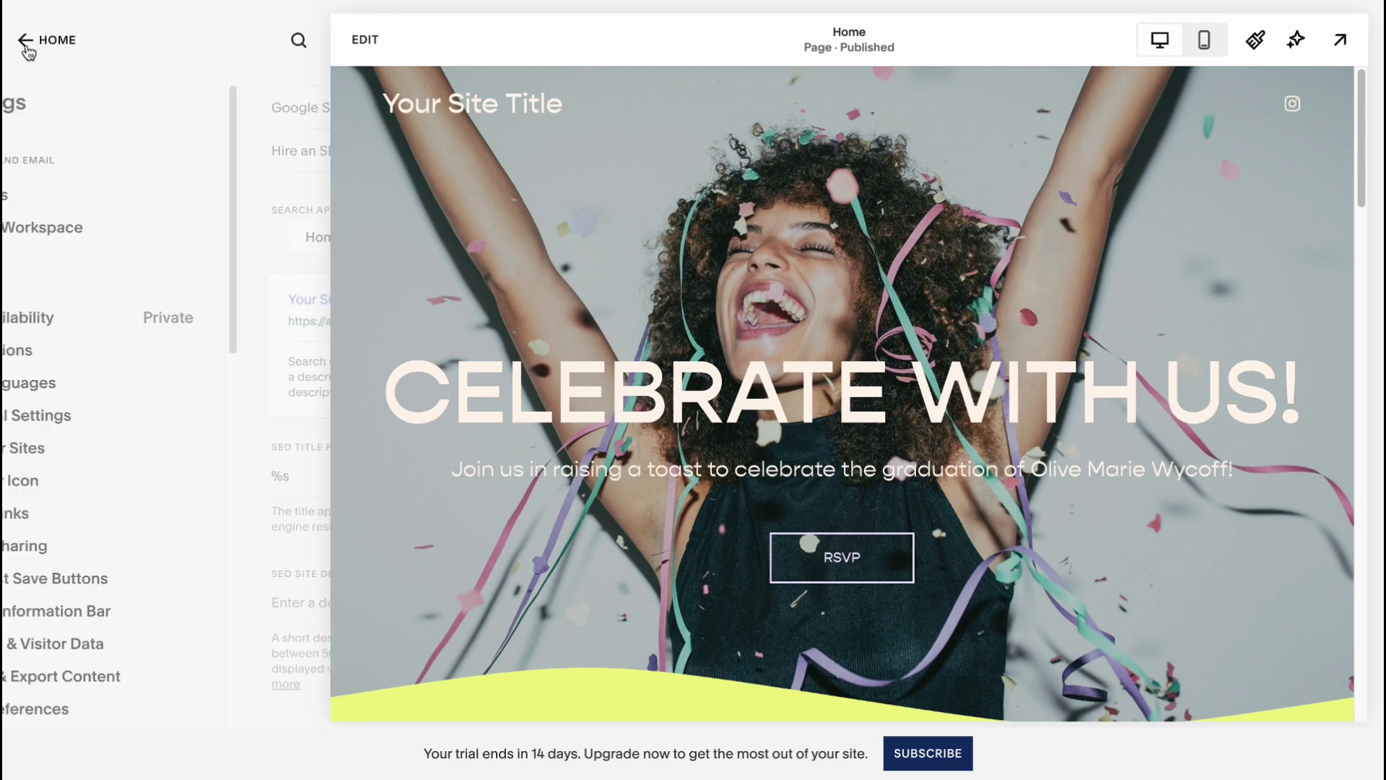
pyautogui.click(27, 49)
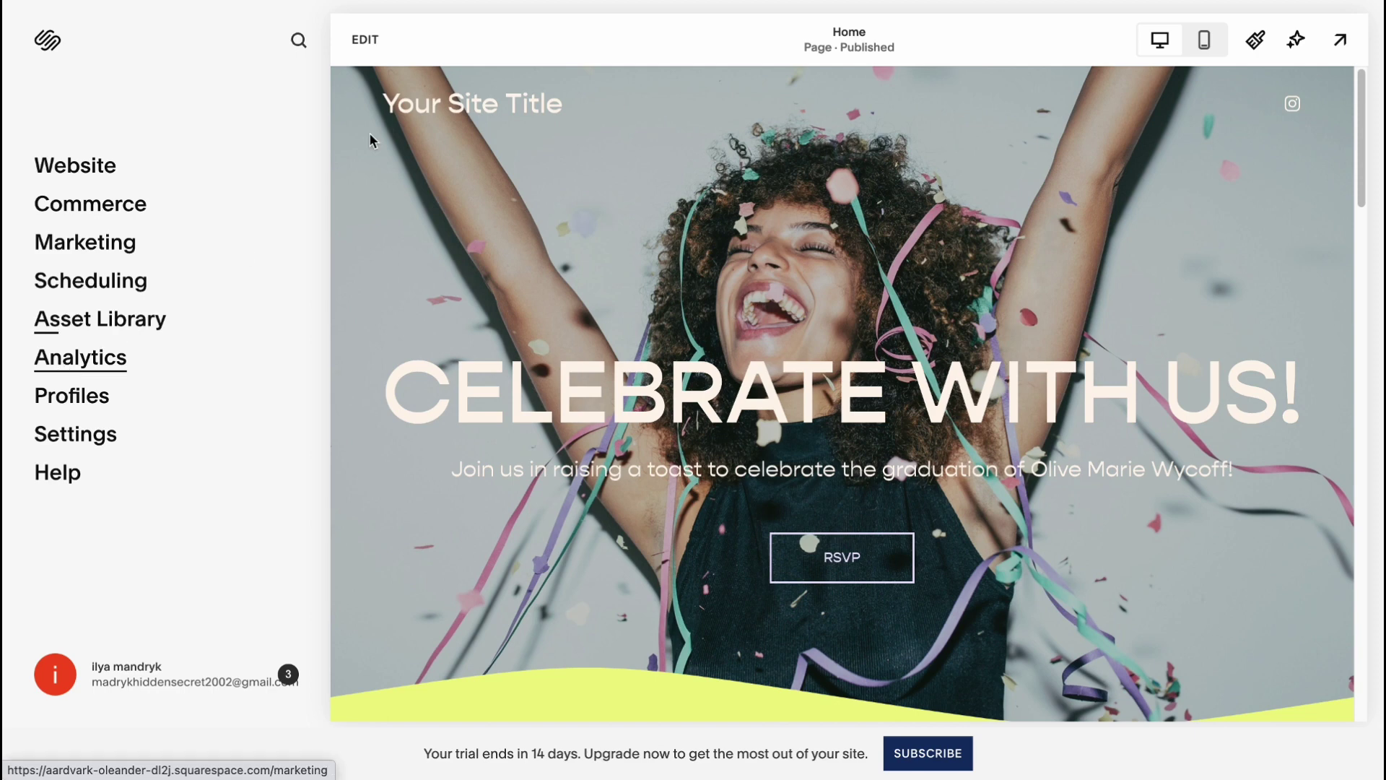
# Start editing the Home page.
pyautogui.click(377, 55)
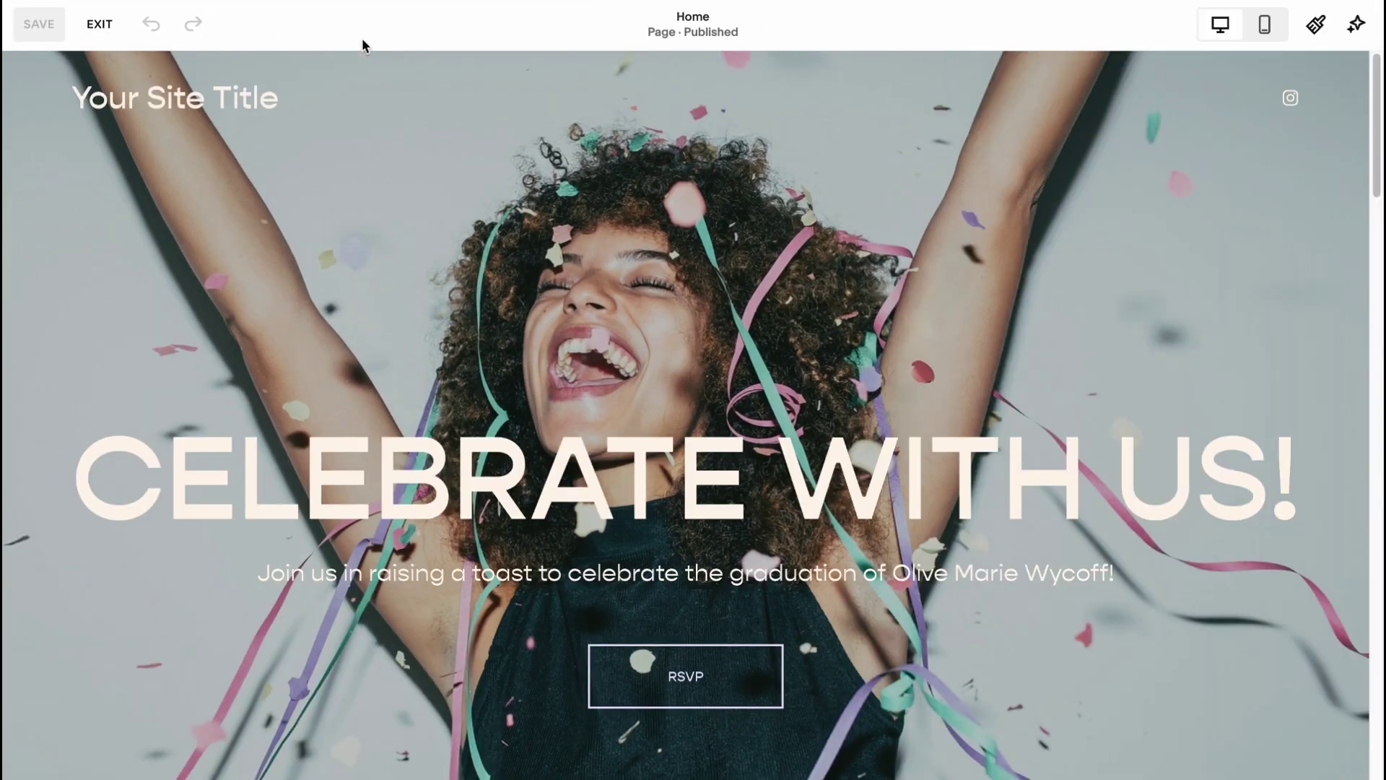
pyautogui.scroll(-15, 631, 483)
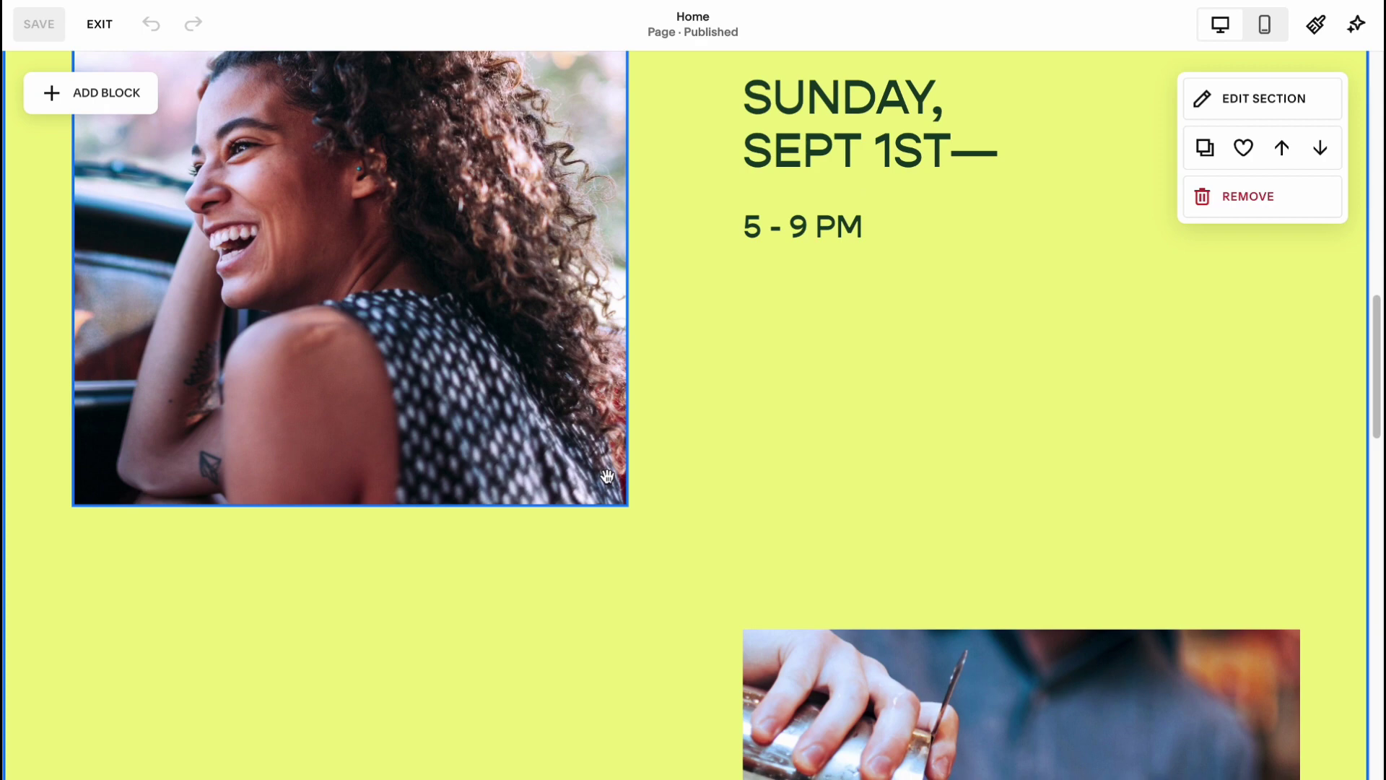
pyautogui.scroll(15, 607, 476)
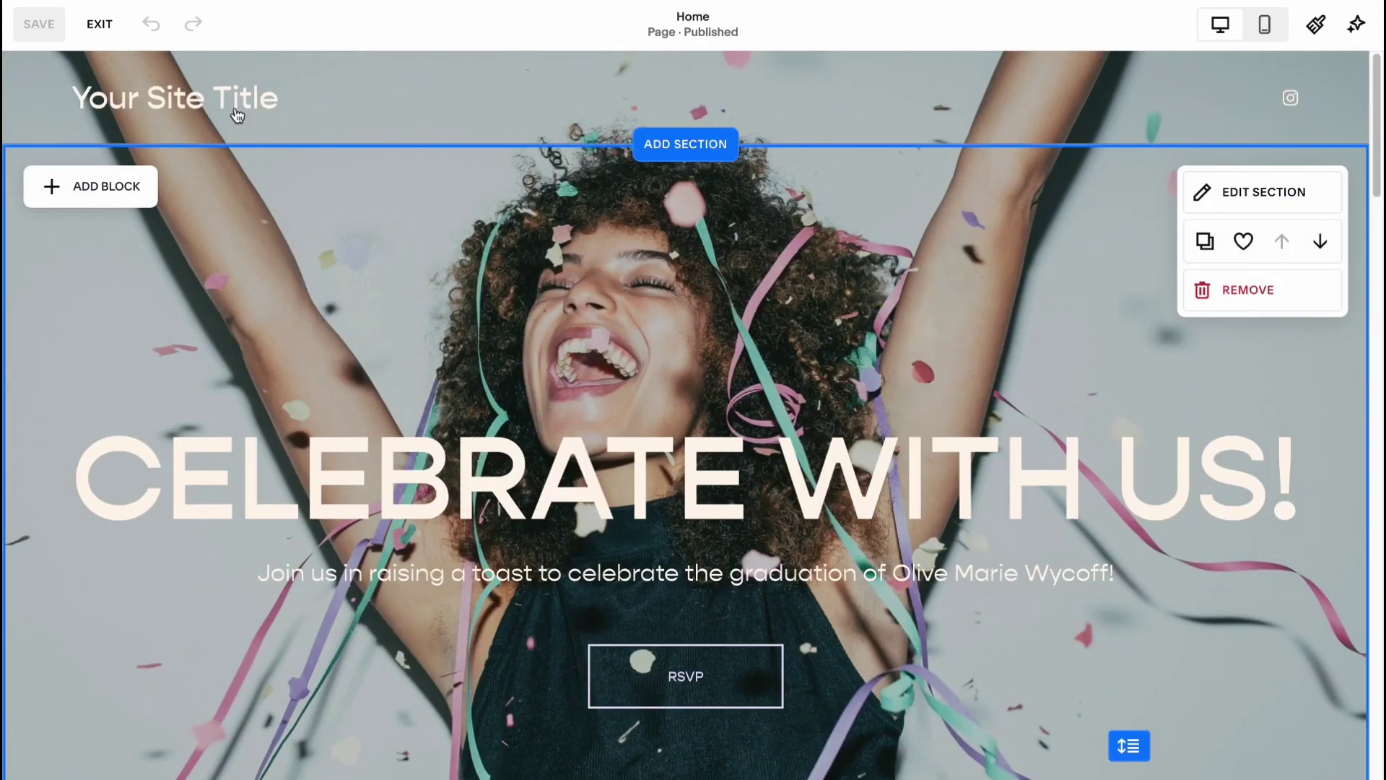
# Change the header's site title to 'Event 10 Sept'.
pyautogui.click(653, 107)
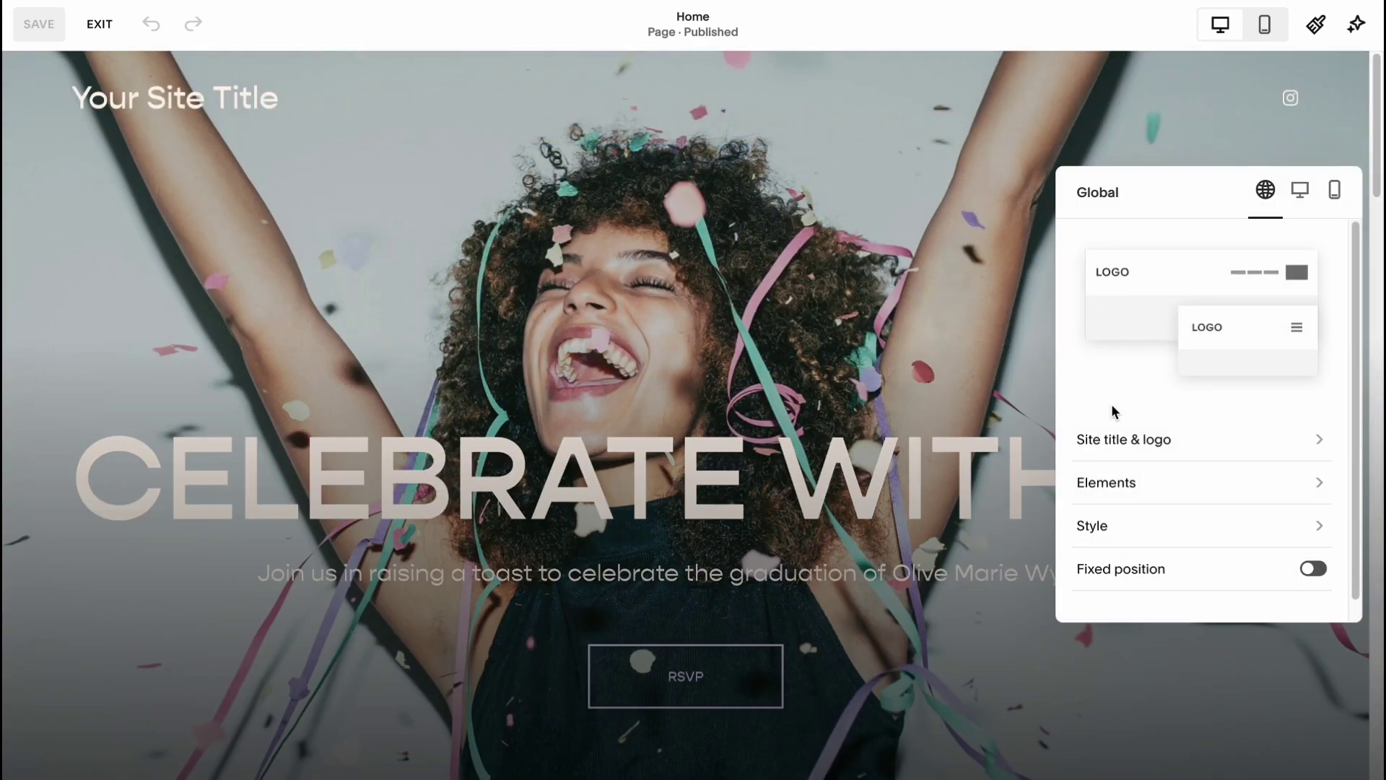
pyautogui.click(1159, 442)
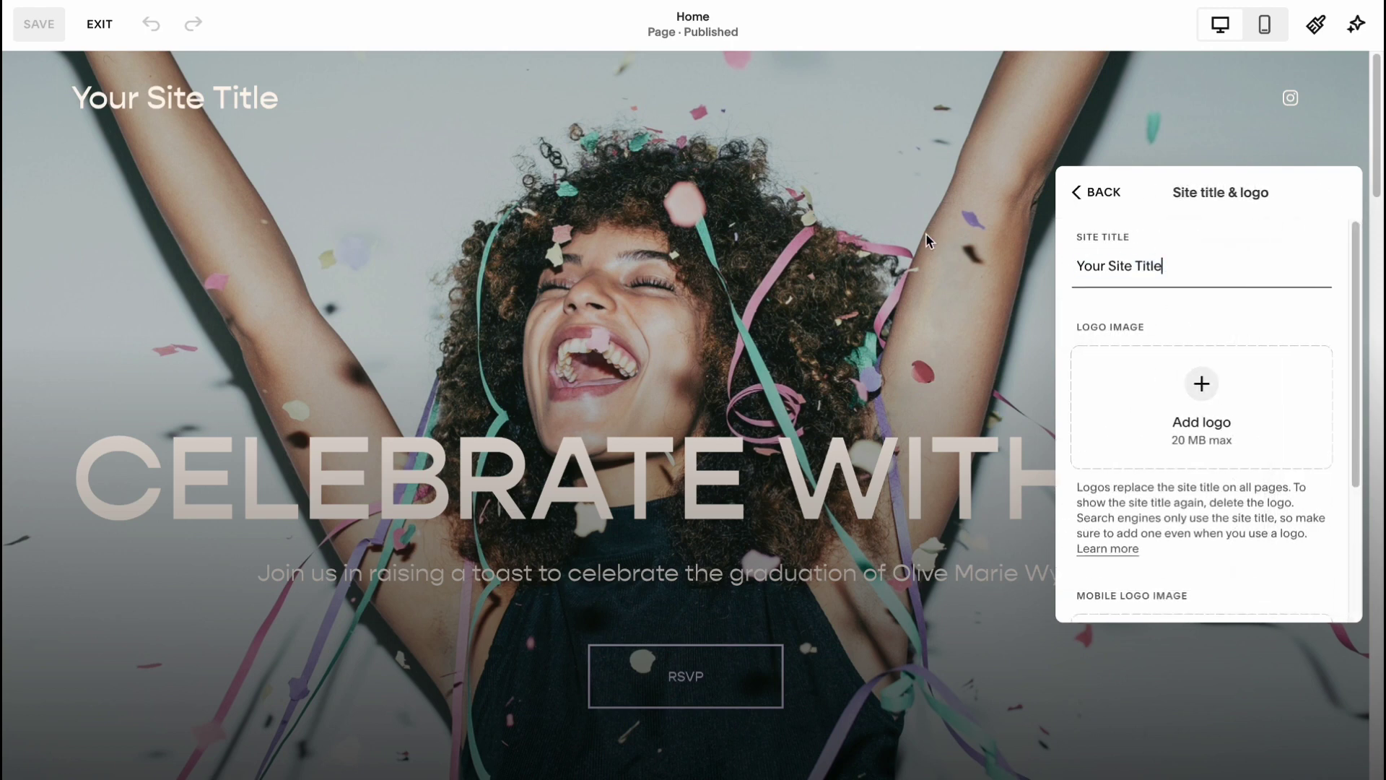
pyautogui.moveTo(1162, 266); pyautogui.dragTo(1031, 258)
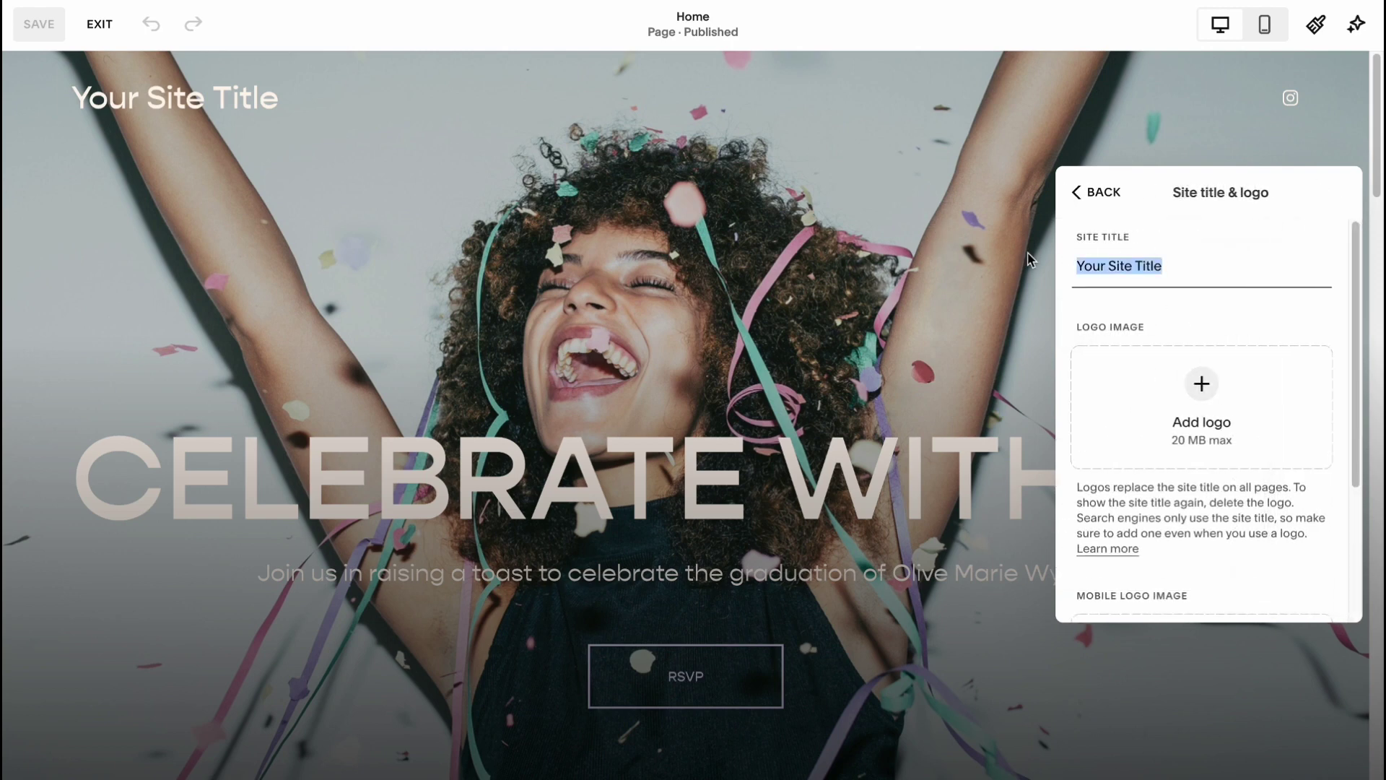
pyautogui.write('Event')
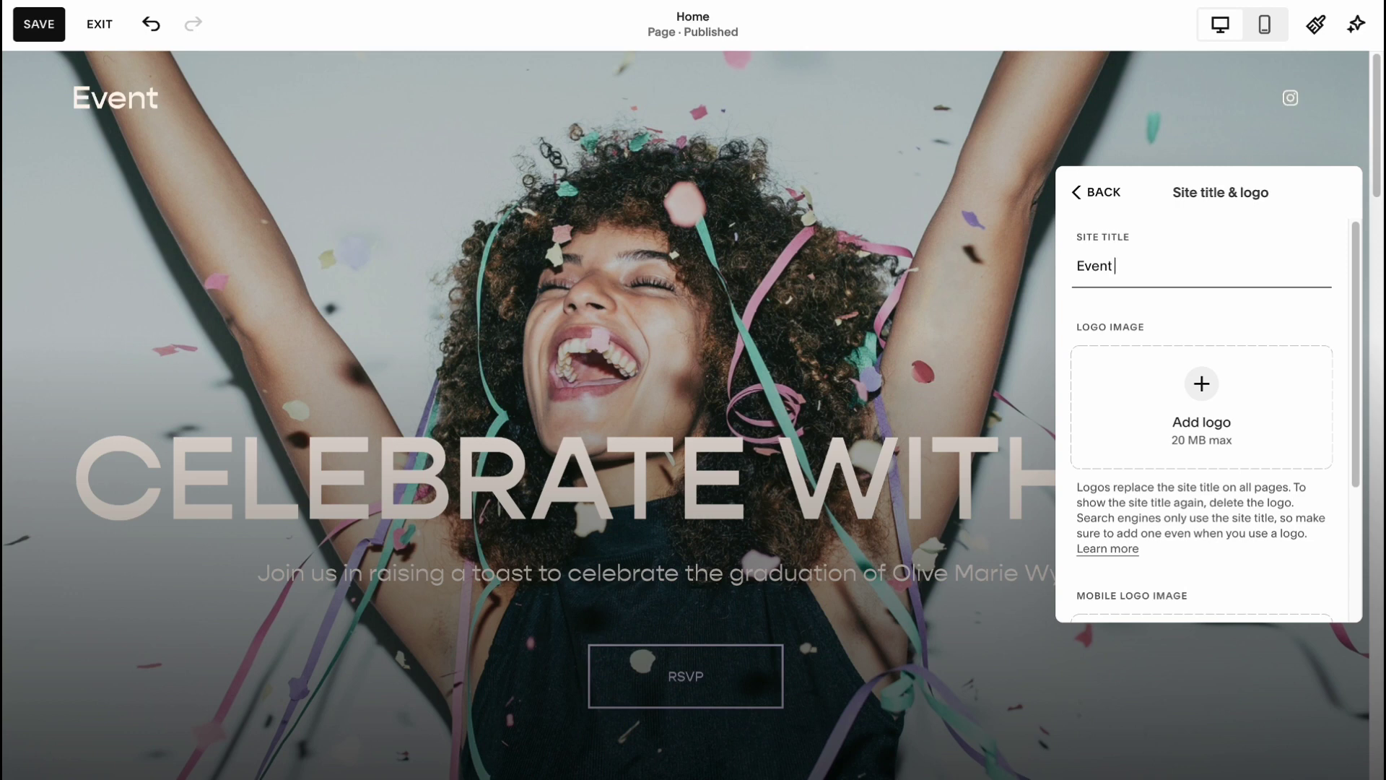
pyautogui.write(' 10 Sept')
pyautogui.click(1082, 192)
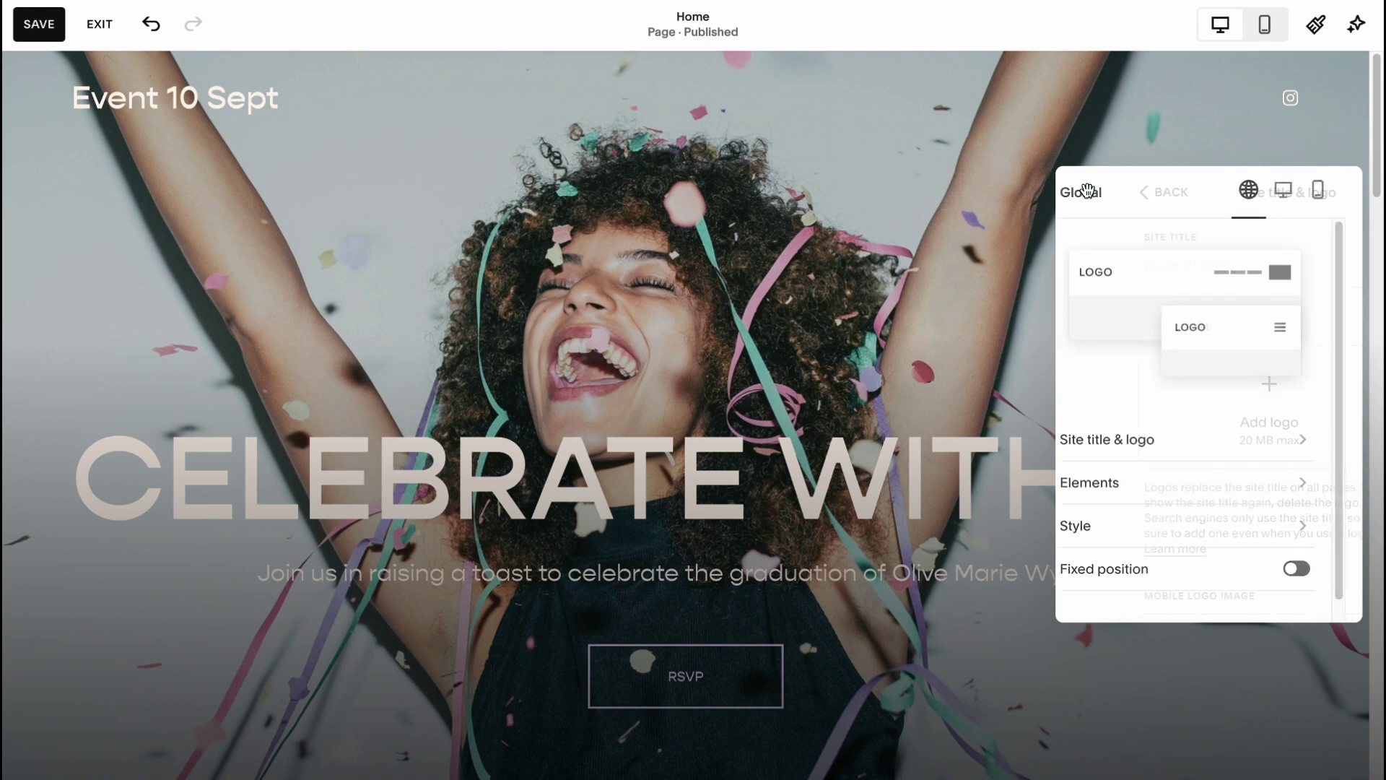
# Close the header settings and nudge the hero heading text block into position.
pyautogui.click(497, 167)
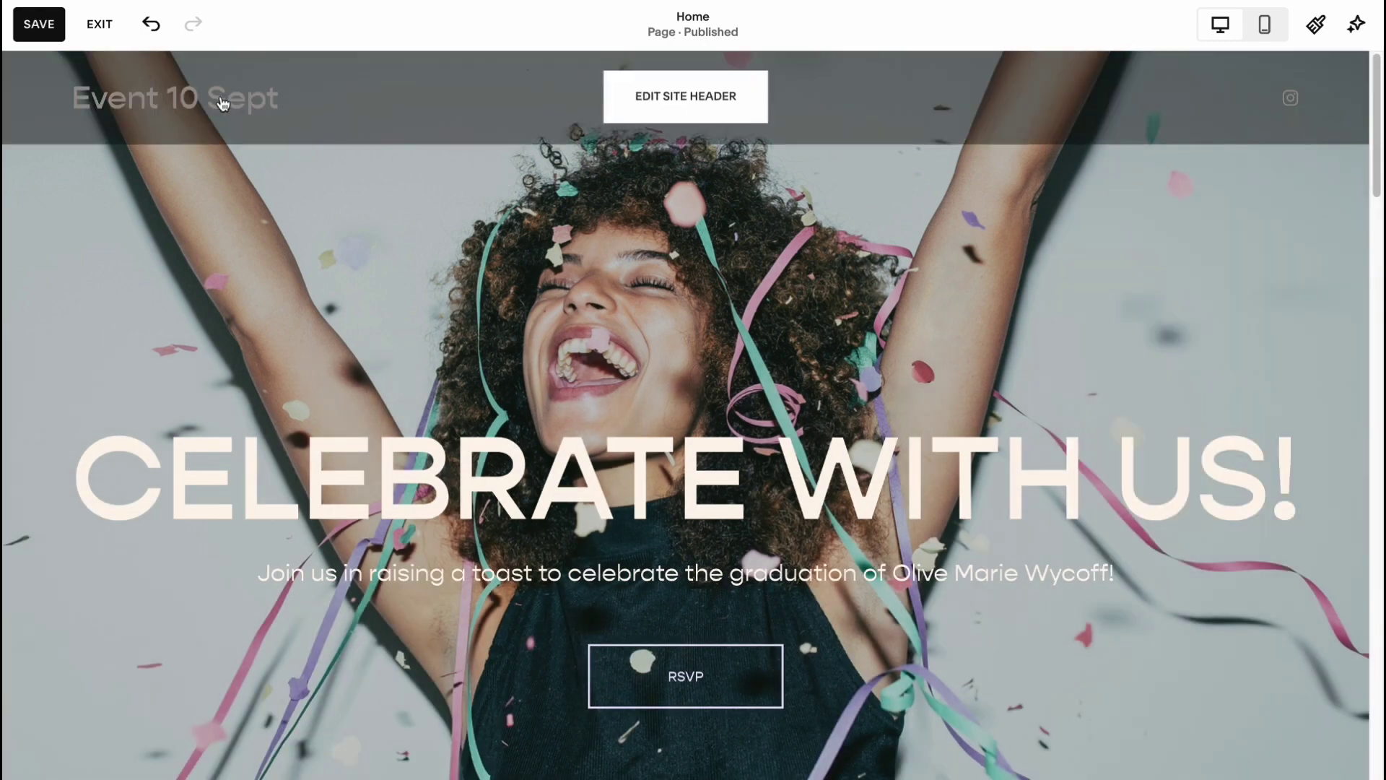
pyautogui.scroll(-3, 610, 472)
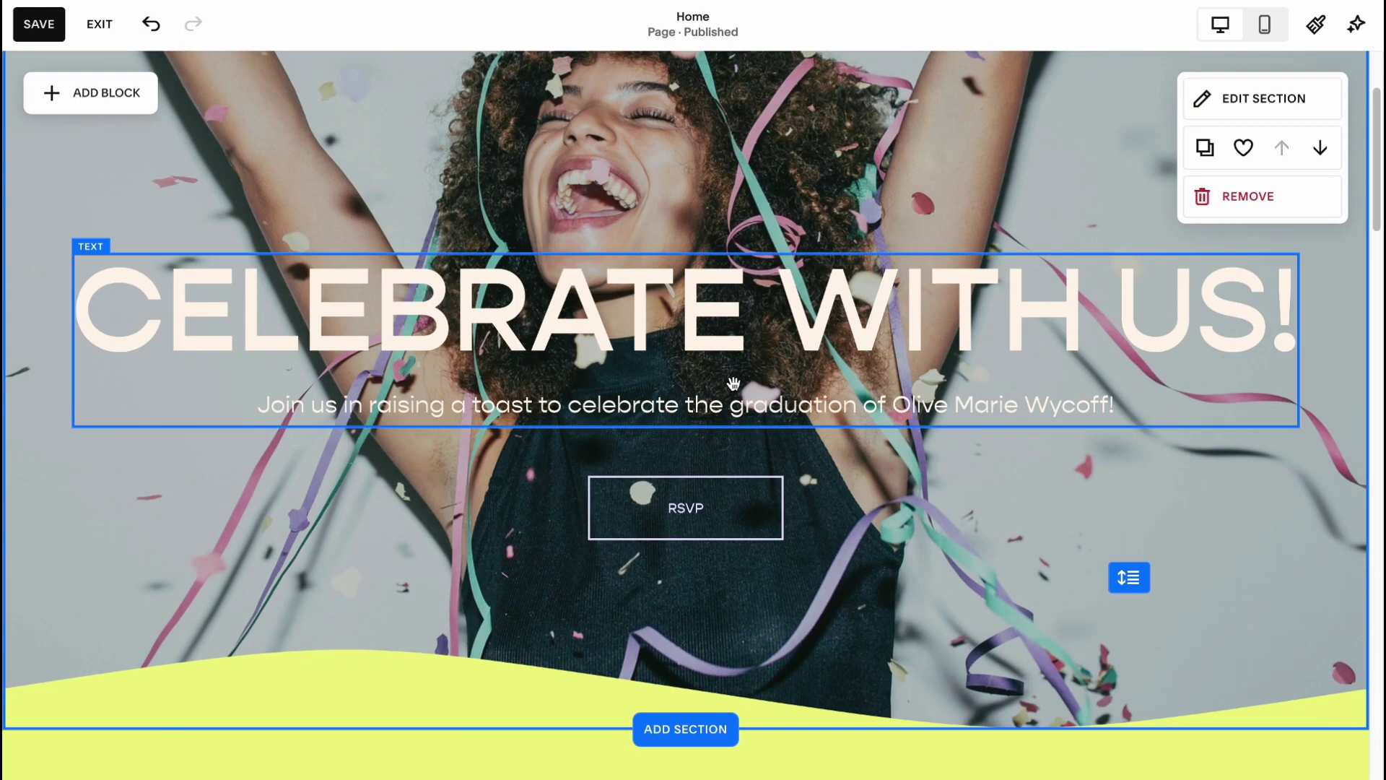
pyautogui.click(538, 315)
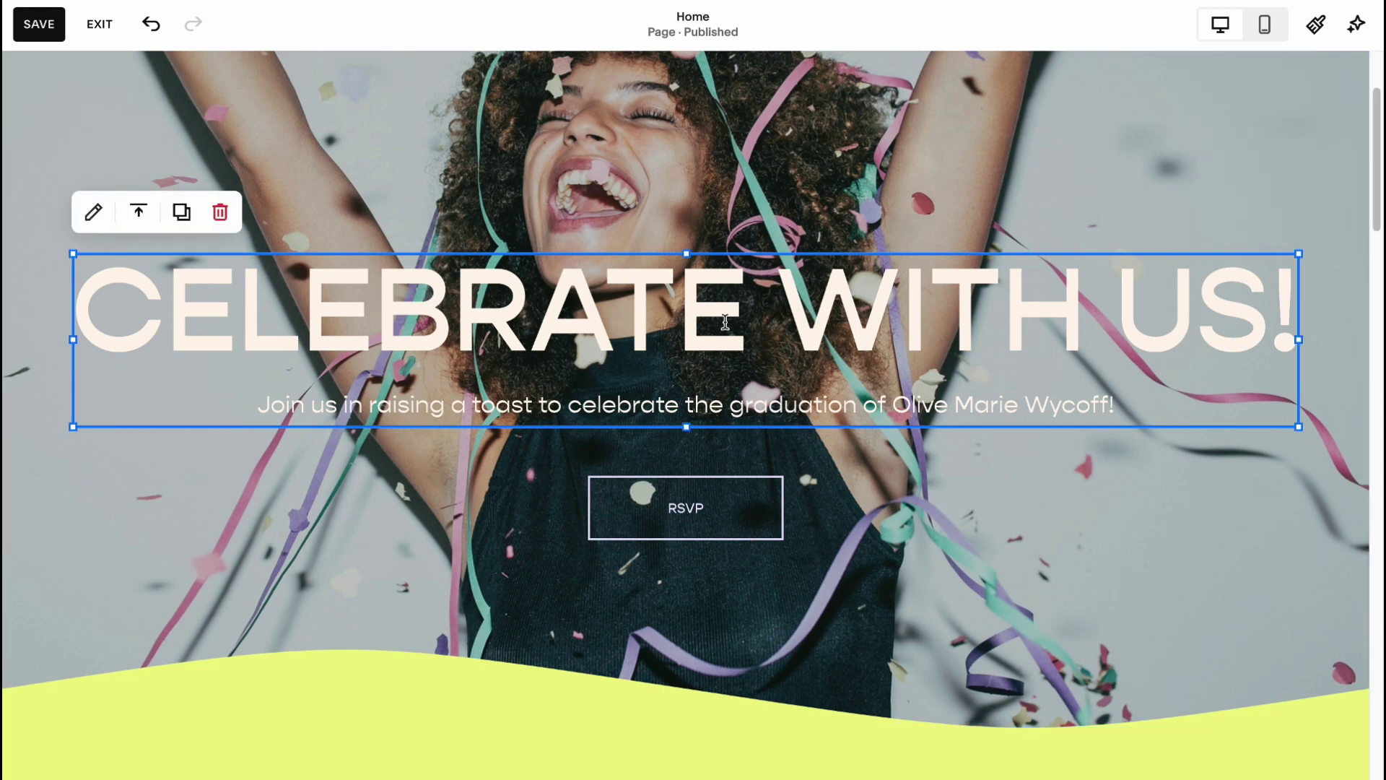
pyautogui.moveTo(725, 322)
pyautogui.mouseDown()
pyautogui.moveTo(664, 318)
pyautogui.moveTo(736, 312)
pyautogui.mouseUp()
# Select the whole 'CELEBRATE WITH US!' heading and set it in bold.
pyautogui.doubleClick(118, 287)
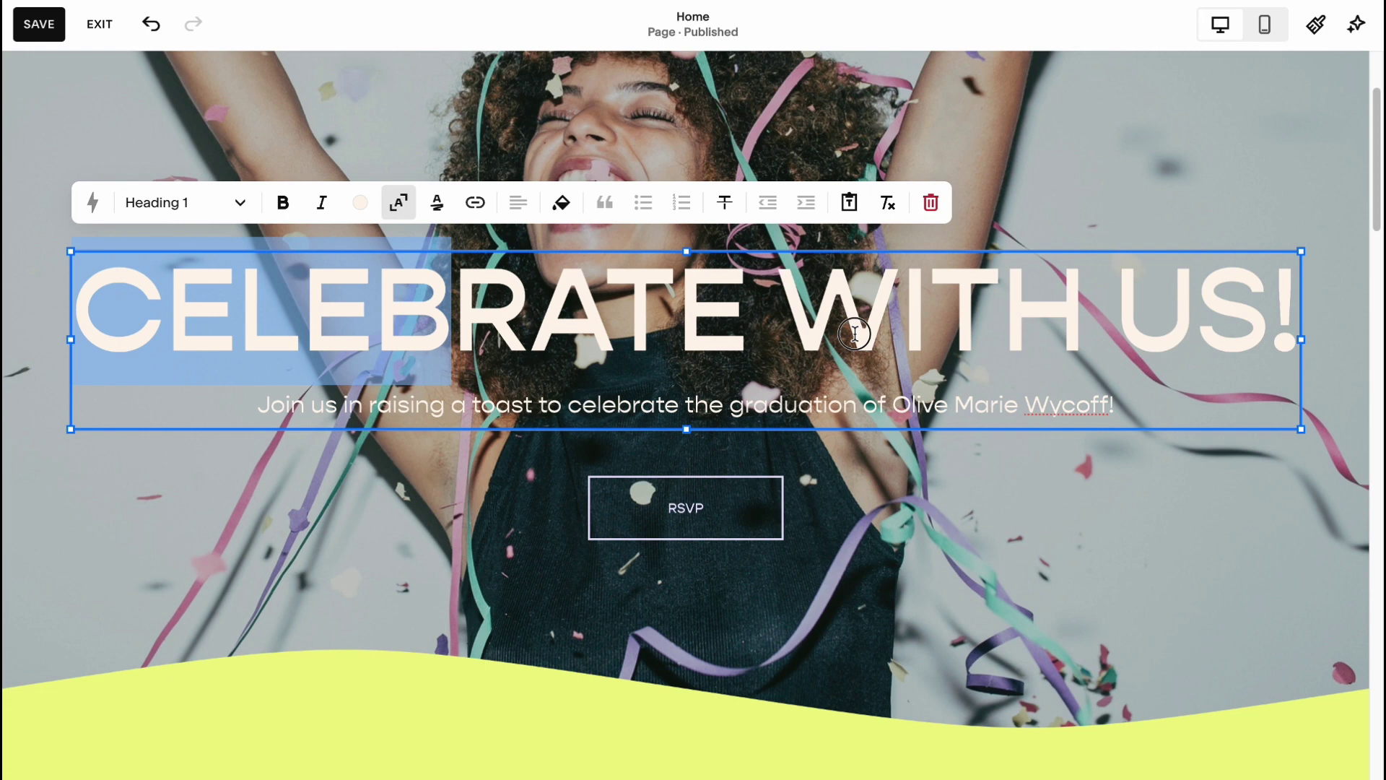
pyautogui.click(1266, 315)
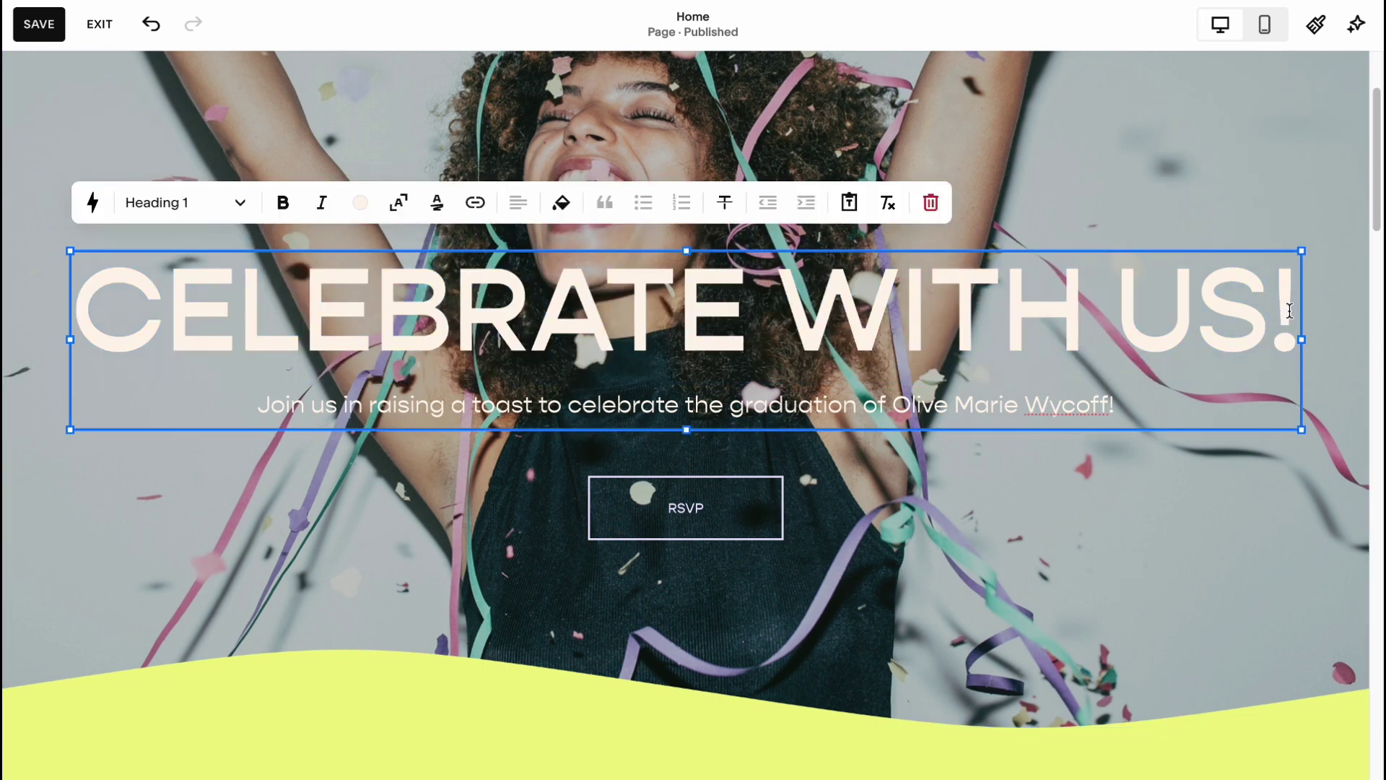
pyautogui.tripleClick(1290, 312)
pyautogui.click(284, 205)
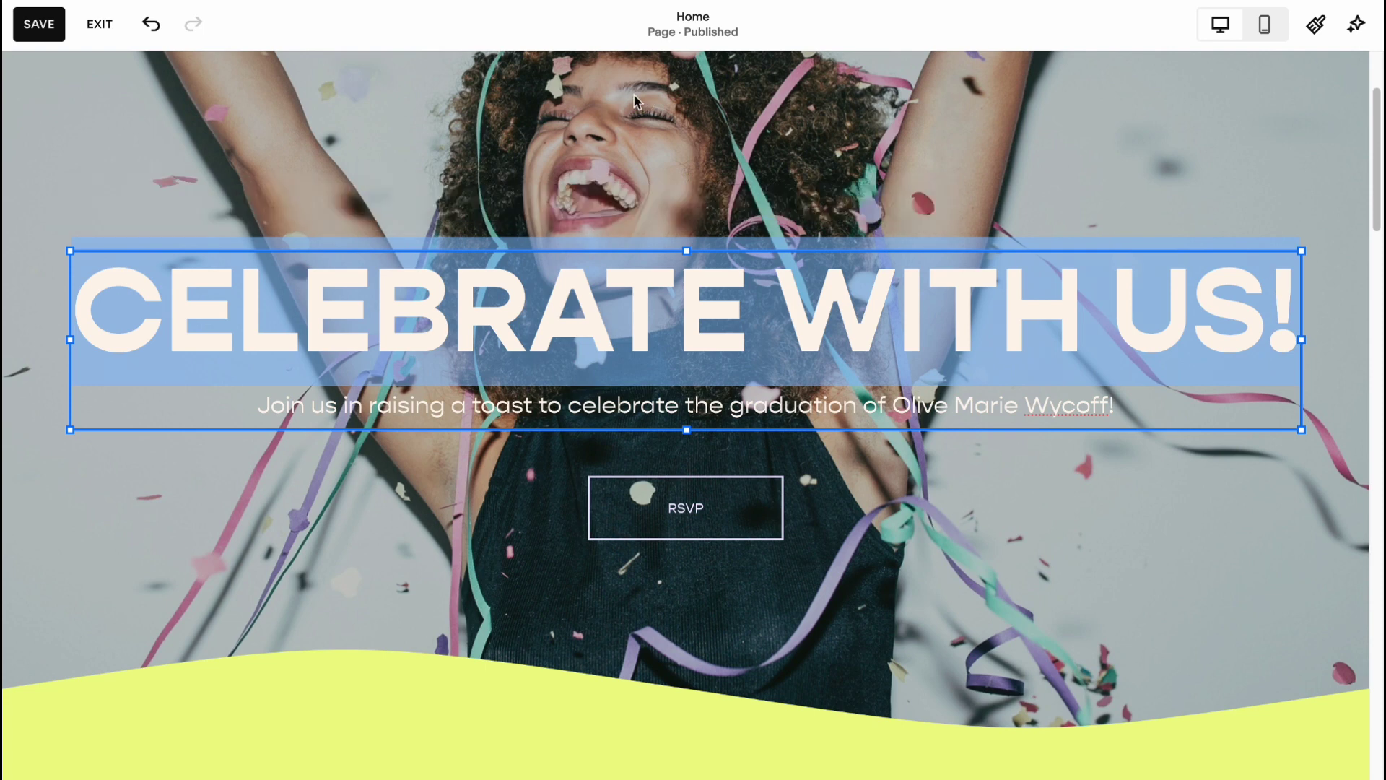
# Switch the hero RSVP button to the Primary style and relabel it 'Get Ticket'.
pyautogui.click(686, 514)
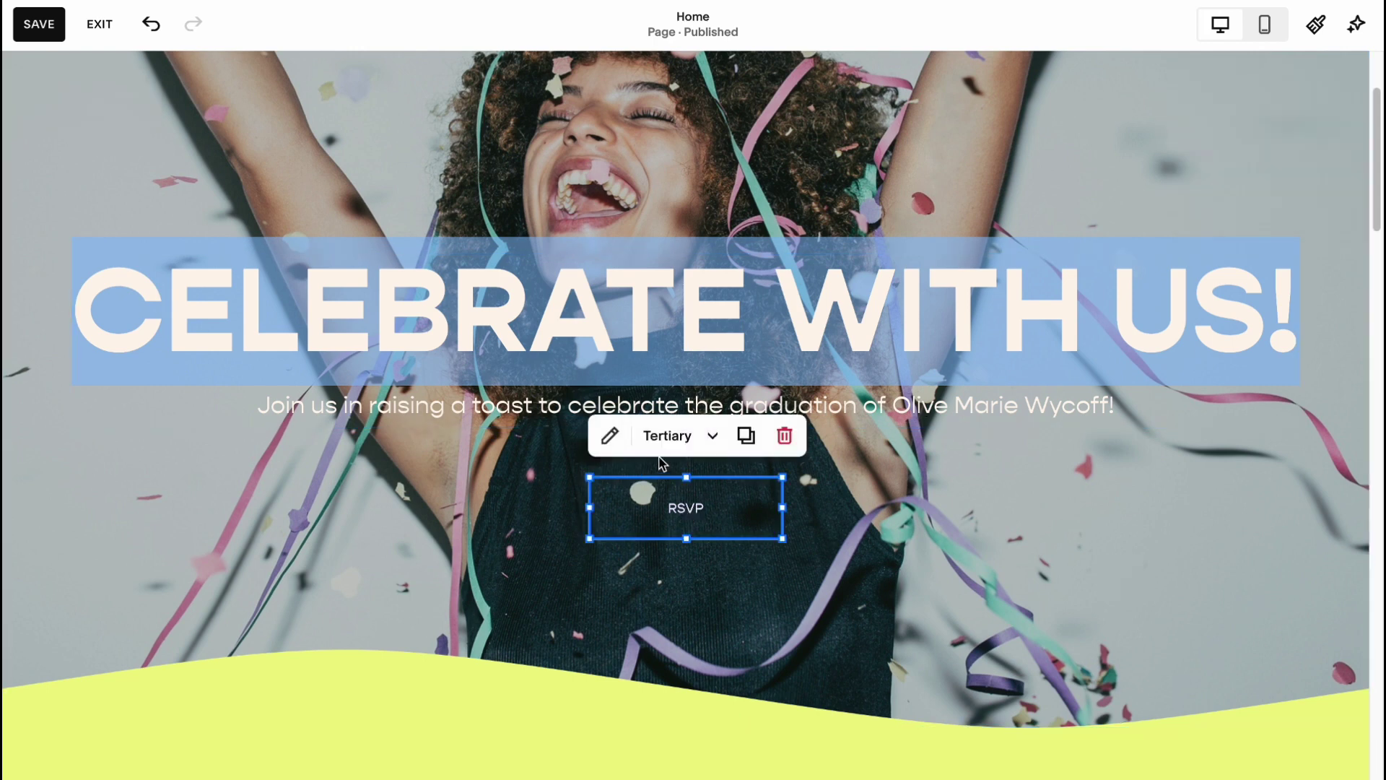
pyautogui.click(704, 437)
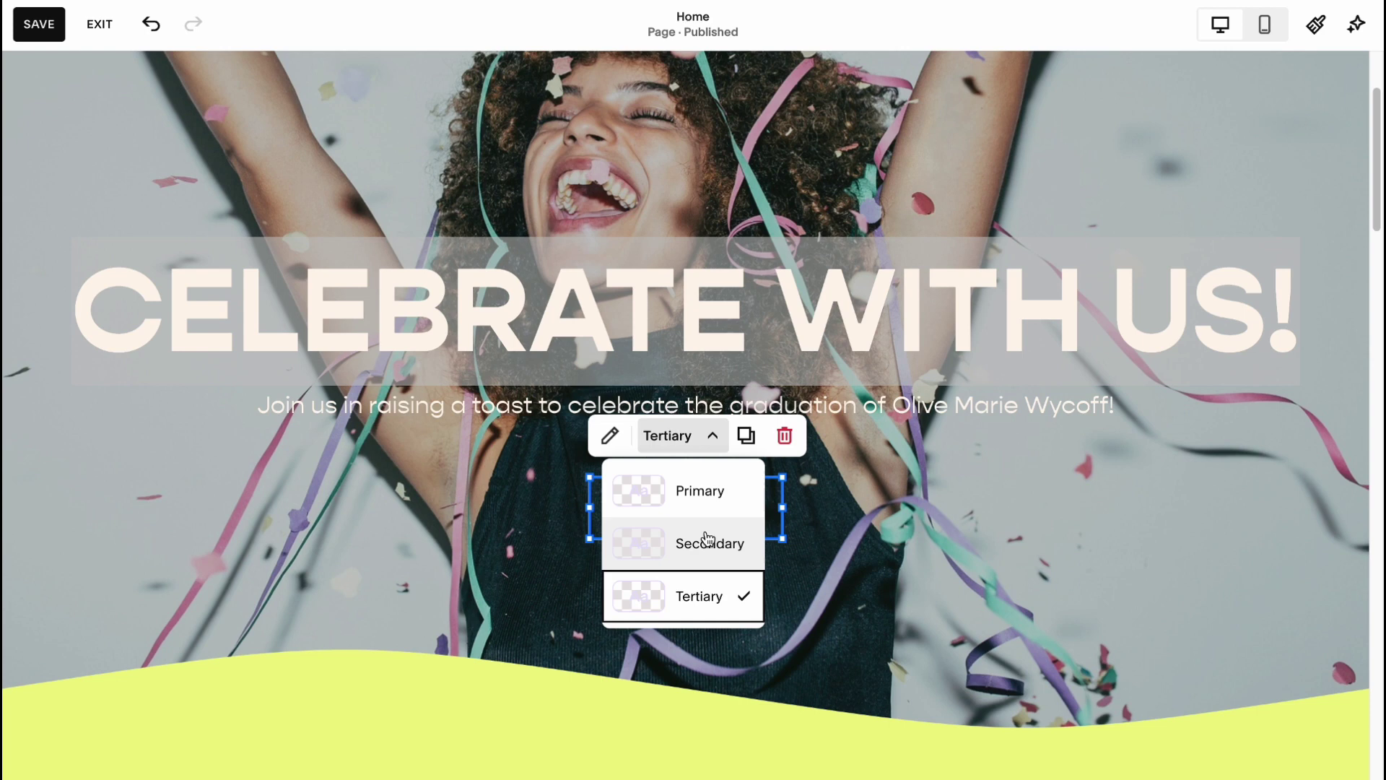
pyautogui.click(686, 491)
pyautogui.click(610, 436)
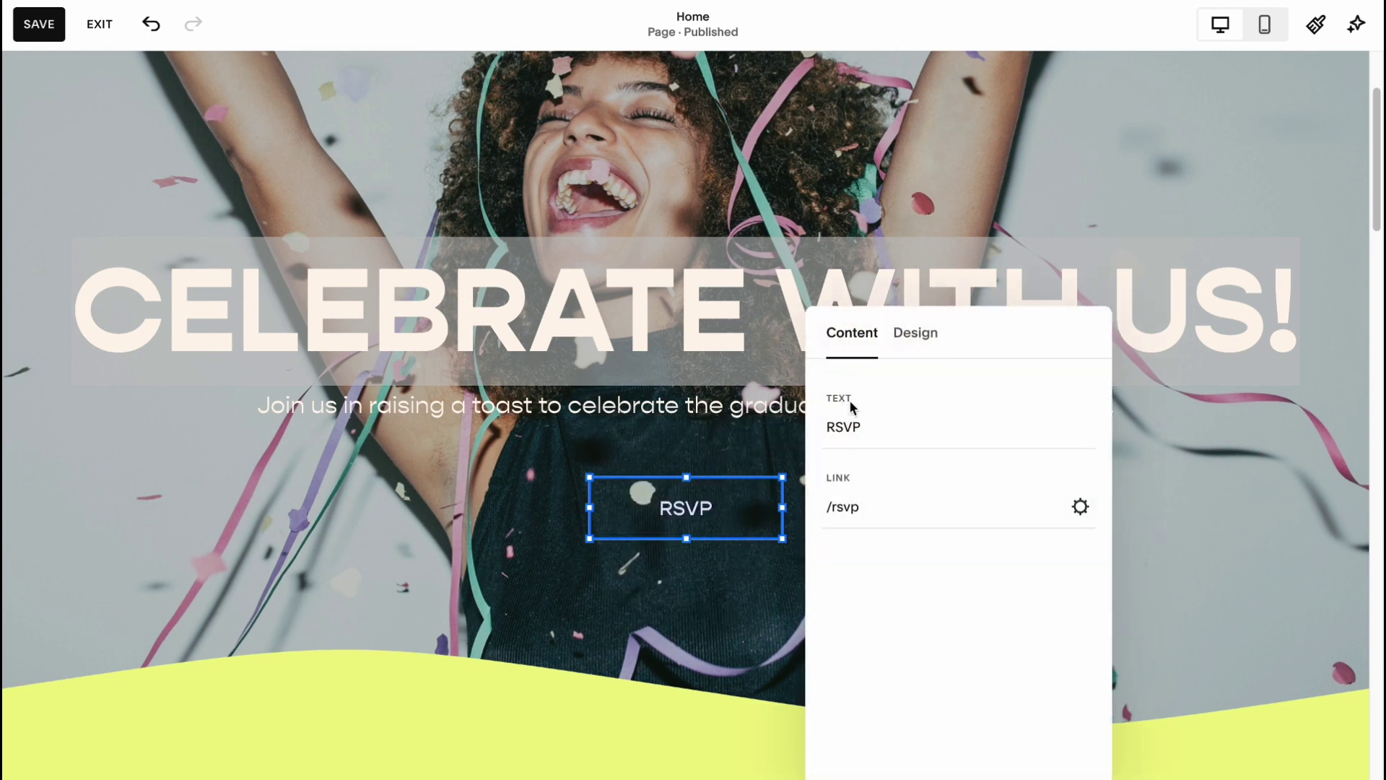
pyautogui.moveTo(862, 427); pyautogui.dragTo(725, 425)
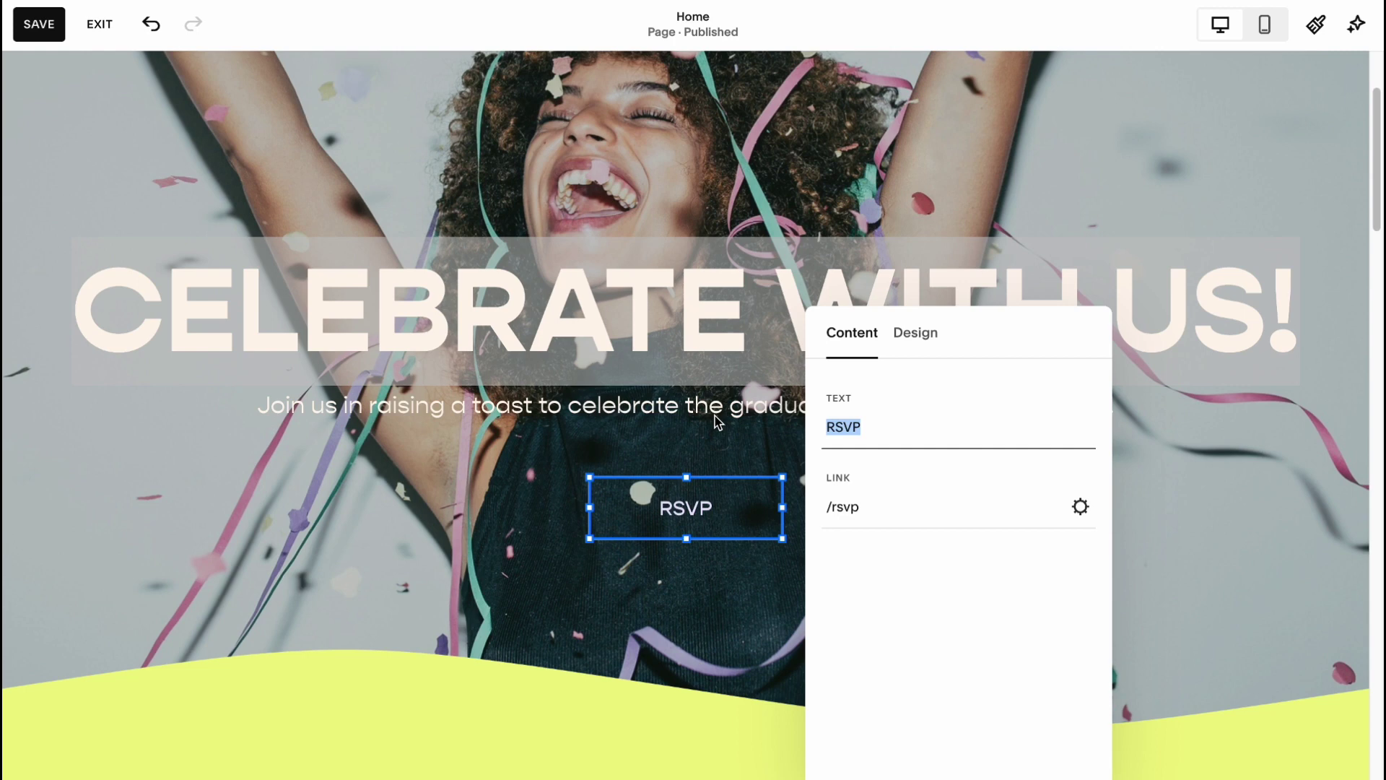
pyautogui.write('Get Ticke')
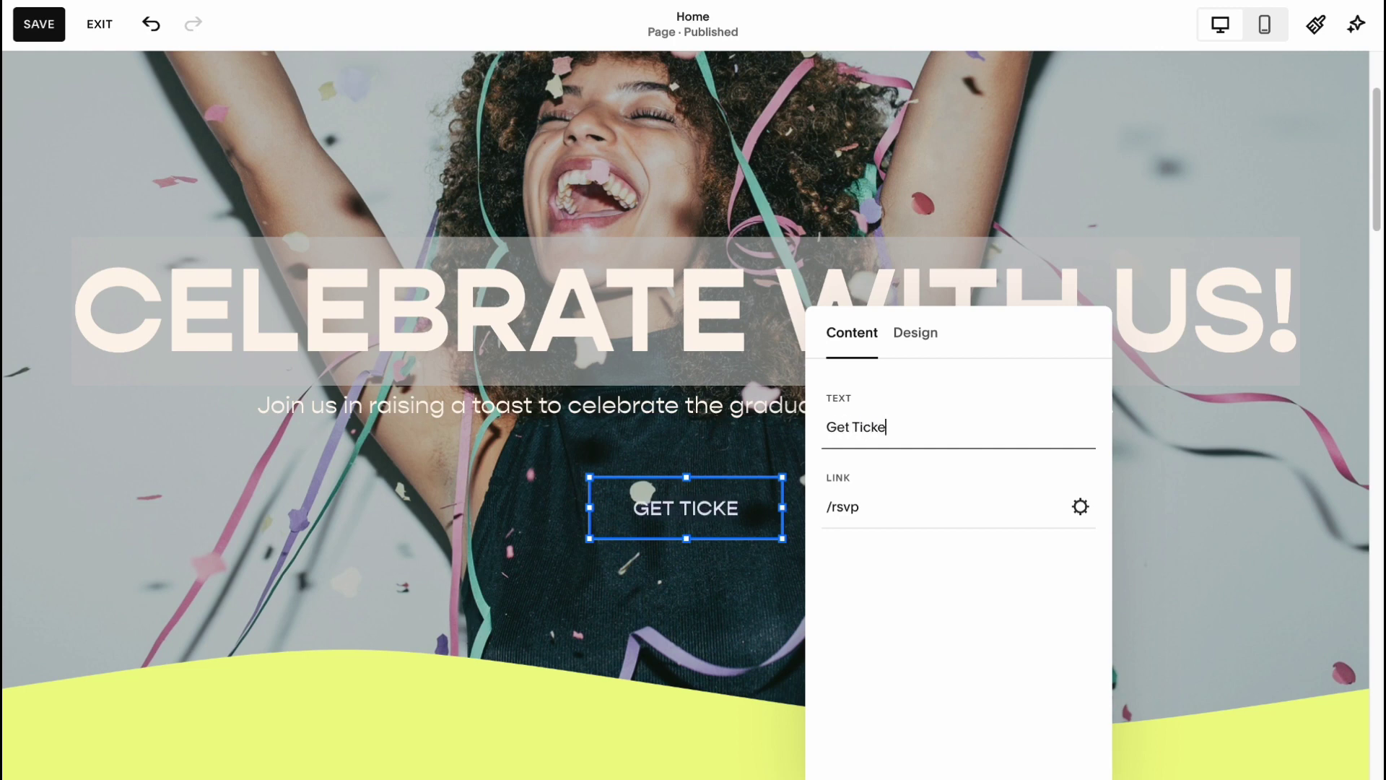
pyautogui.write('t')
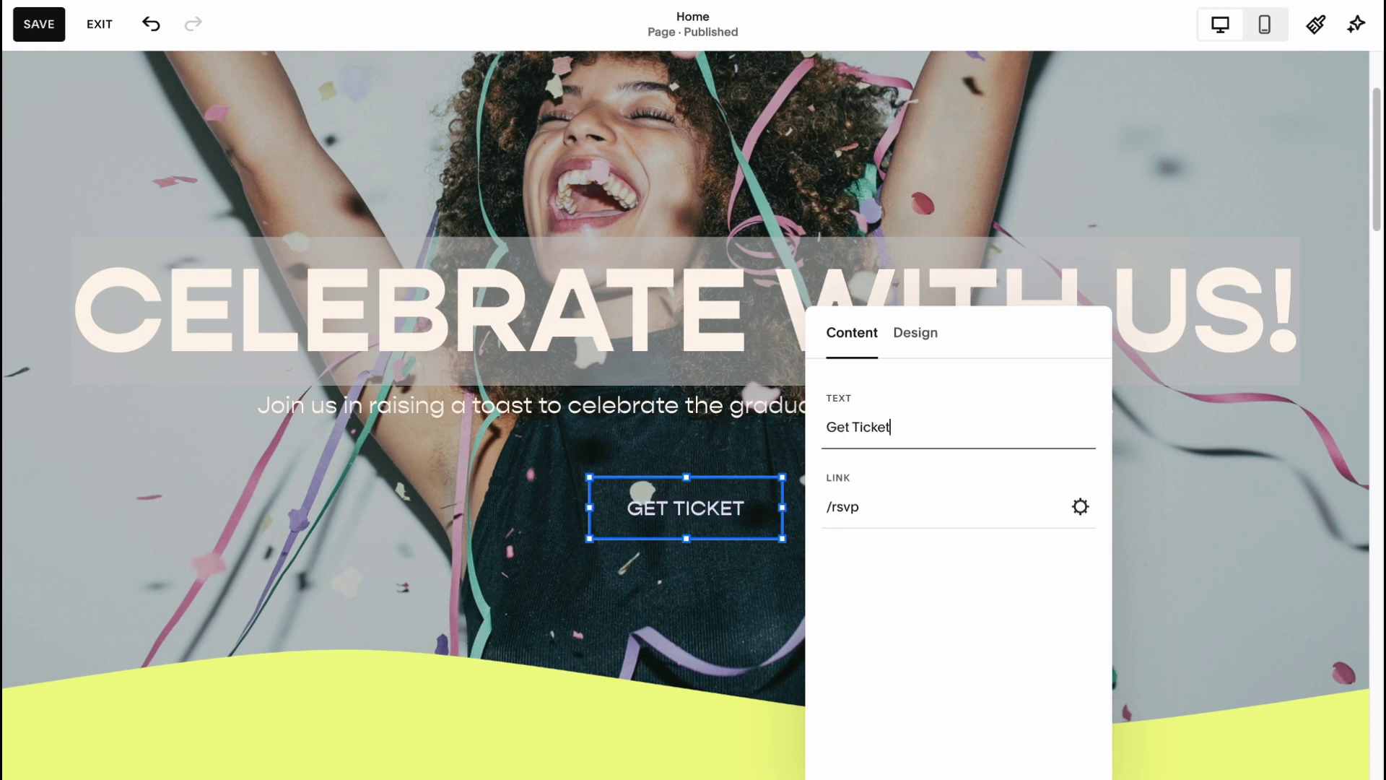
pyautogui.click(915, 341)
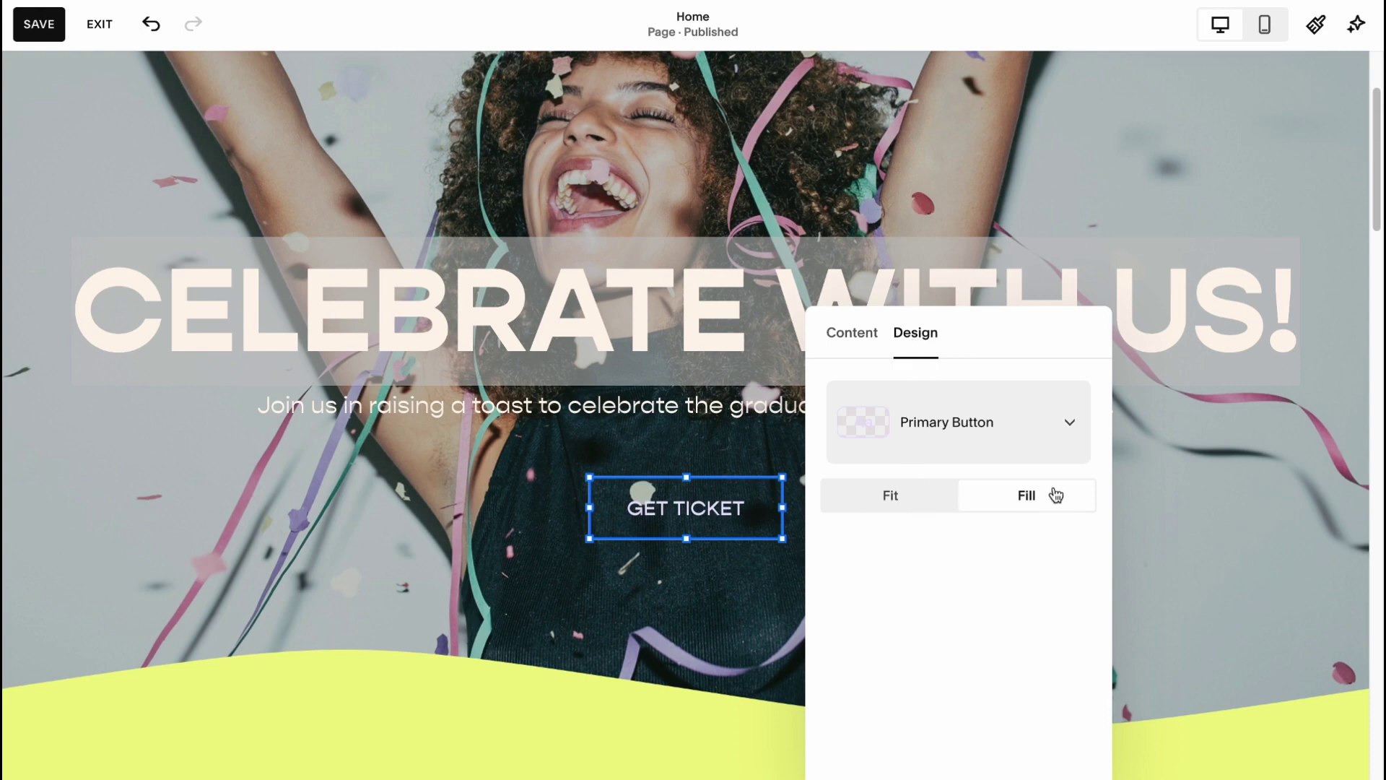
pyautogui.click(551, 442)
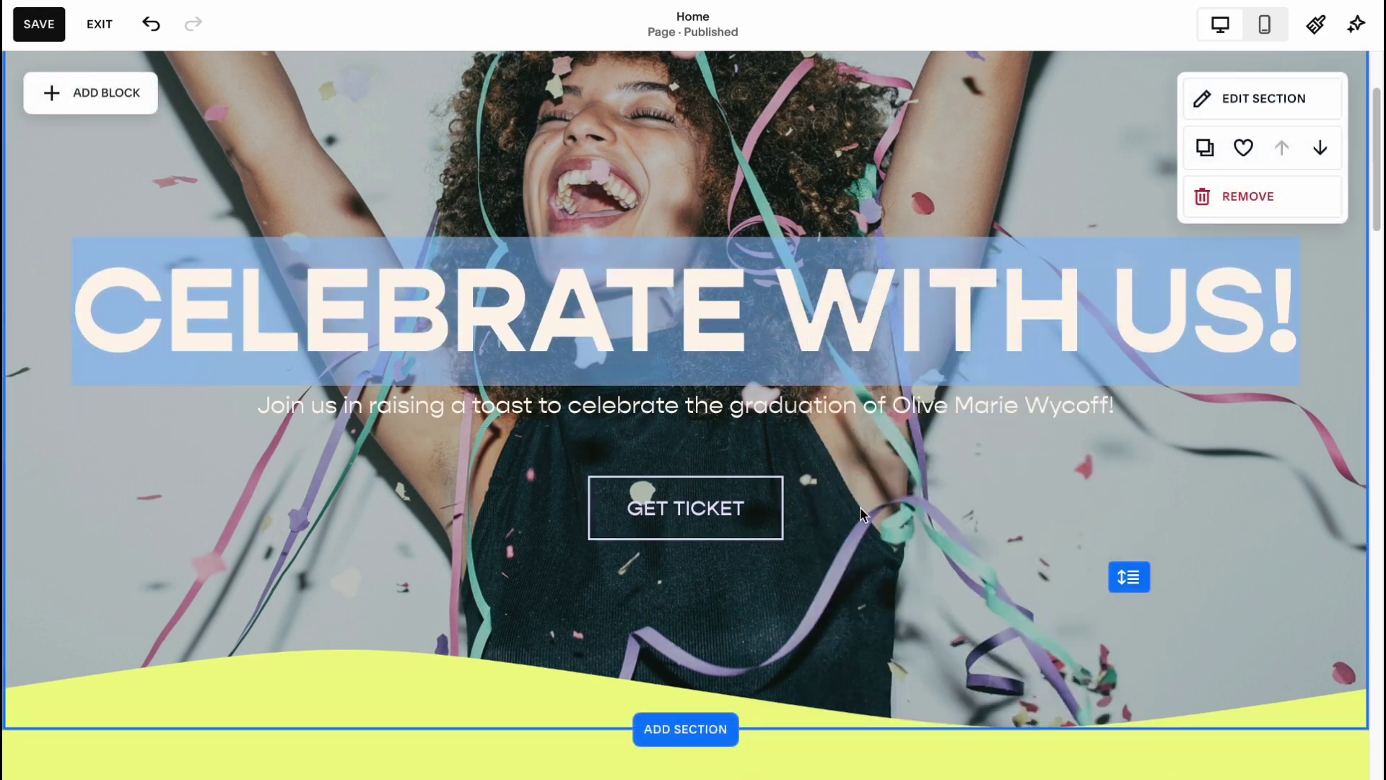
# Scroll the Home page down to the closing yellow RSVP section.
pyautogui.scroll(3, 758, 216)
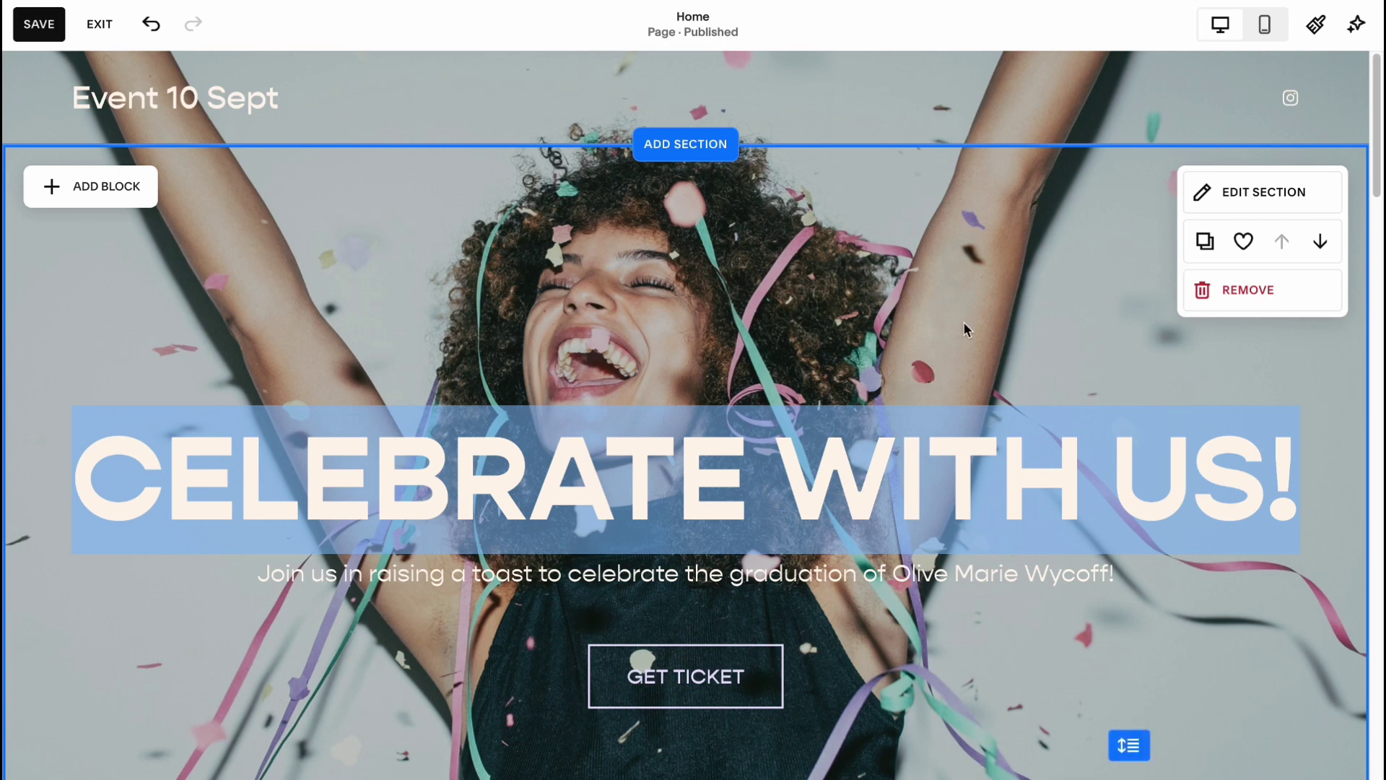
pyautogui.scroll(-1, 902, 325)
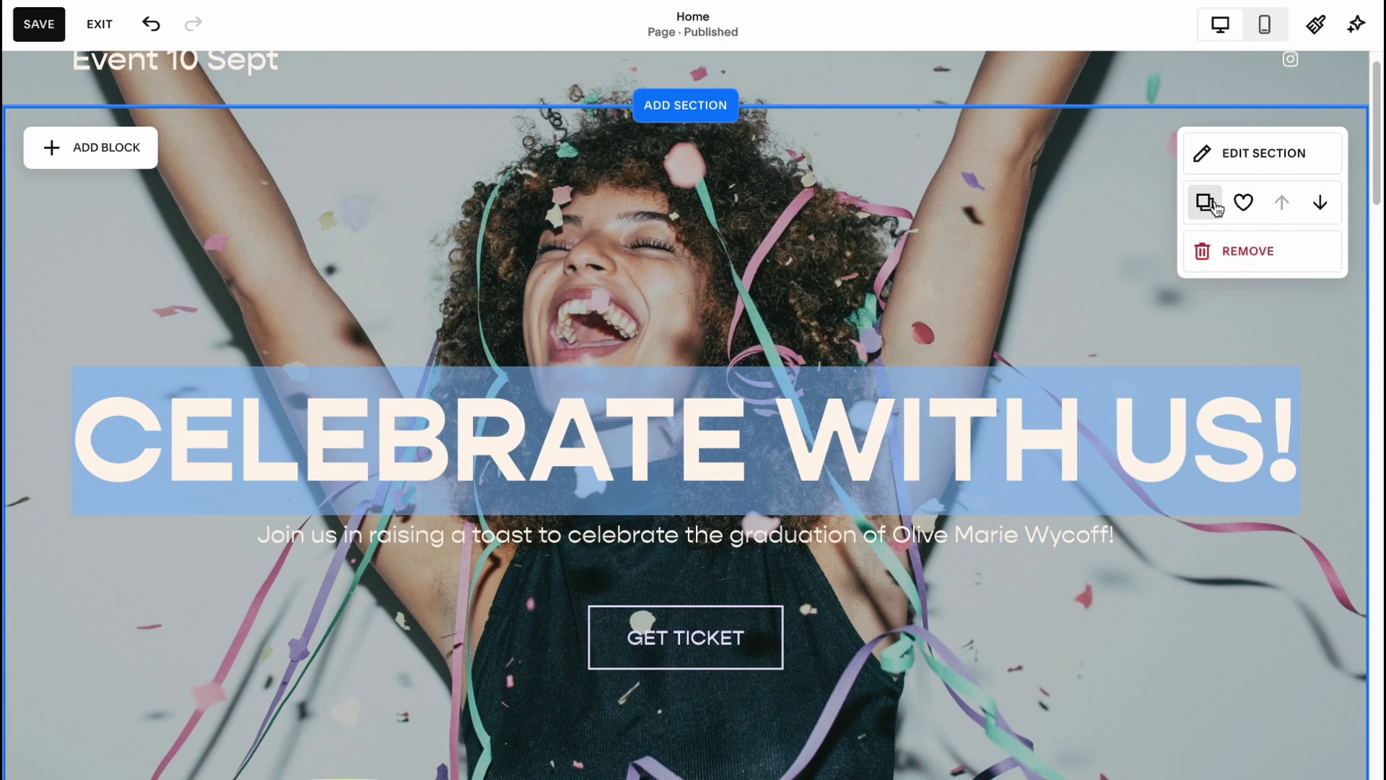
pyautogui.scroll(-15, 840, 419)
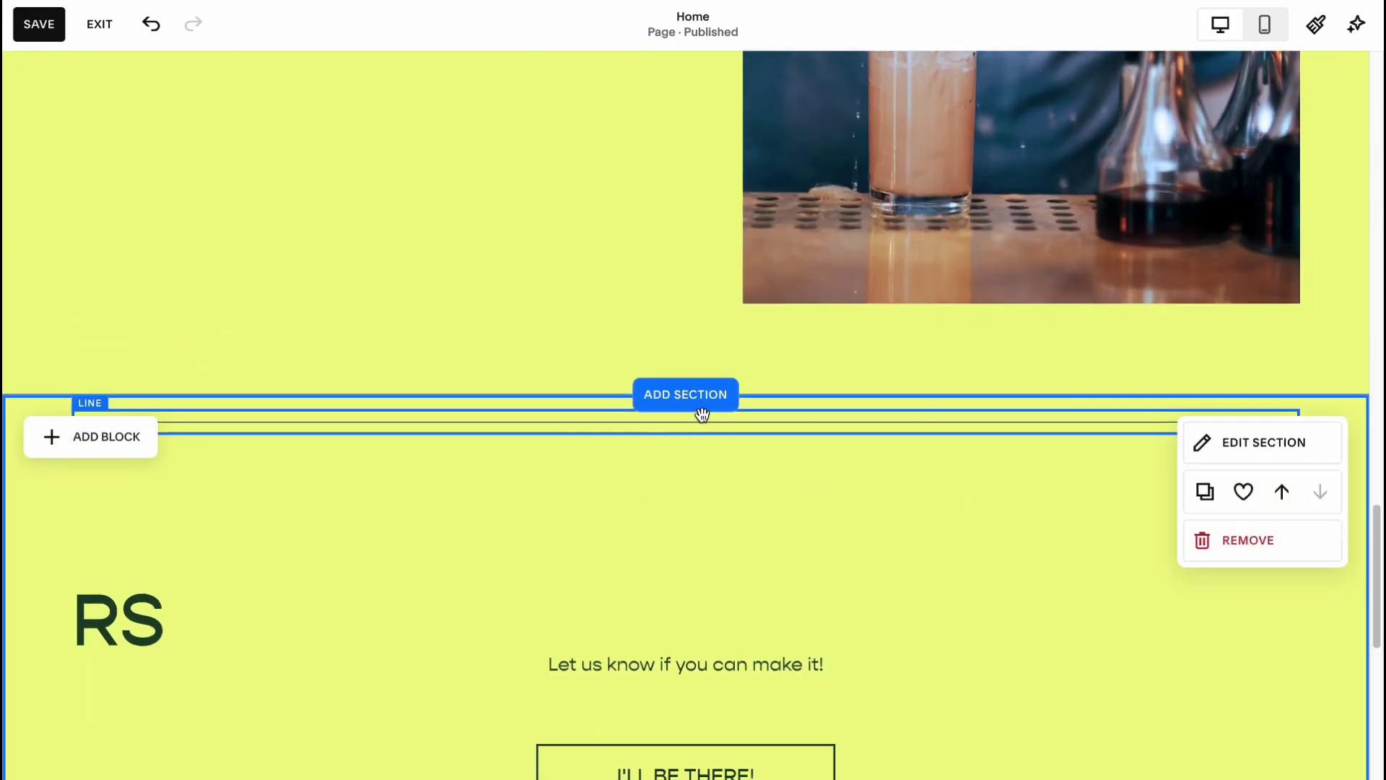
# Insert the People 'Meet the Team' large-portrait layout above the RSVP section.
pyautogui.click(692, 399)
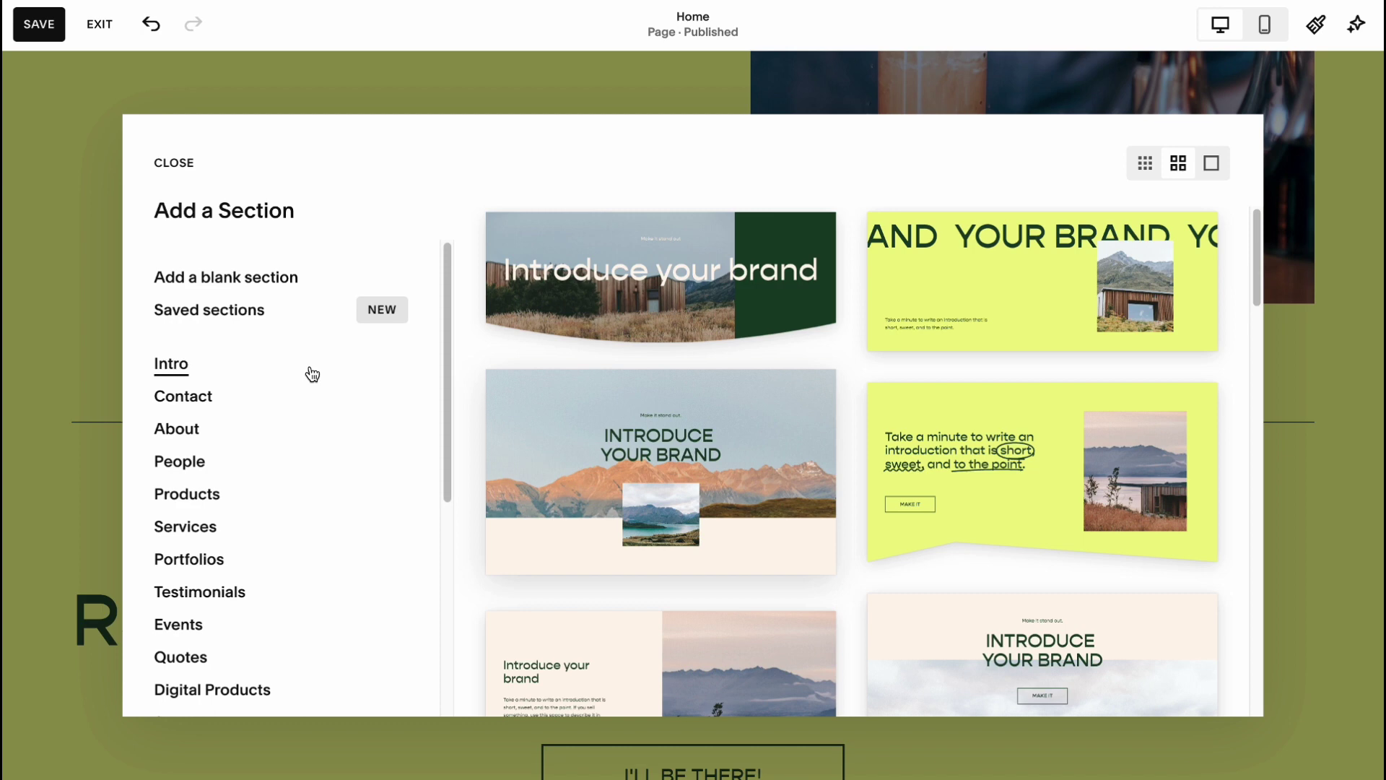
pyautogui.click(177, 463)
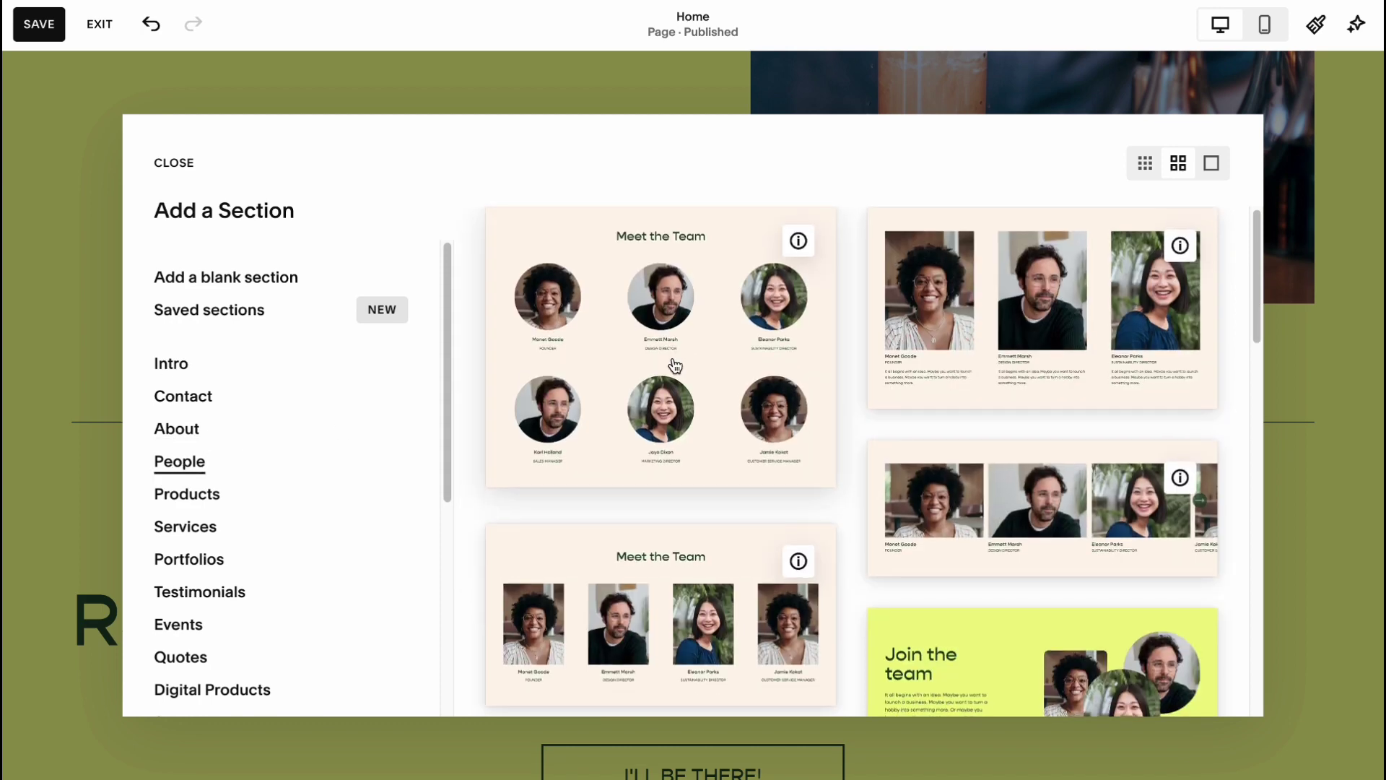
pyautogui.click(996, 292)
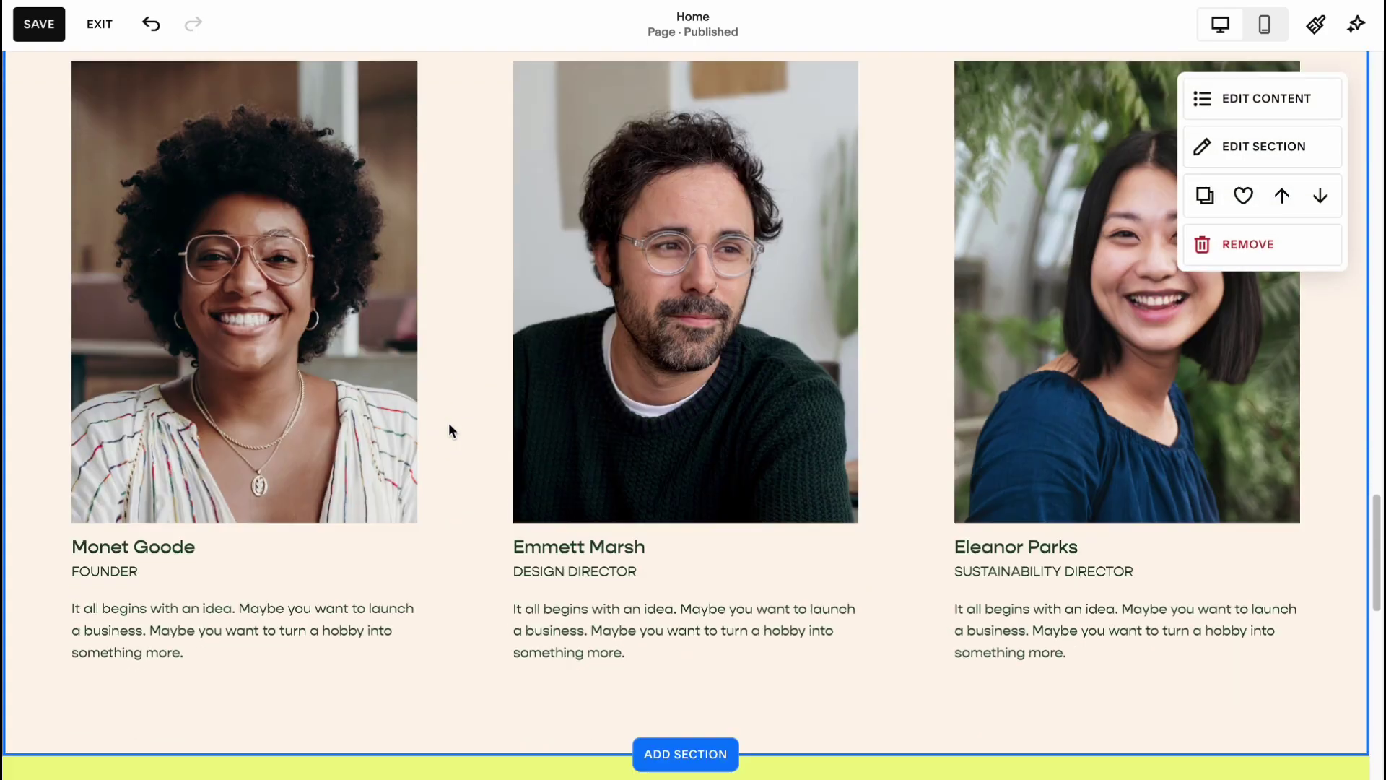
pyautogui.scroll(3, 508, 372)
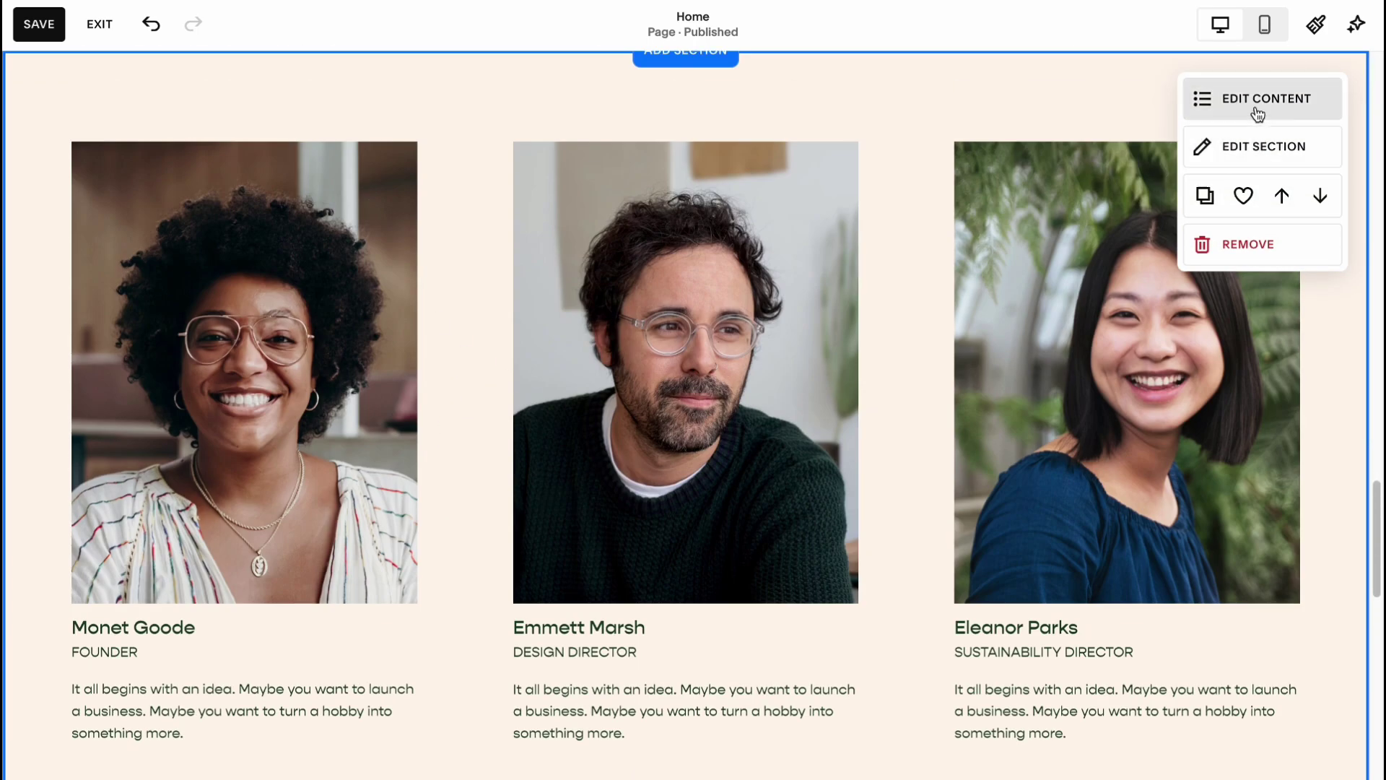
pyautogui.click(1255, 115)
pyautogui.click(1157, 161)
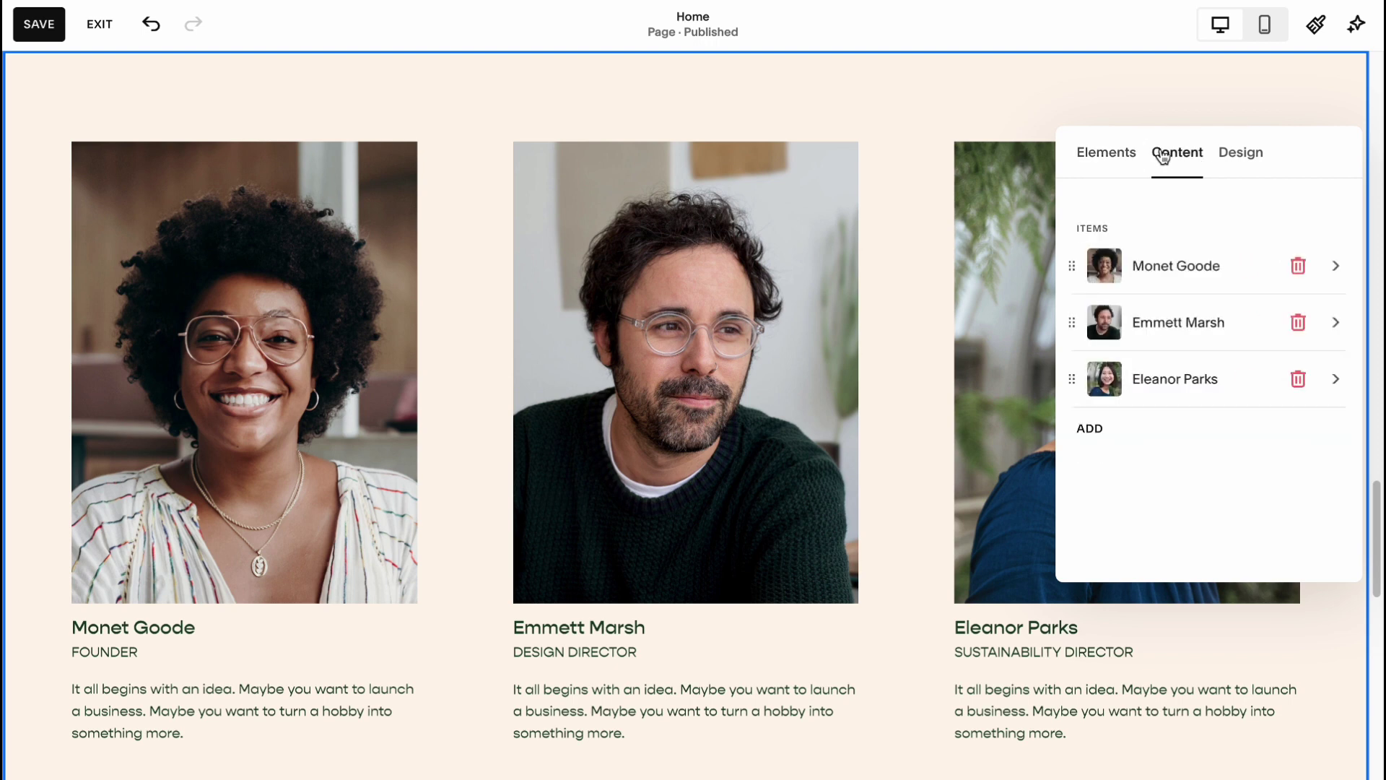
pyautogui.click(1122, 265)
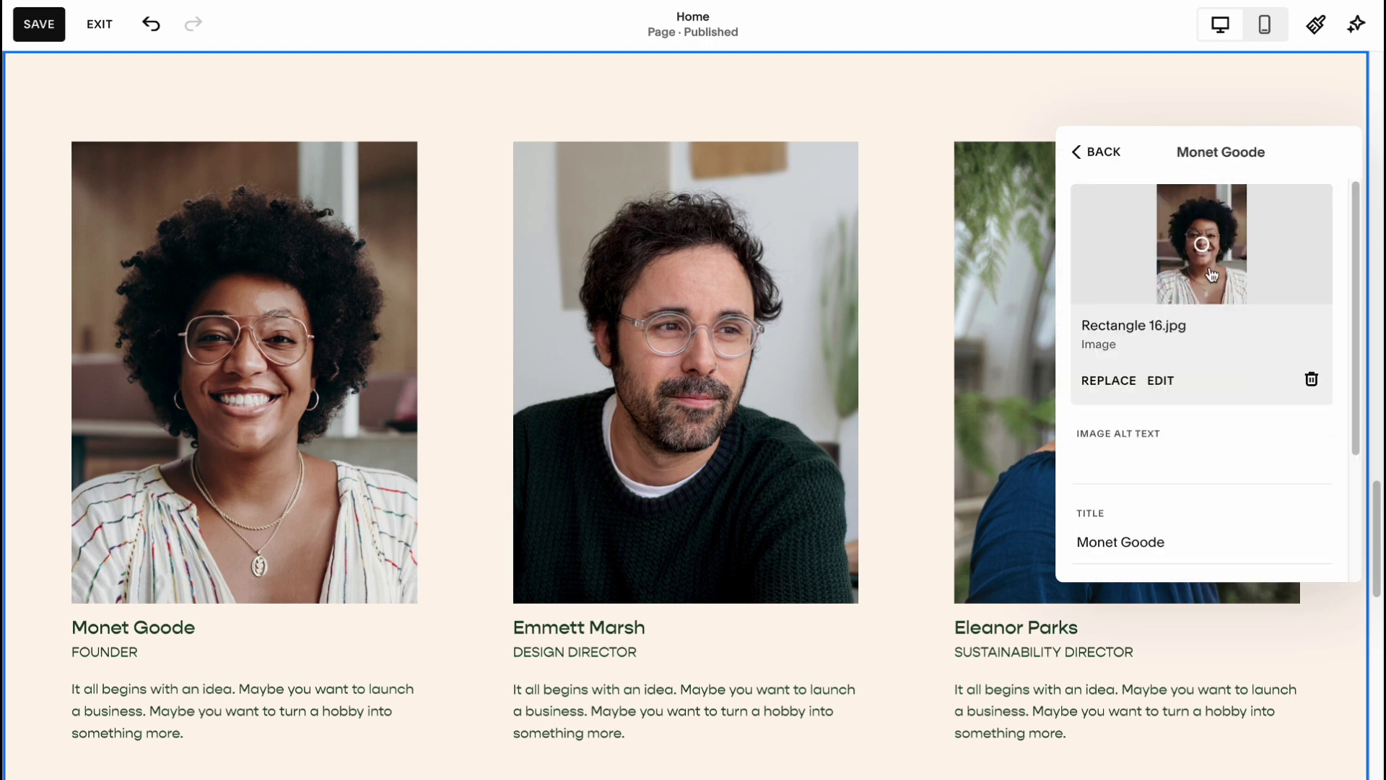
pyautogui.scroll(-3, 1219, 288)
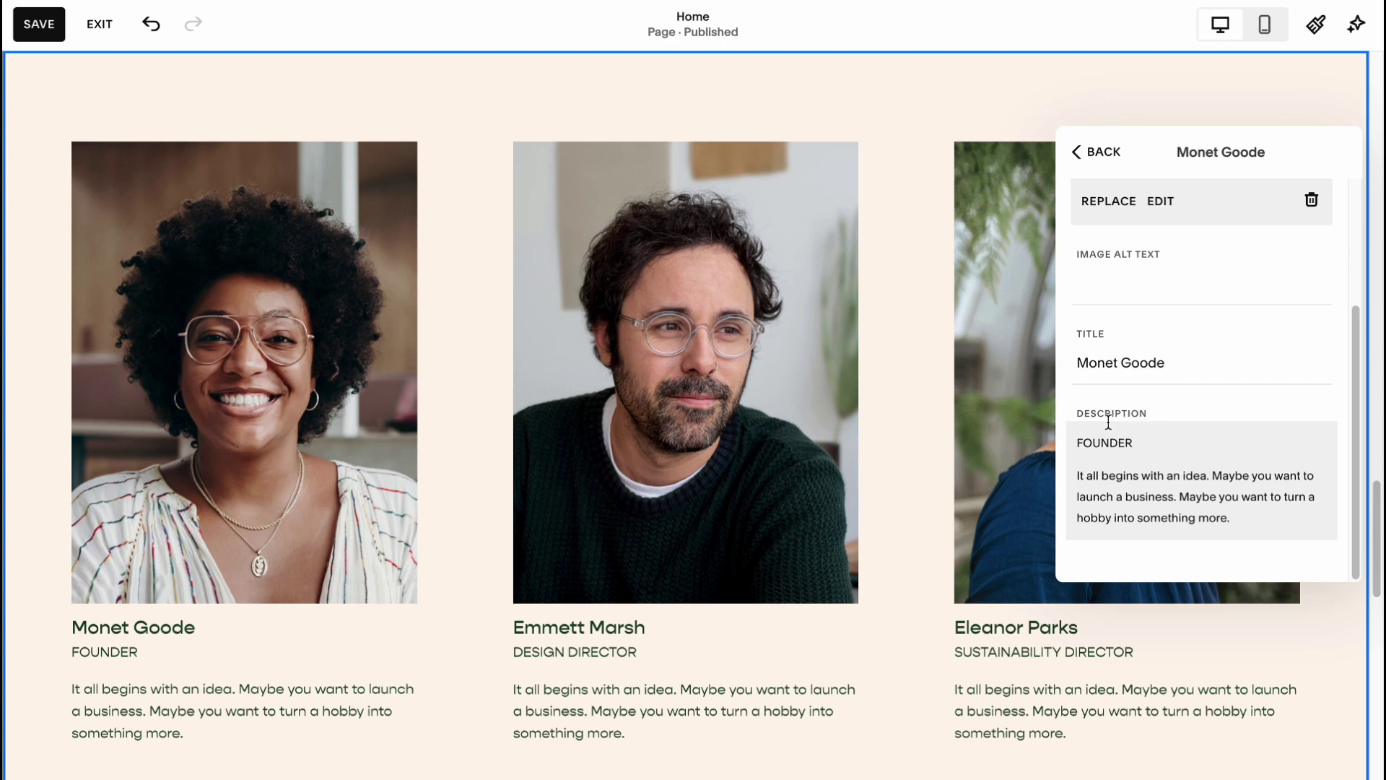
pyautogui.click(1095, 162)
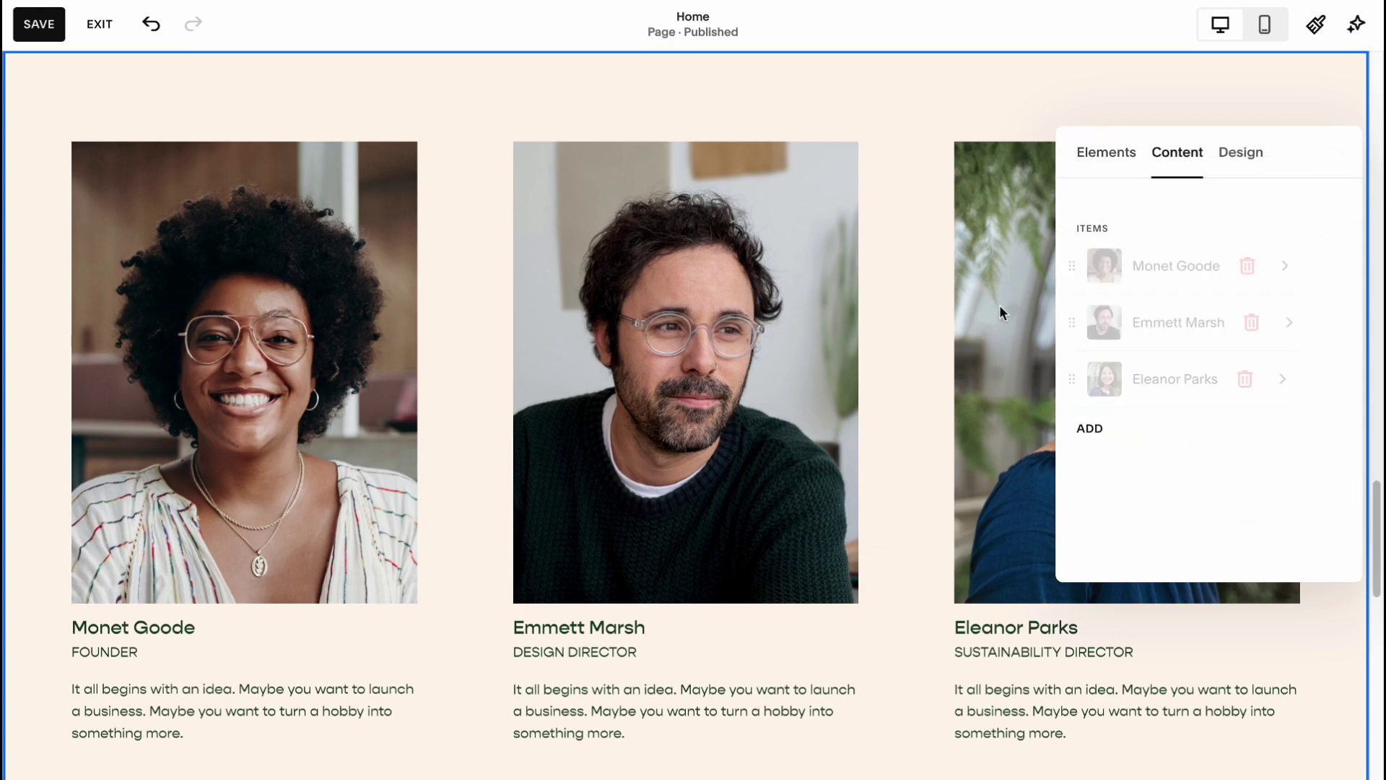
# Remove the yellow RSVP section so People sits directly above the #OLIVEGRAD2022 footer.
pyautogui.click(1142, 101)
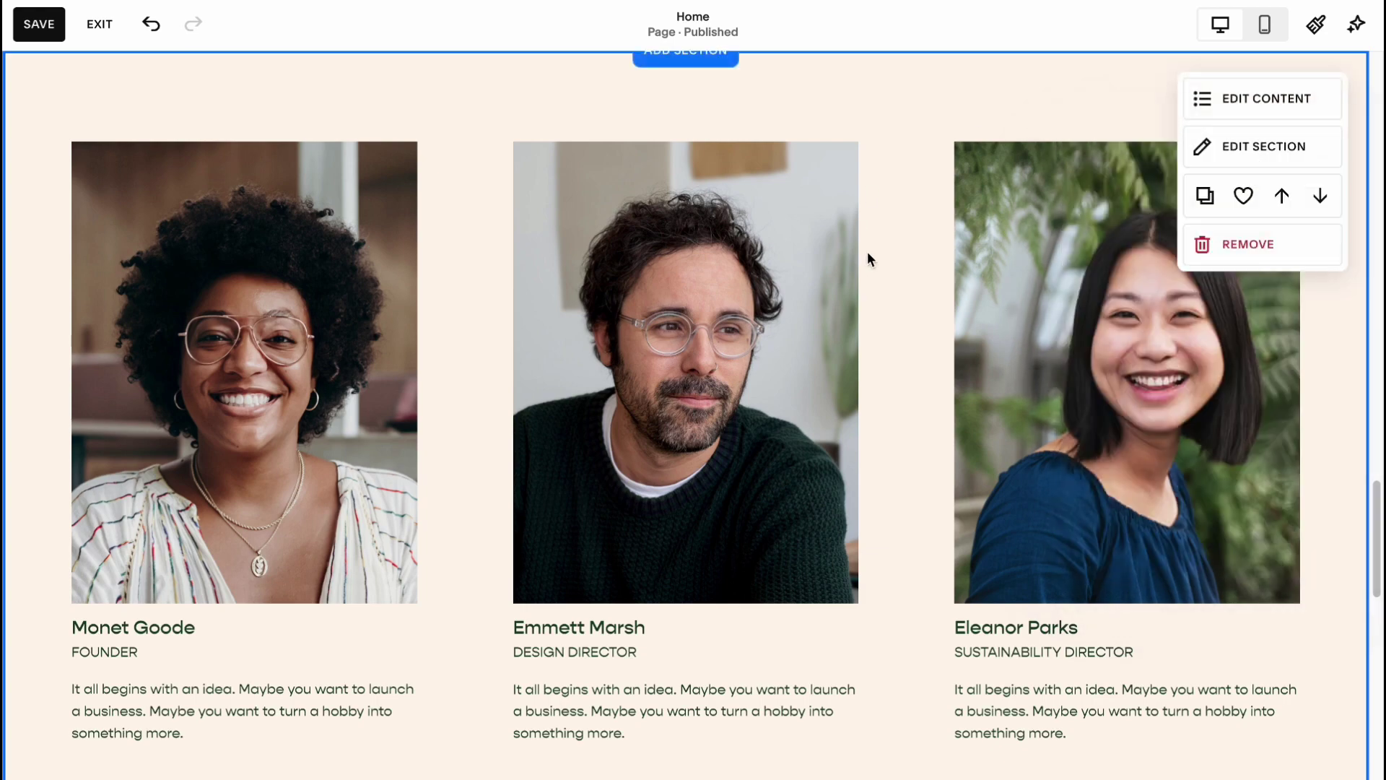
pyautogui.scroll(-6, 859, 361)
pyautogui.scroll(-1, 832, 383)
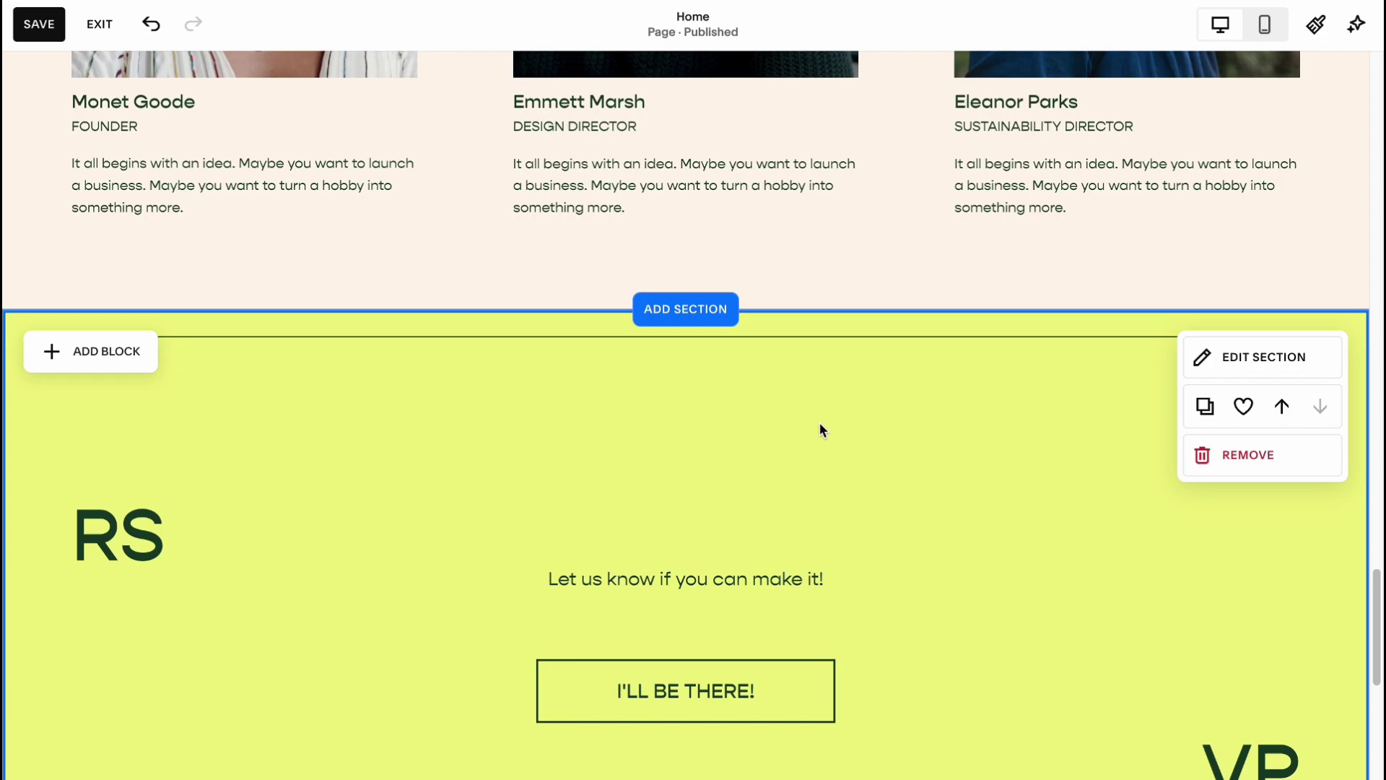
pyautogui.scroll(-3, 820, 429)
pyautogui.click(1223, 273)
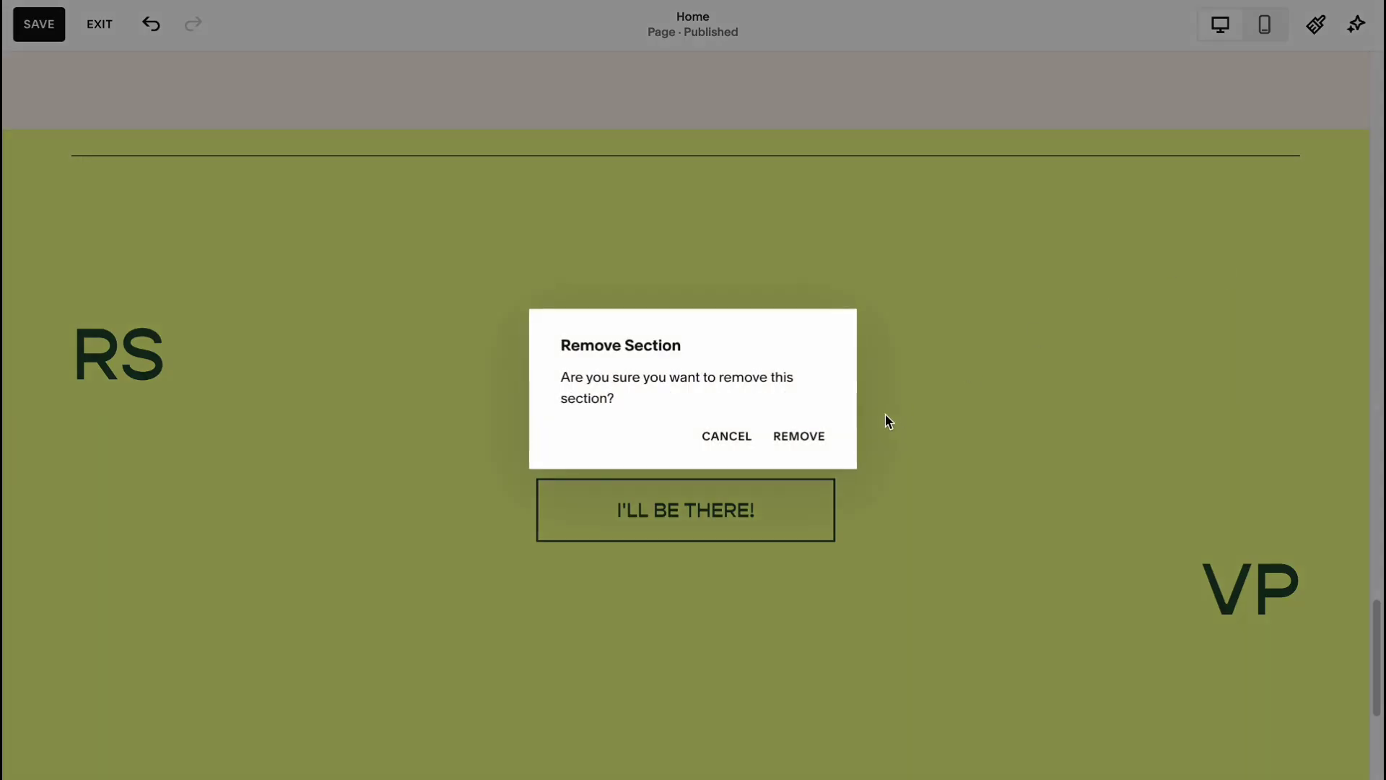
pyautogui.click(799, 436)
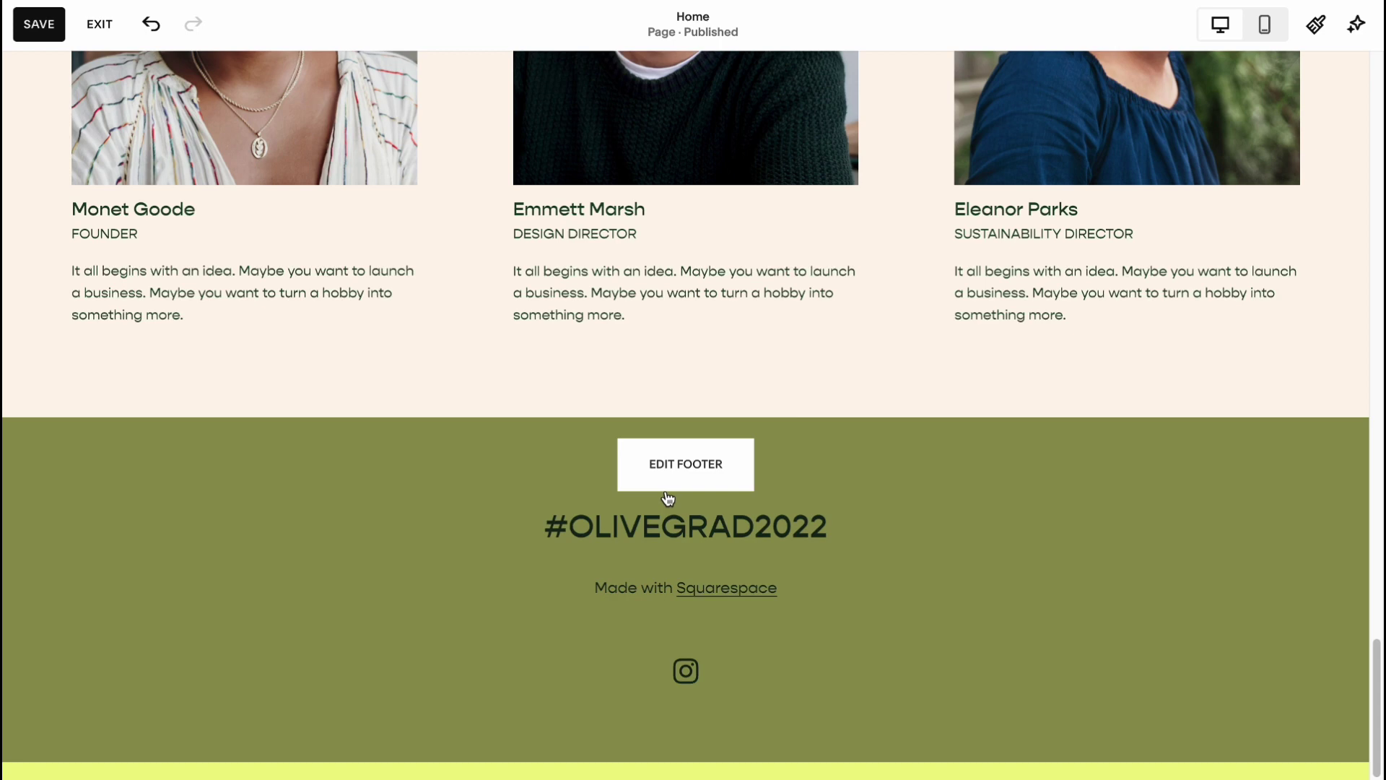
pyautogui.click(668, 480)
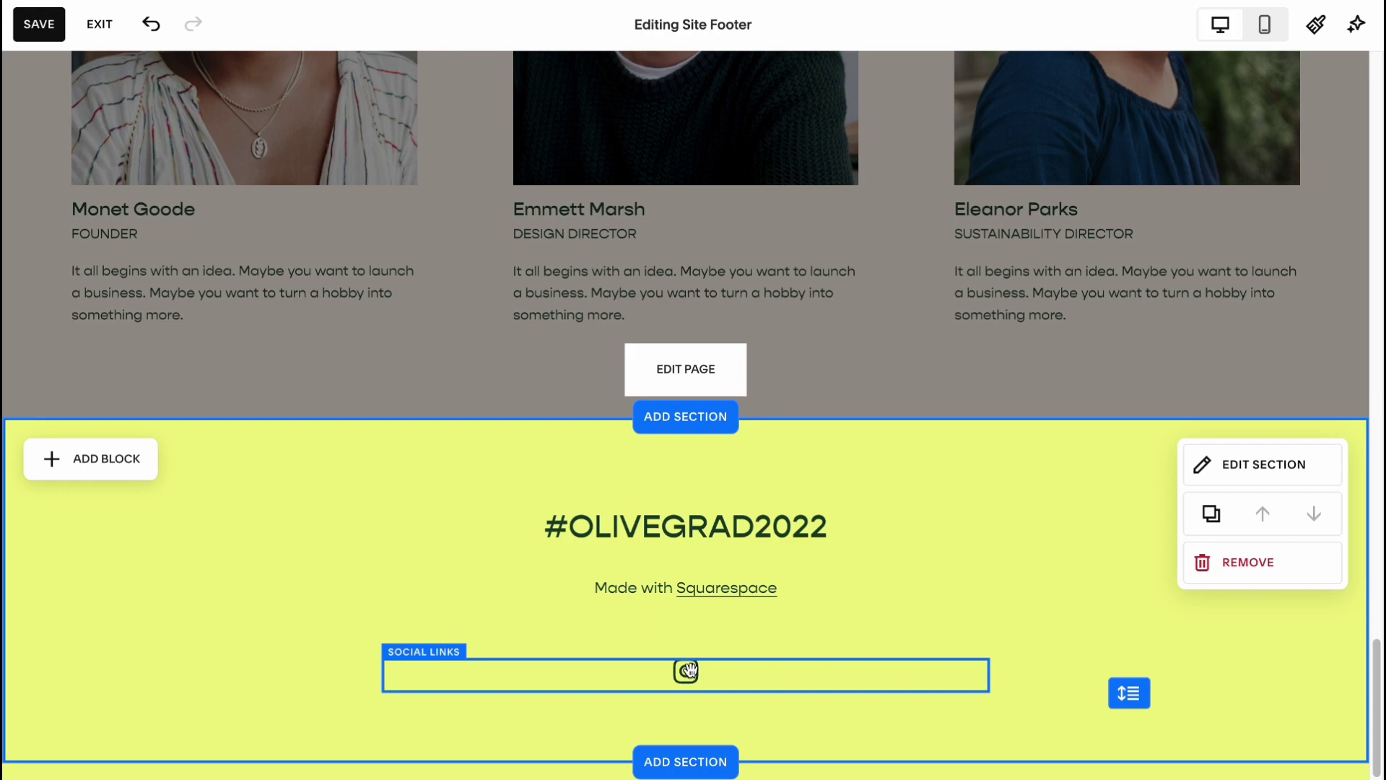
pyautogui.click(987, 409)
pyautogui.scroll(10, 981, 419)
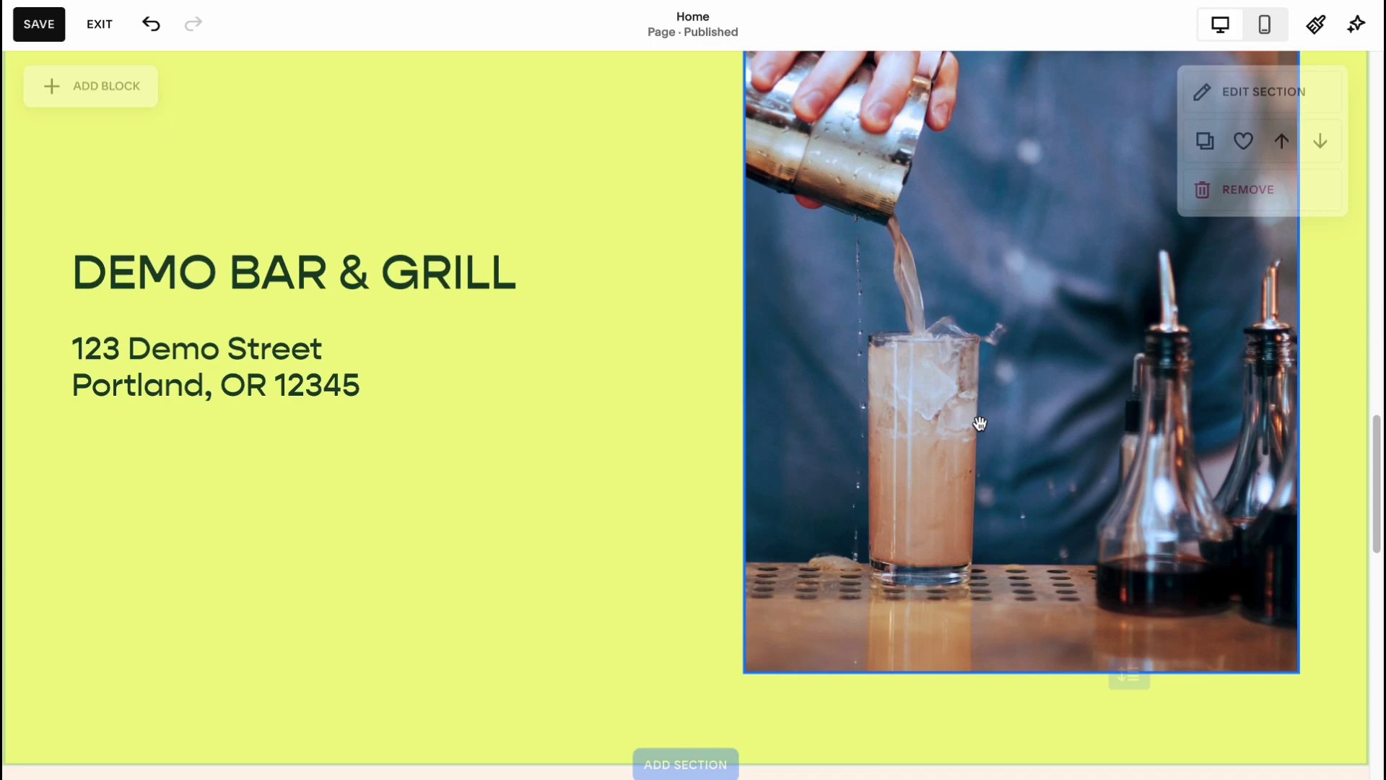
pyautogui.scroll(5, 800, 442)
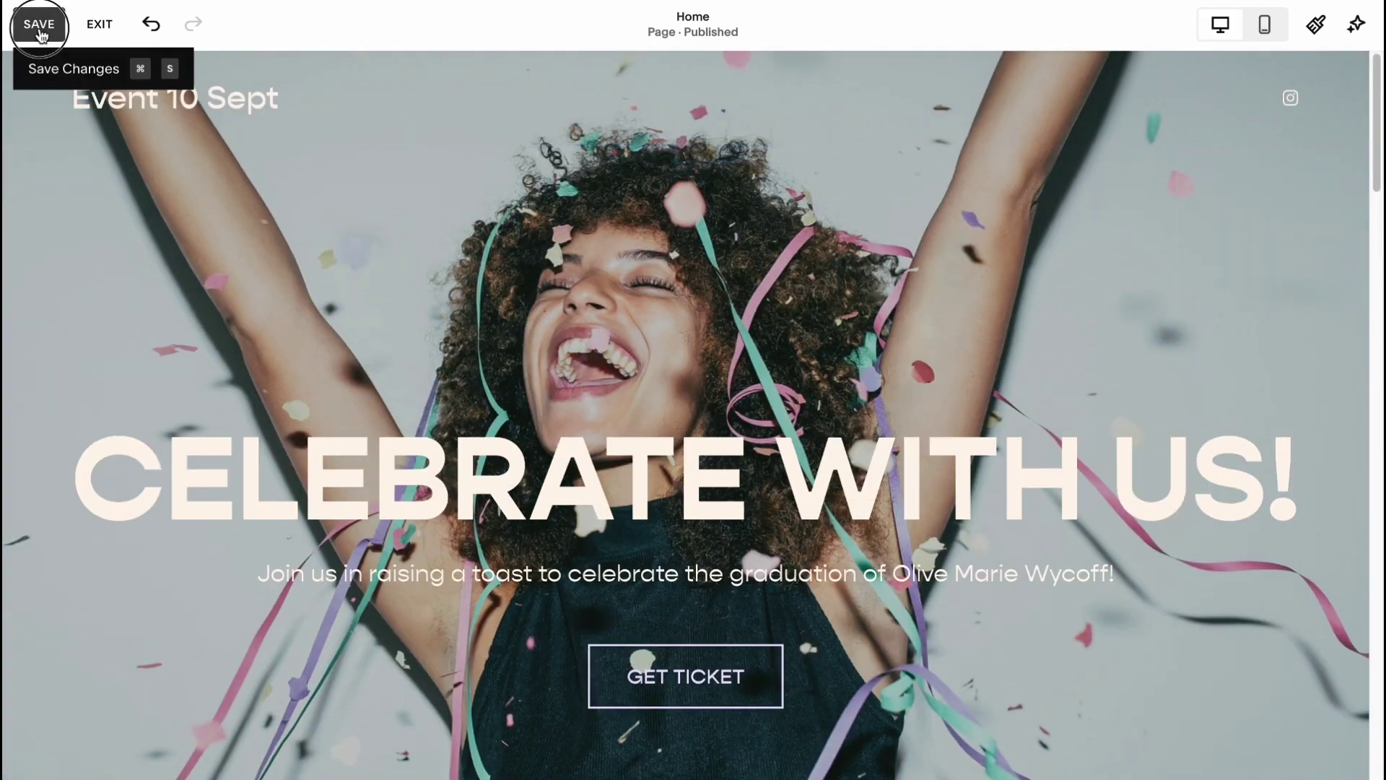
# Save the page edits, exit the editor and bring up the Select a Plan page.
pyautogui.click(57, 34)
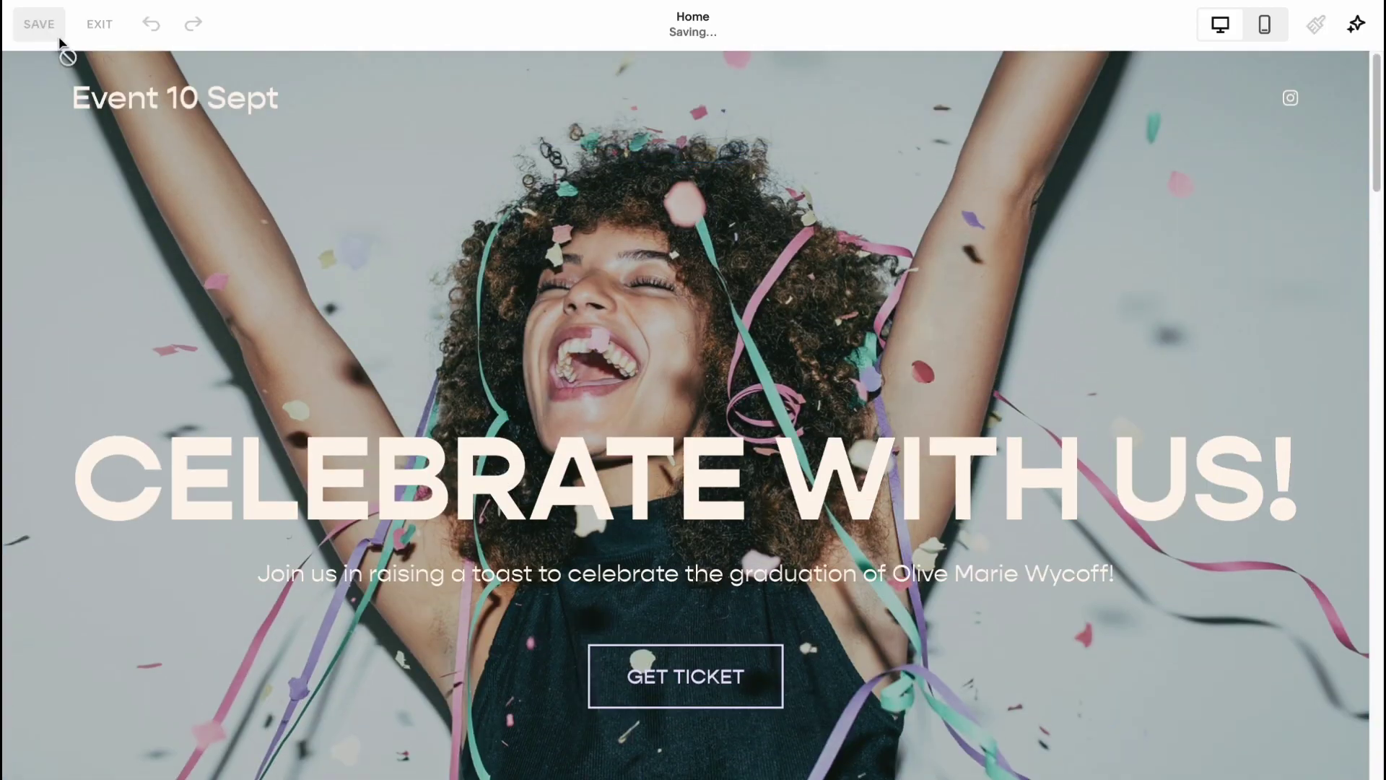
pyautogui.click(99, 25)
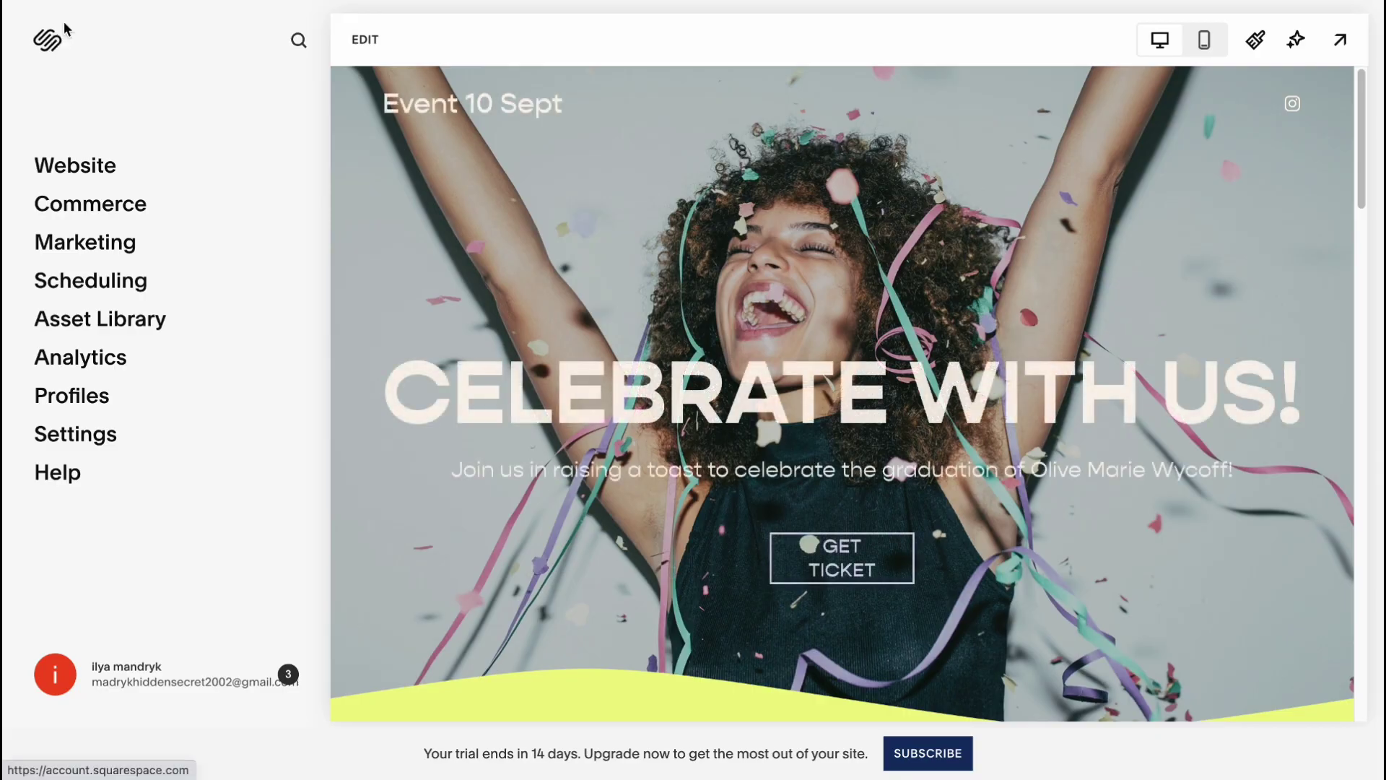
pyautogui.click(49, 39)
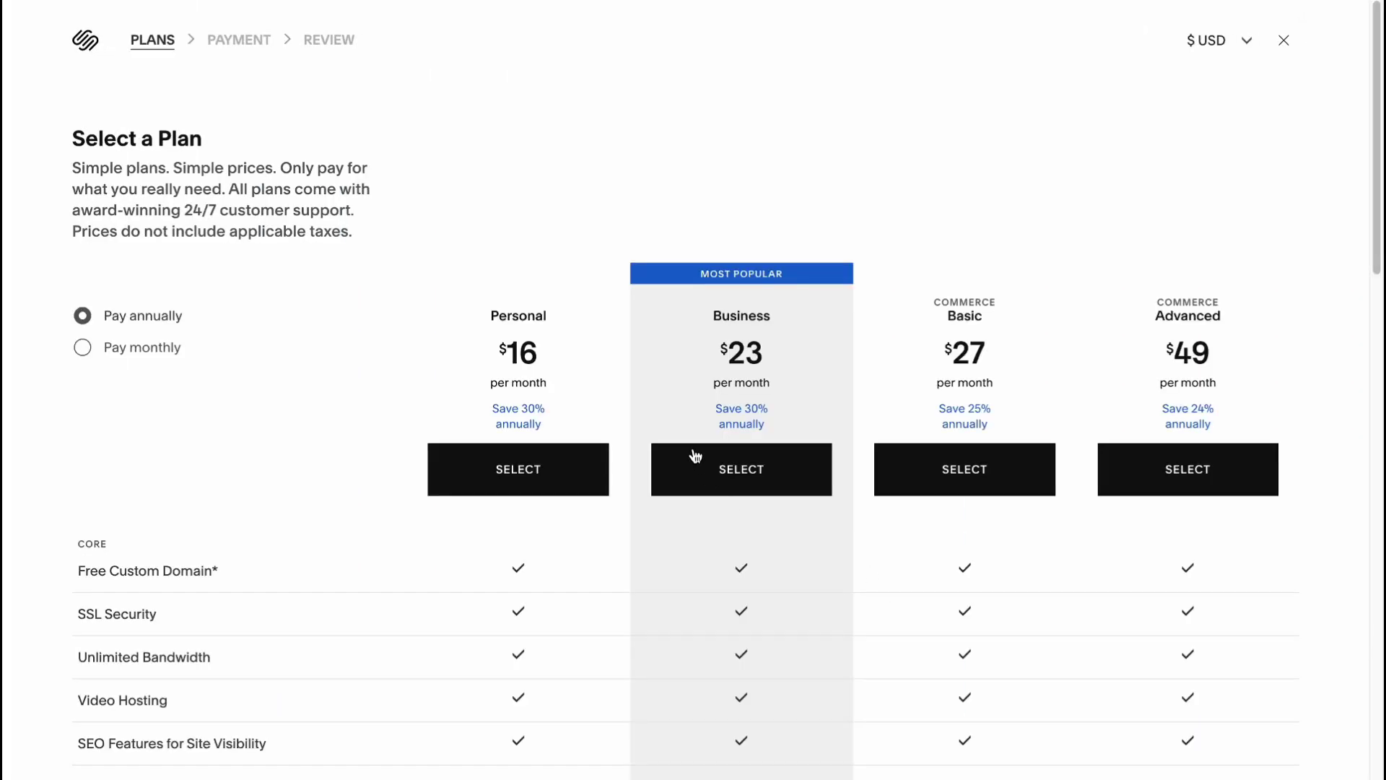
pyautogui.scroll(-1, 679, 426)
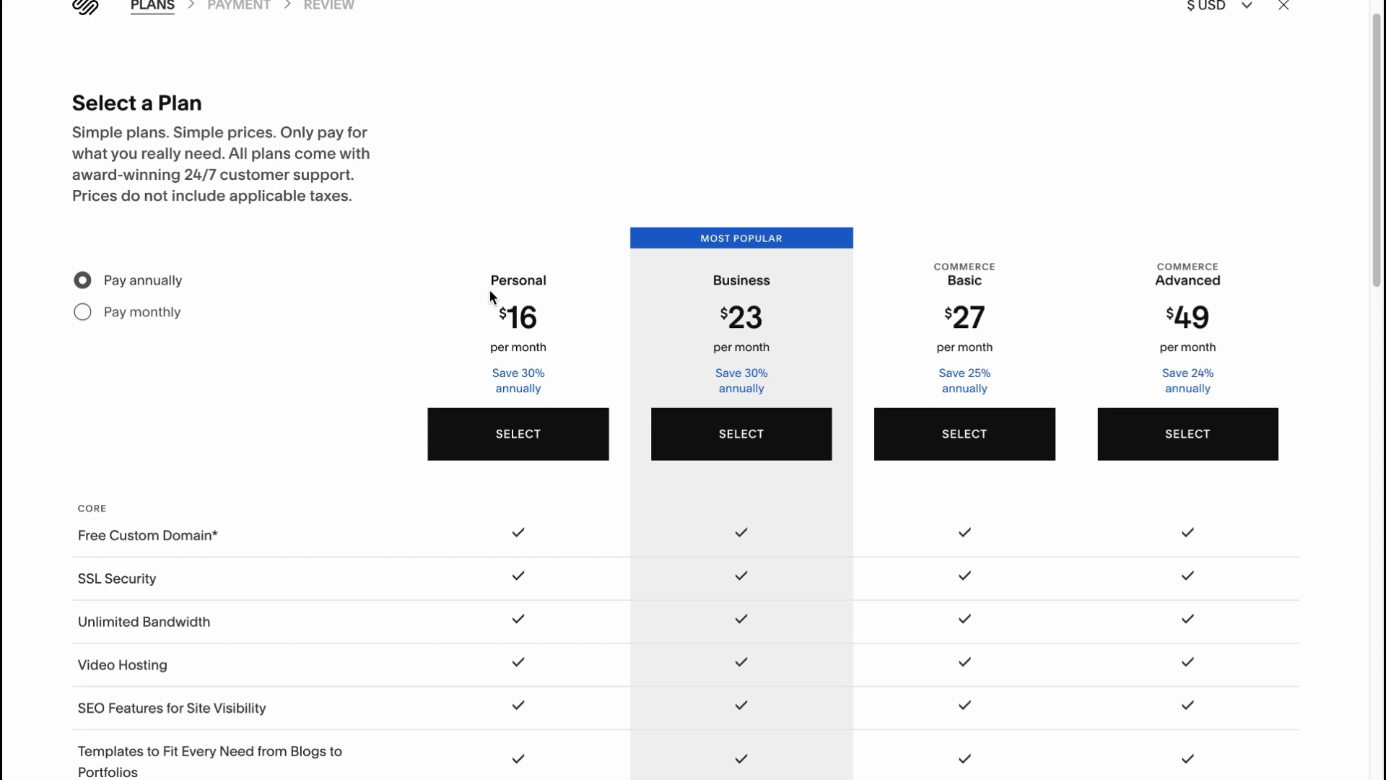
pyautogui.moveTo(491, 274); pyautogui.dragTo(614, 278)
pyautogui.moveTo(713, 282); pyautogui.dragTo(820, 292)
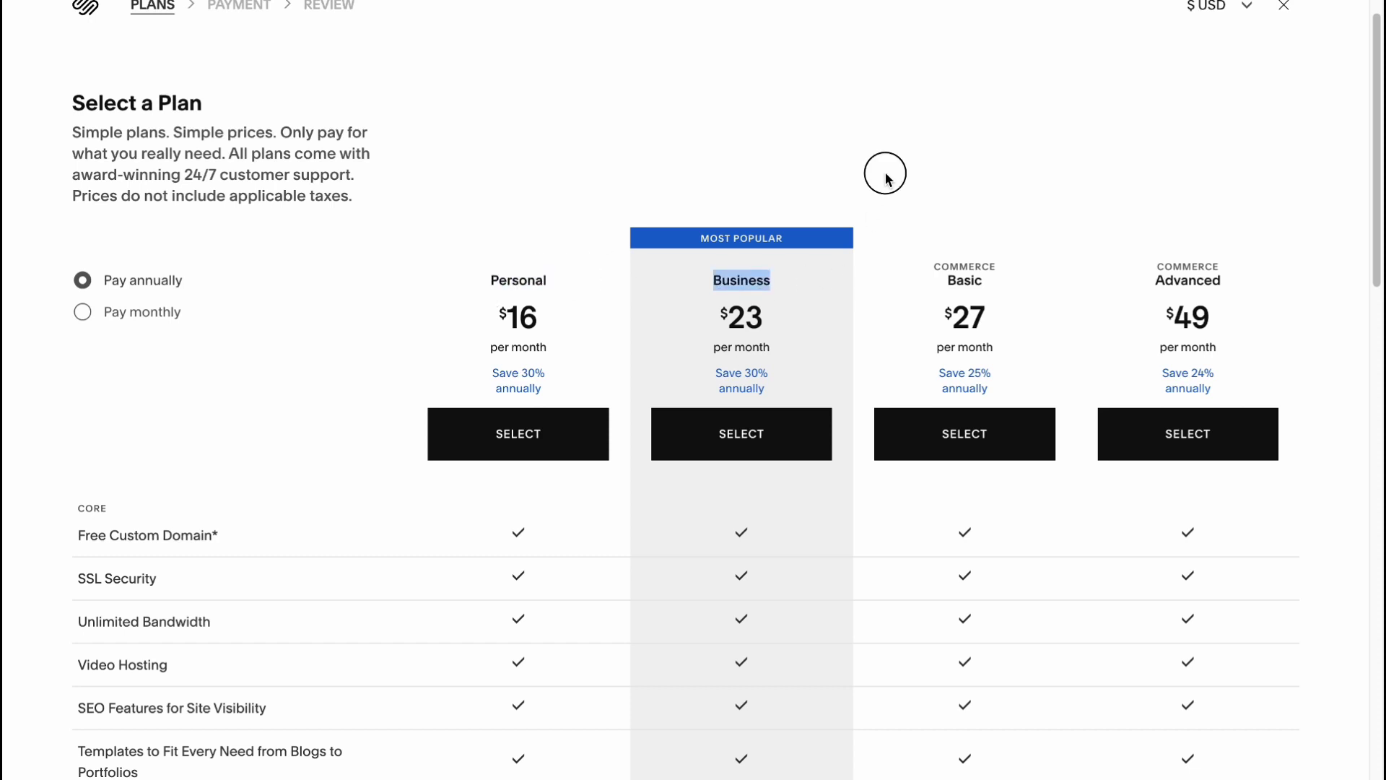
pyautogui.click(922, 303)
pyautogui.moveTo(927, 278); pyautogui.dragTo(1224, 285)
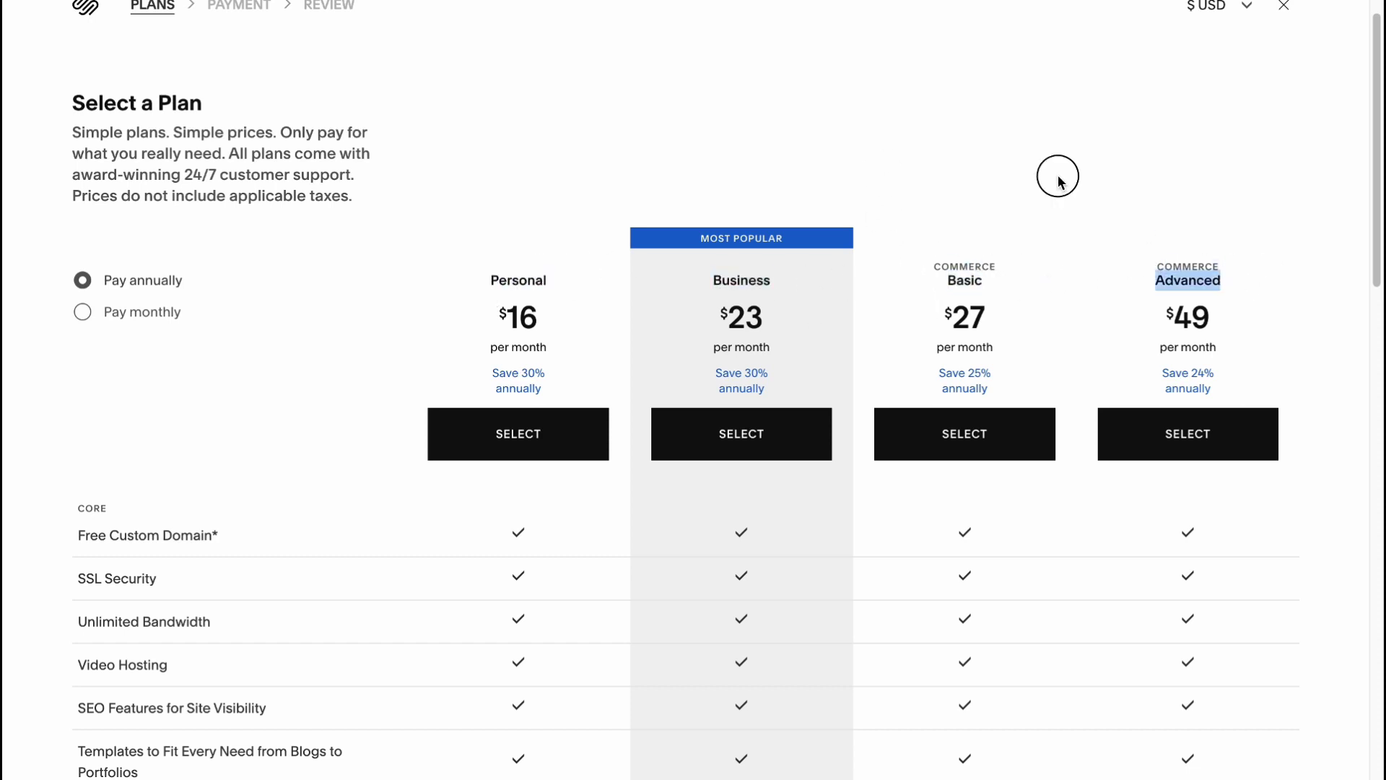
pyautogui.click(1060, 177)
pyautogui.scroll(-1, 717, 154)
pyautogui.scroll(-3, 722, 168)
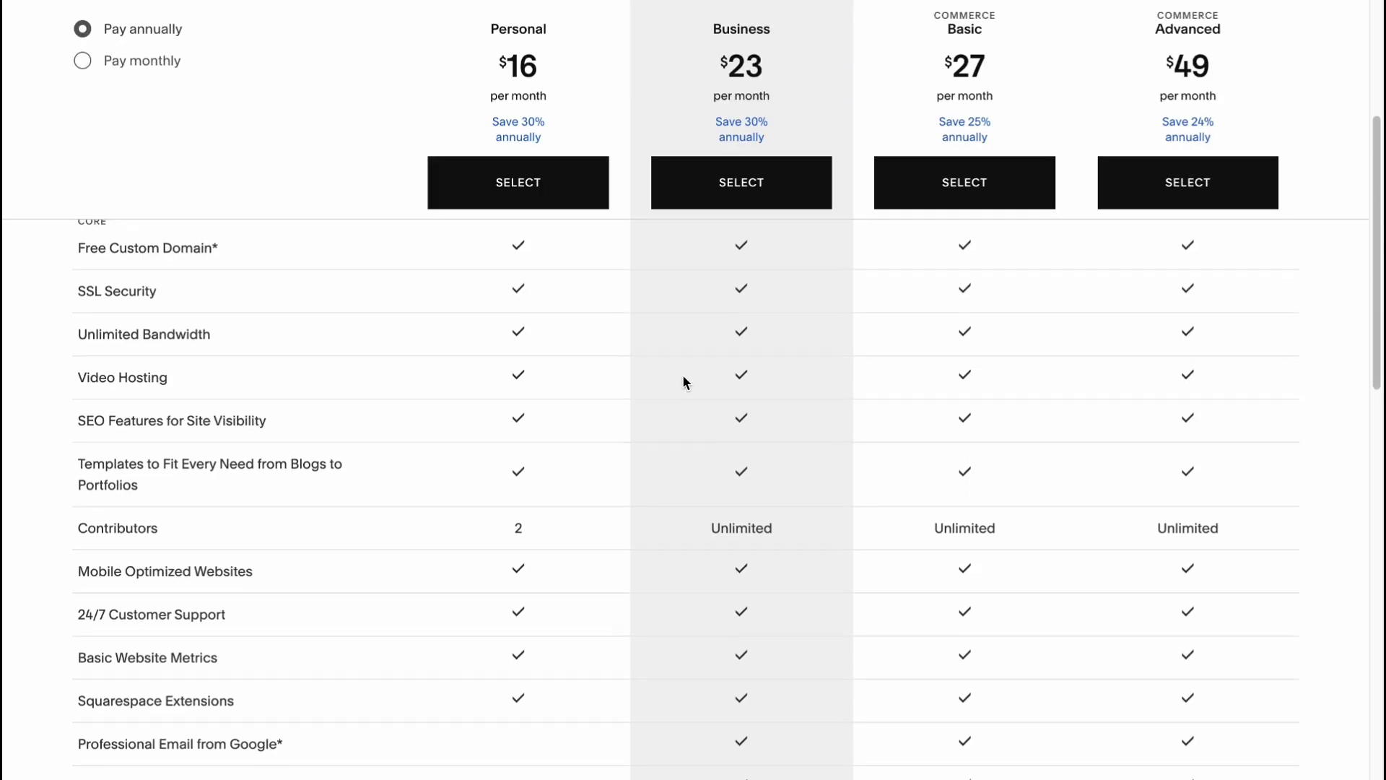
pyautogui.scroll(3, 684, 381)
pyautogui.scroll(-10, 682, 374)
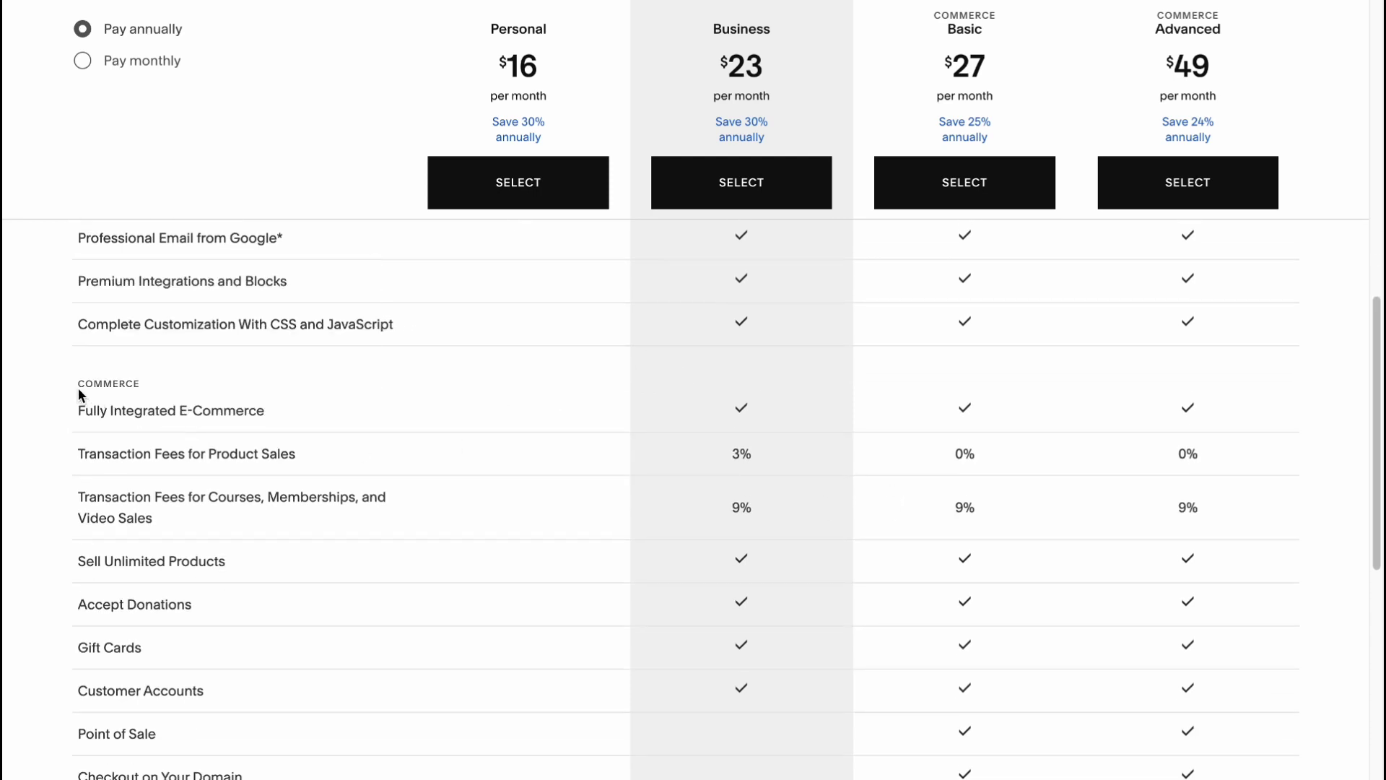
pyautogui.moveTo(80, 394); pyautogui.dragTo(192, 378)
pyautogui.scroll(-3, 559, 465)
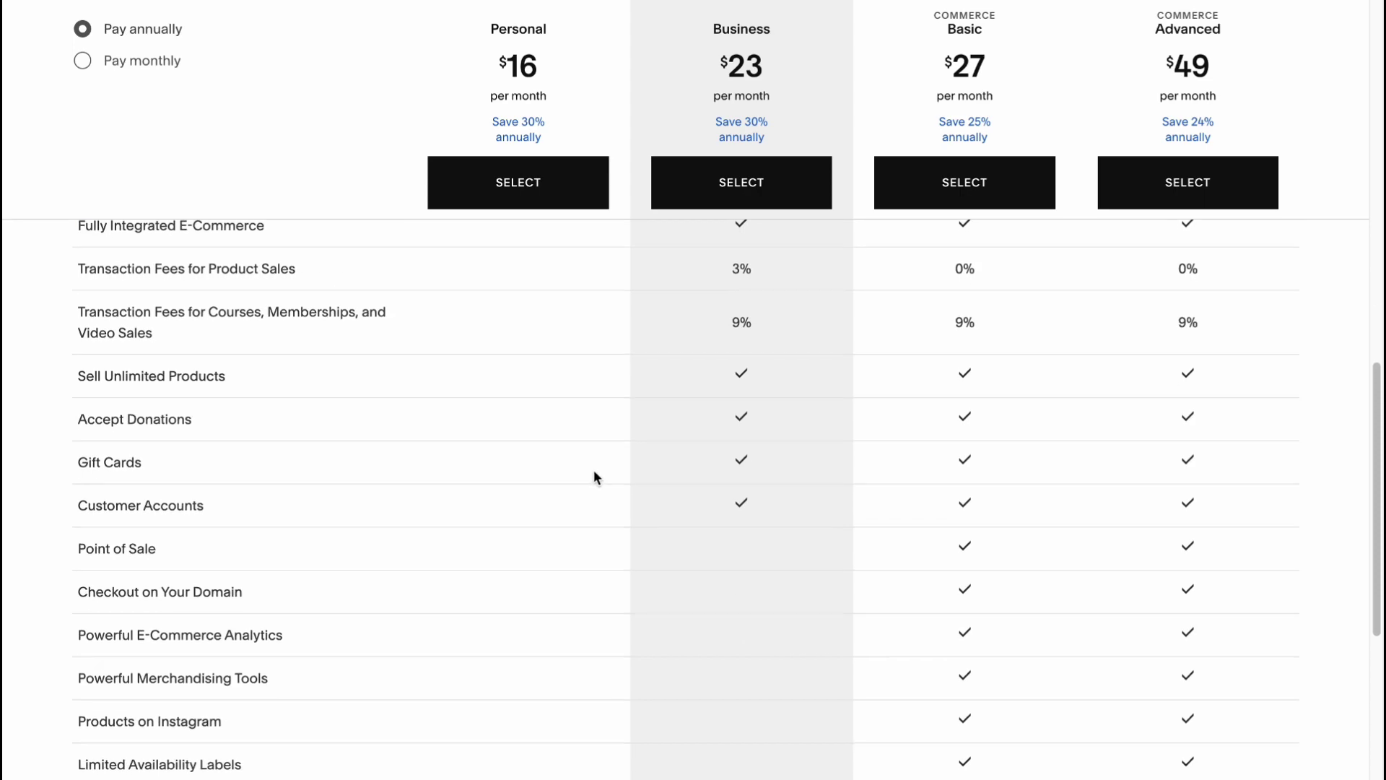
pyautogui.scroll(10, 675, 509)
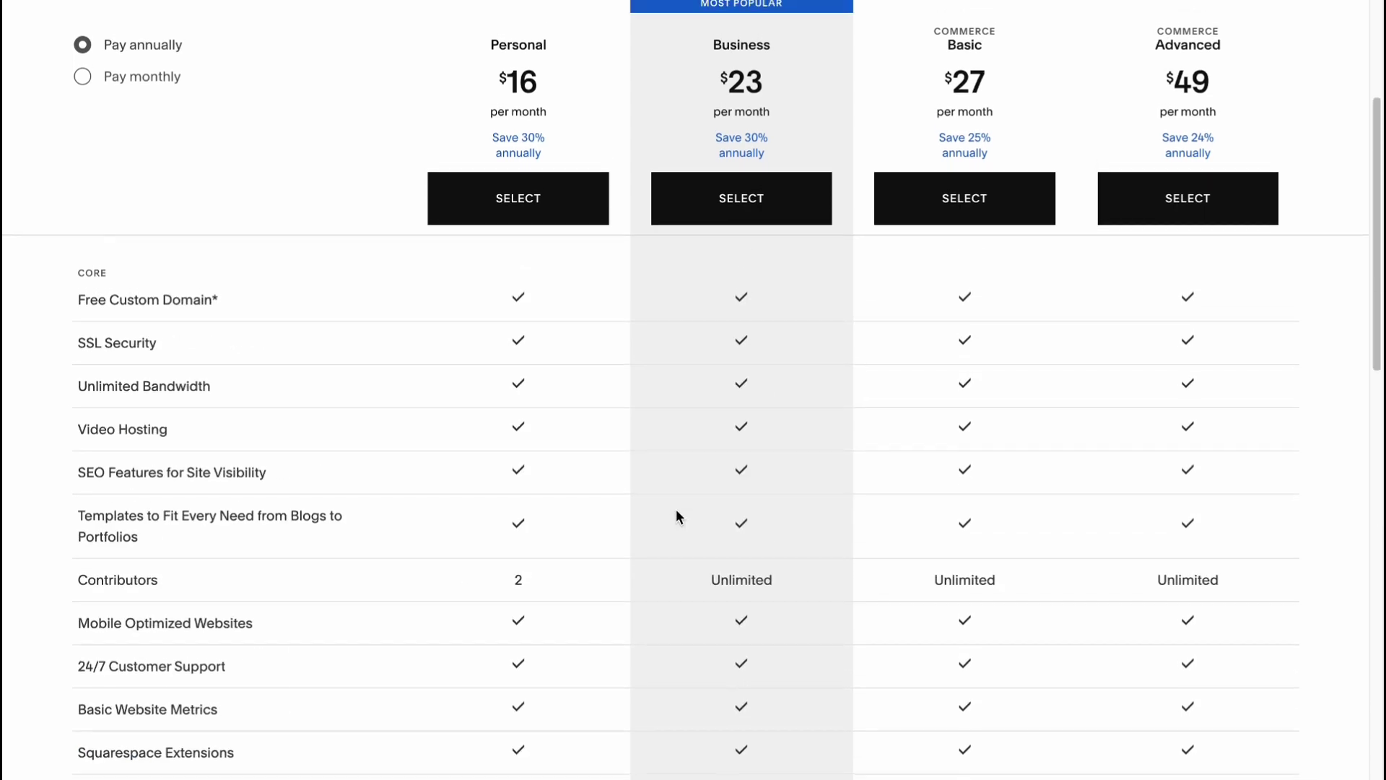
pyautogui.scroll(4, 676, 509)
pyautogui.scroll(-3, 650, 511)
pyautogui.scroll(-4, 629, 513)
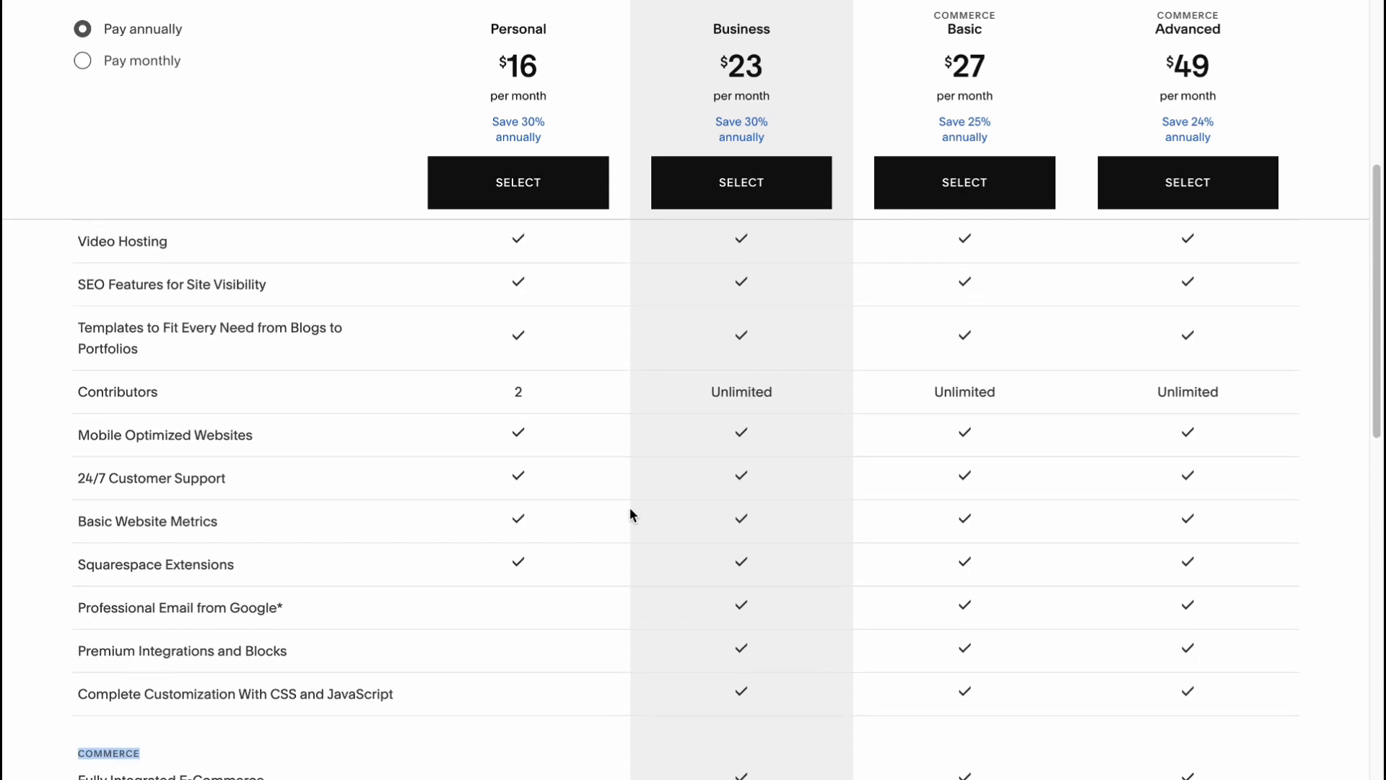
pyautogui.scroll(6, 630, 514)
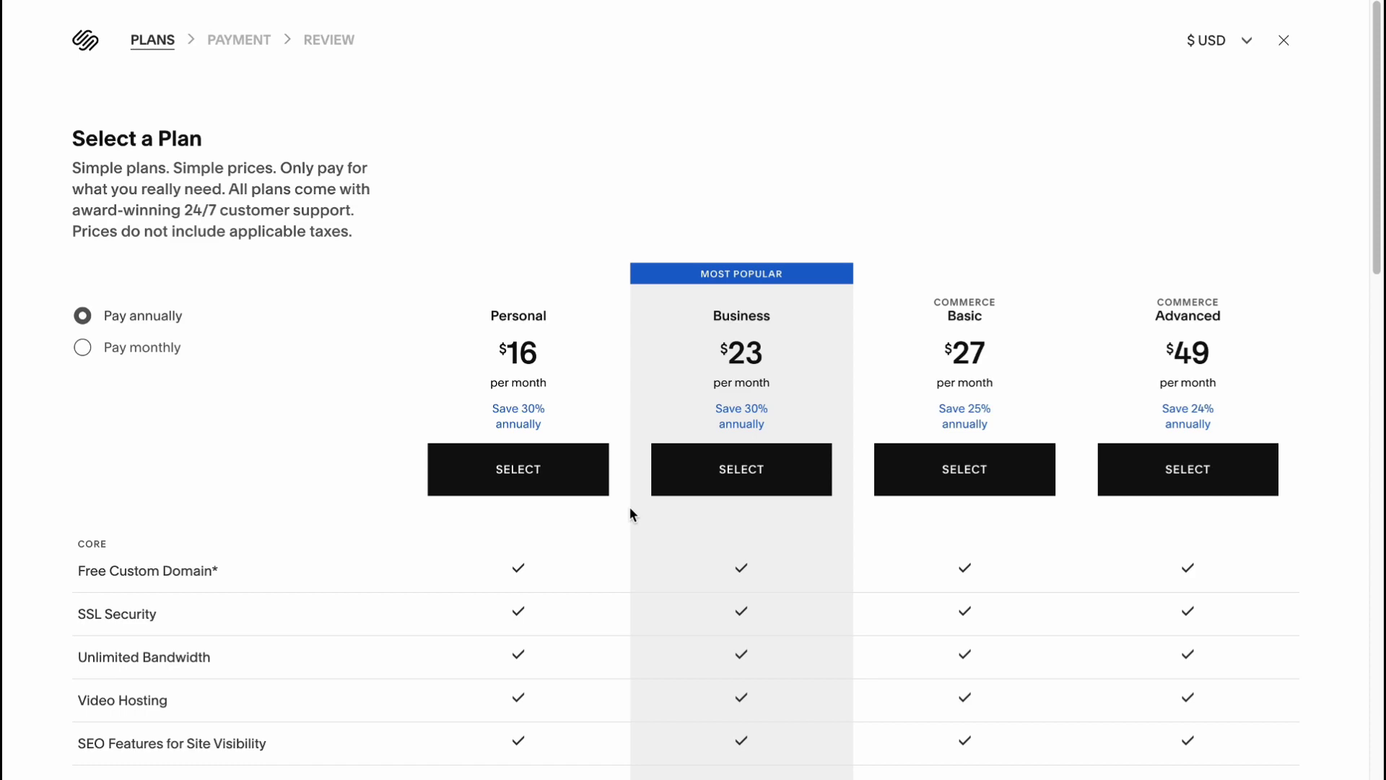
# Close the plans overlay and return to My Dashboard showing the Event 10 Sept site.
pyautogui.click(1283, 39)
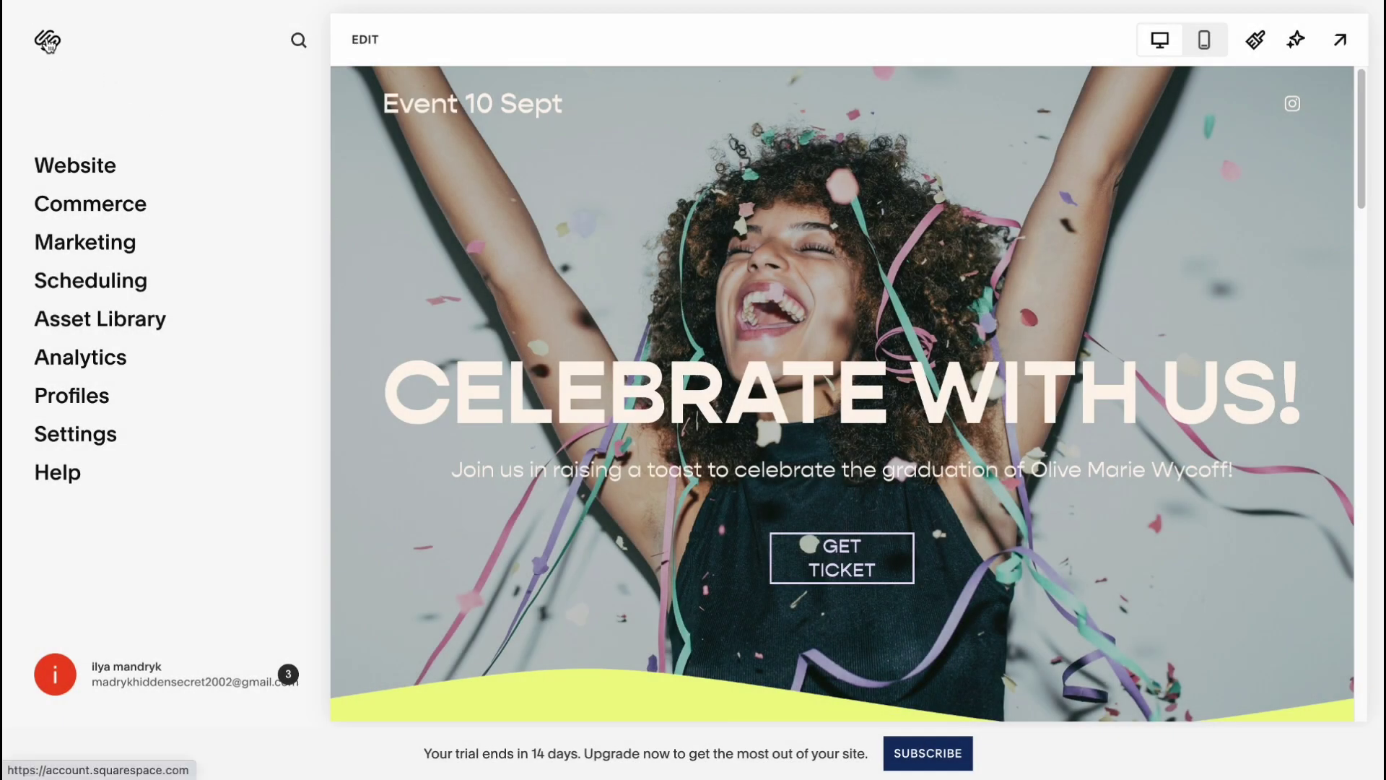
pyautogui.click(47, 42)
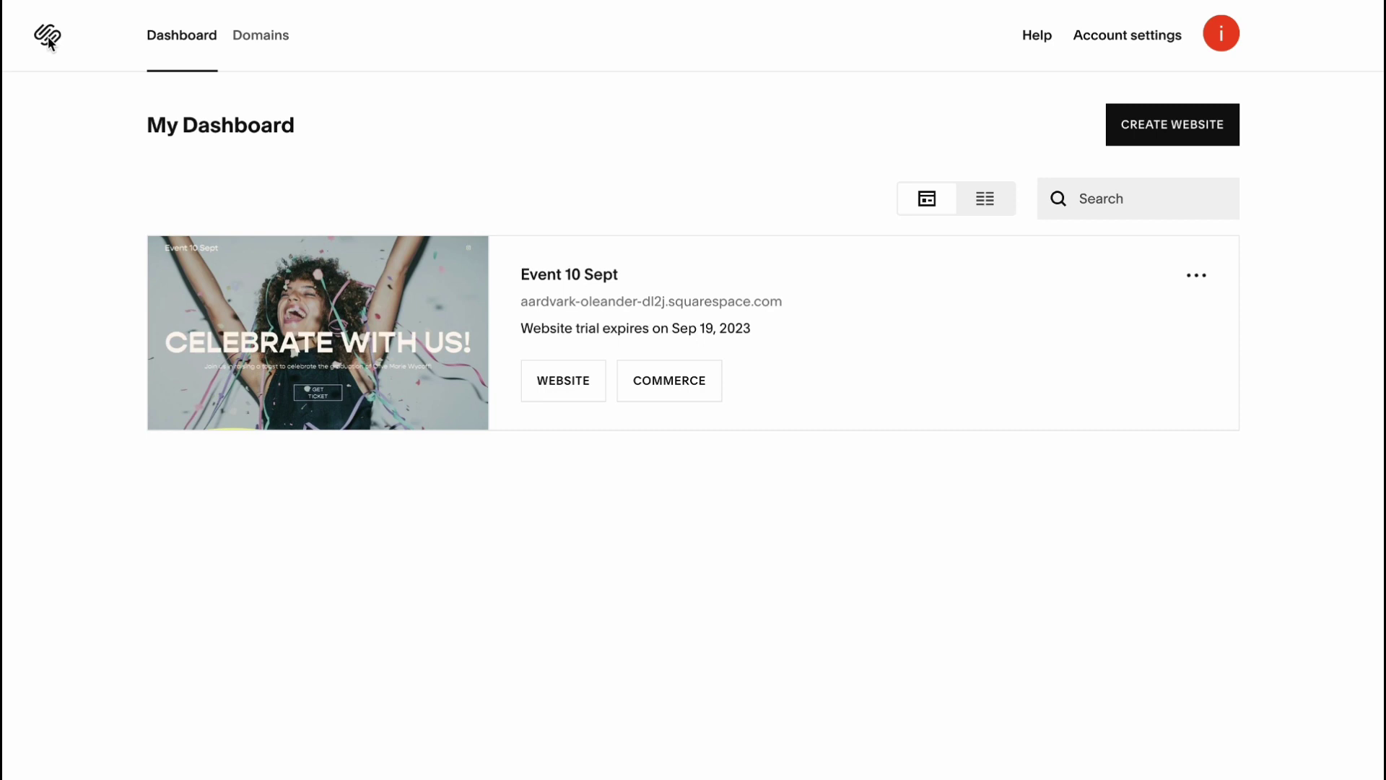